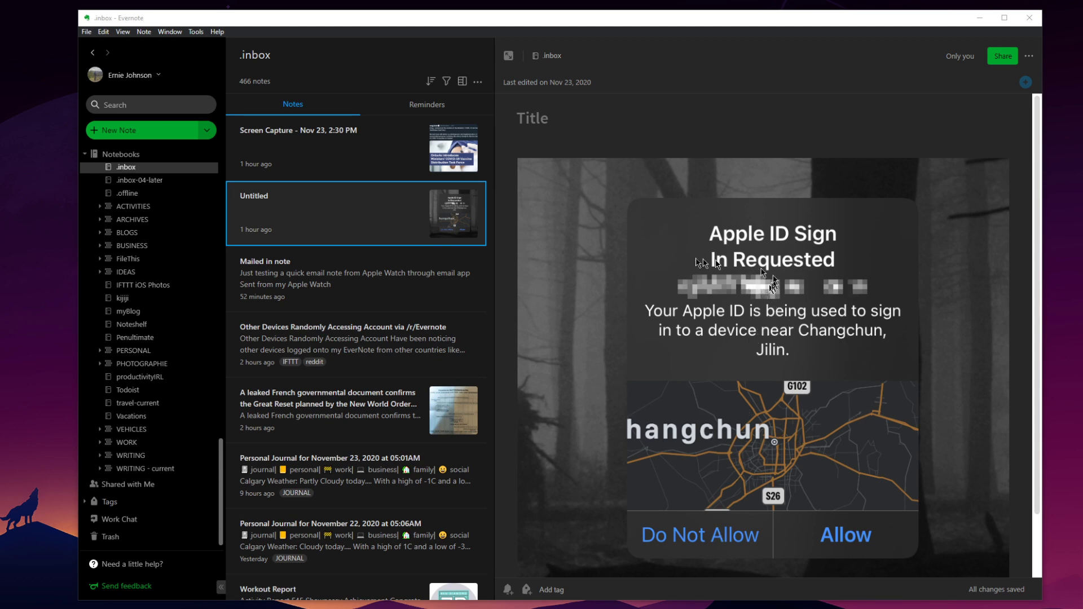
Open the note about logins from Greece, highlight its title and problem paragraph, and show the reddit link.
left_click(415, 352)
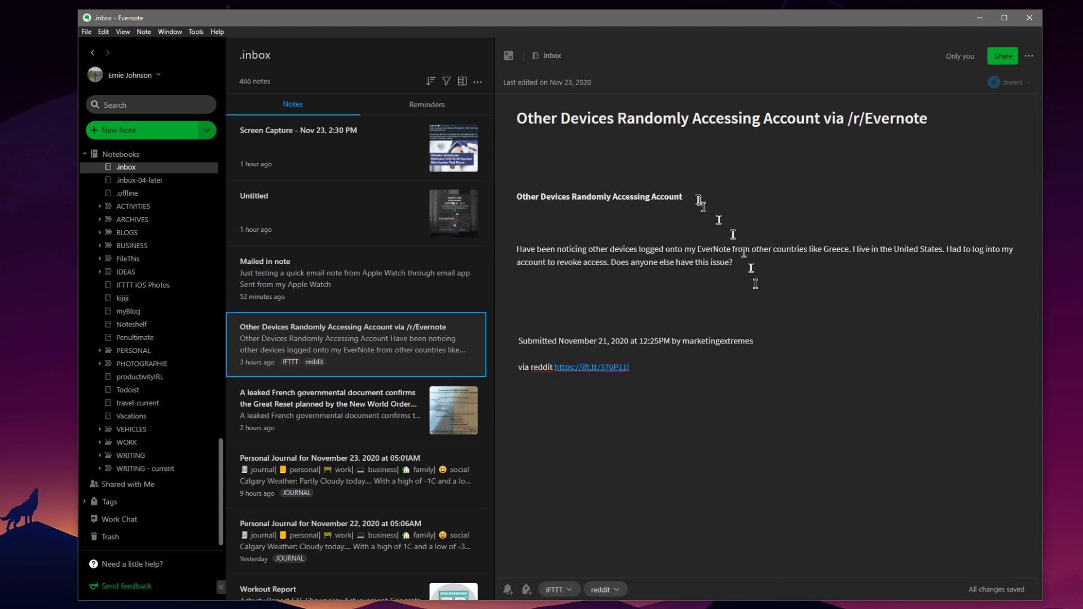
left_click_drag(524, 120, 815, 123)
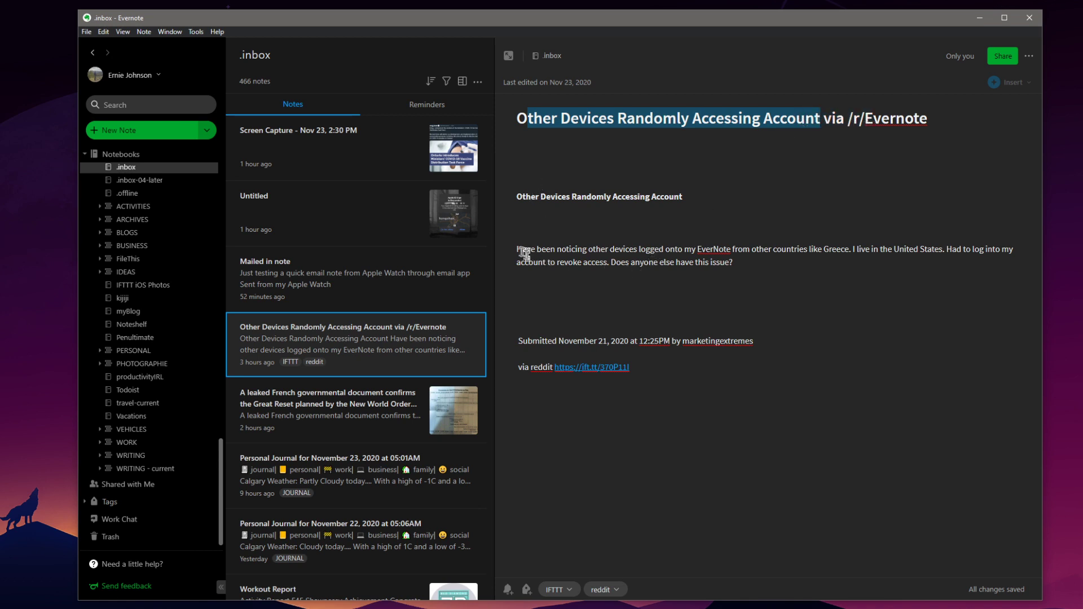
left_click_drag(517, 249, 1003, 252)
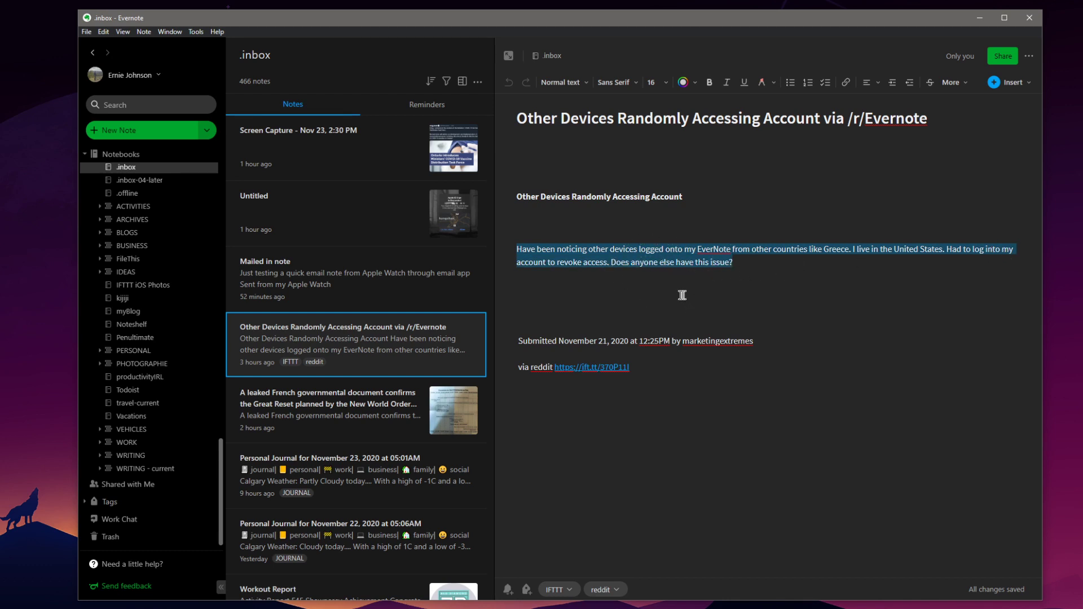
left_click(607, 368)
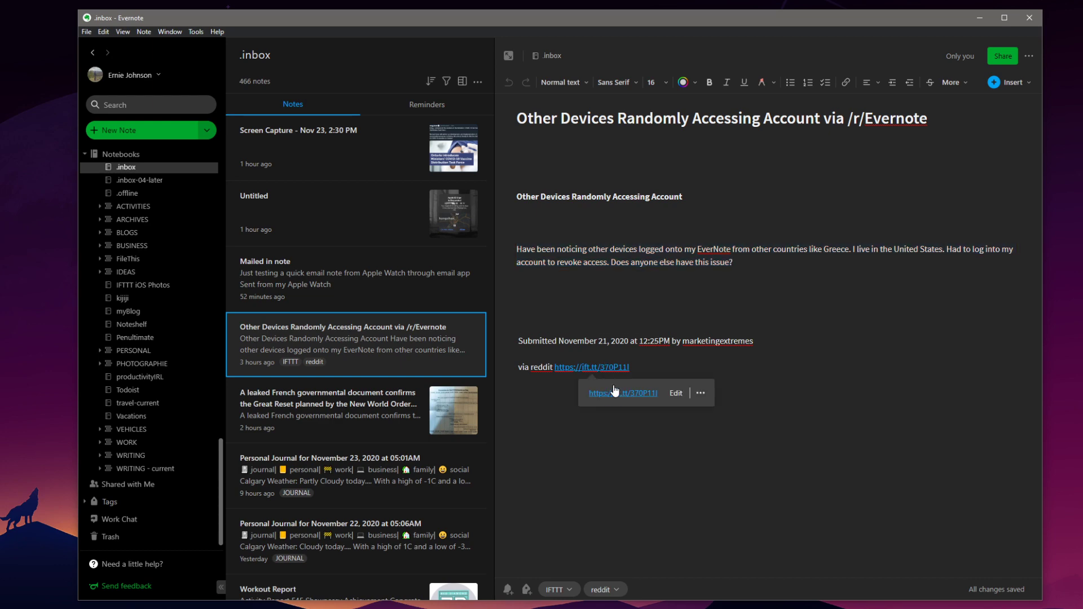
Open the r/Evernote thread 'Other Devices Randomly Accessing Account' and scroll through its comments.
left_click(615, 393)
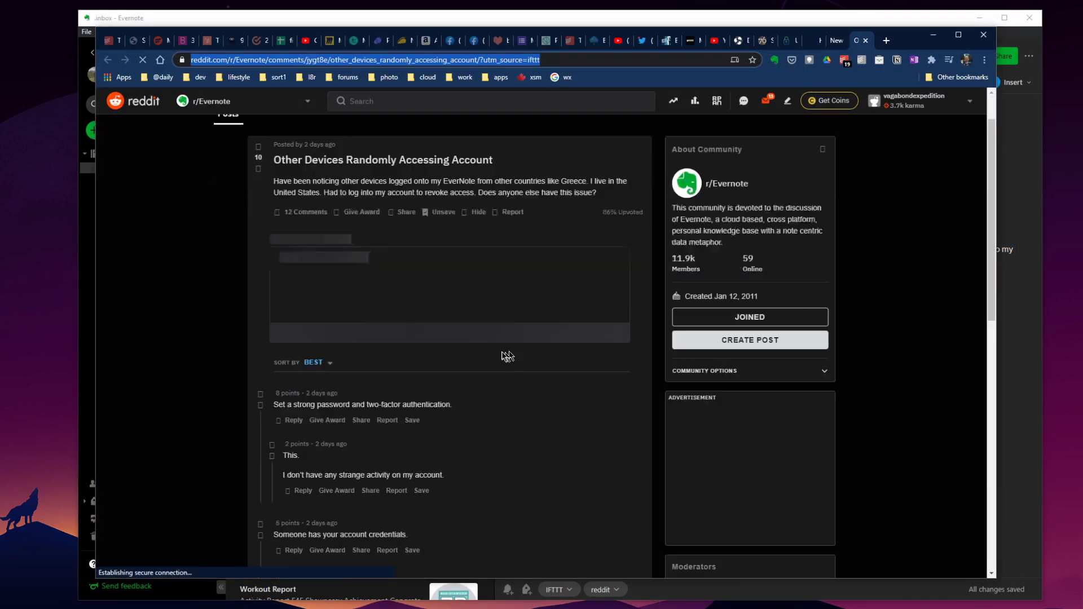
scroll(447, 275, "down", 3)
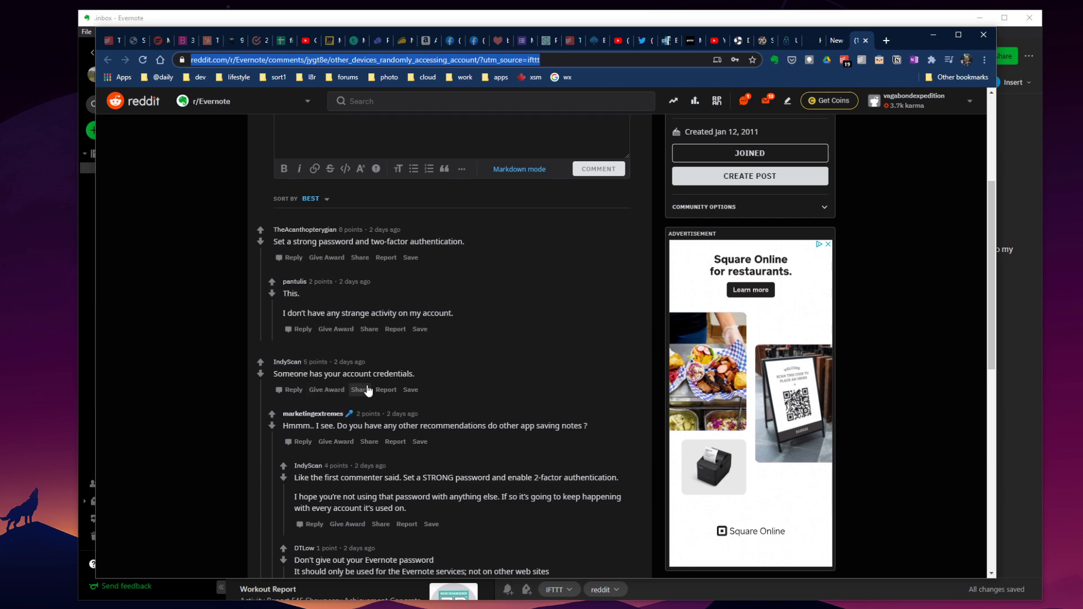
scroll(368, 391, "down", 2)
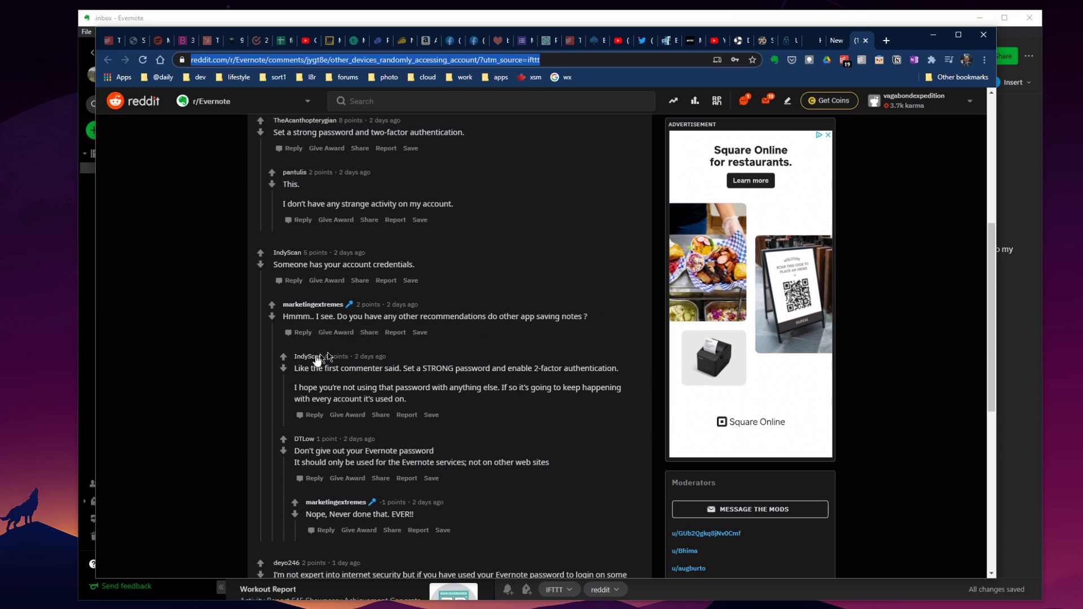
Highlight the reply advising a strong password and two-factor authentication.
left_click_drag(584, 316, 316, 312)
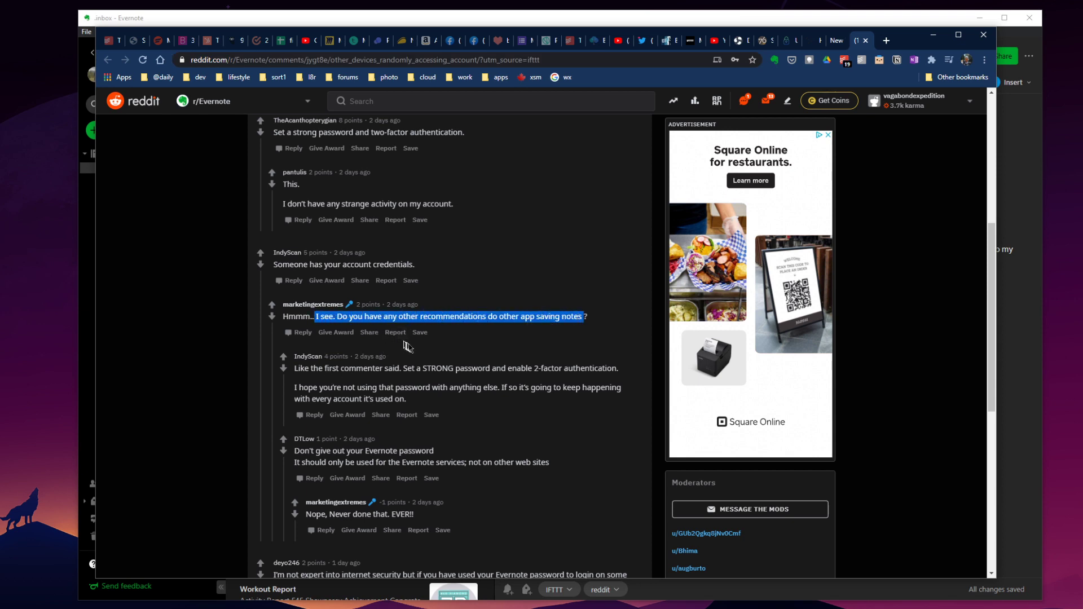
left_click(501, 318)
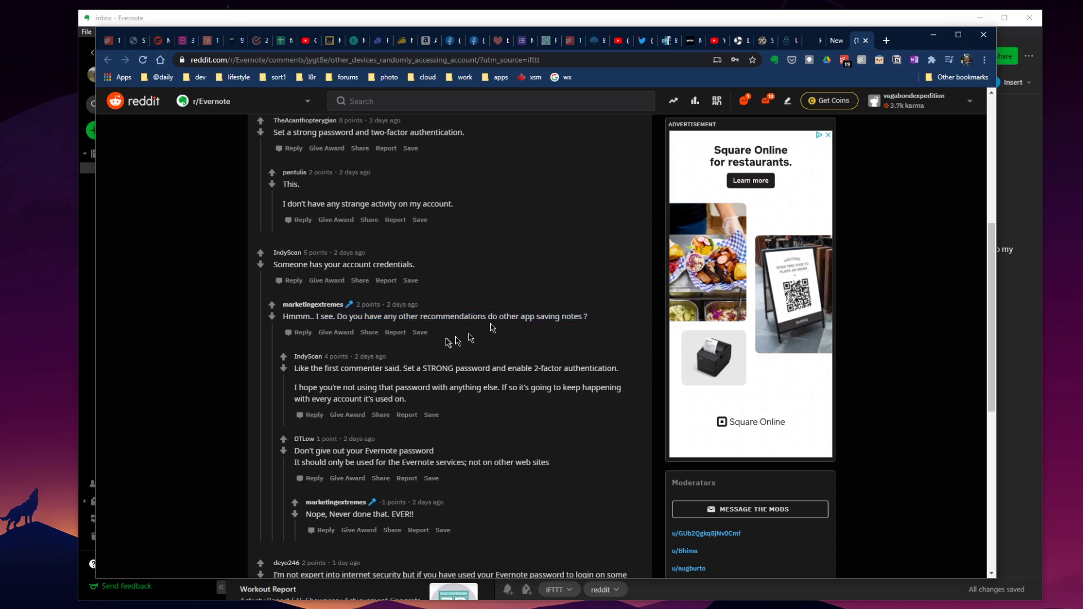
scroll(418, 333, "up", 3)
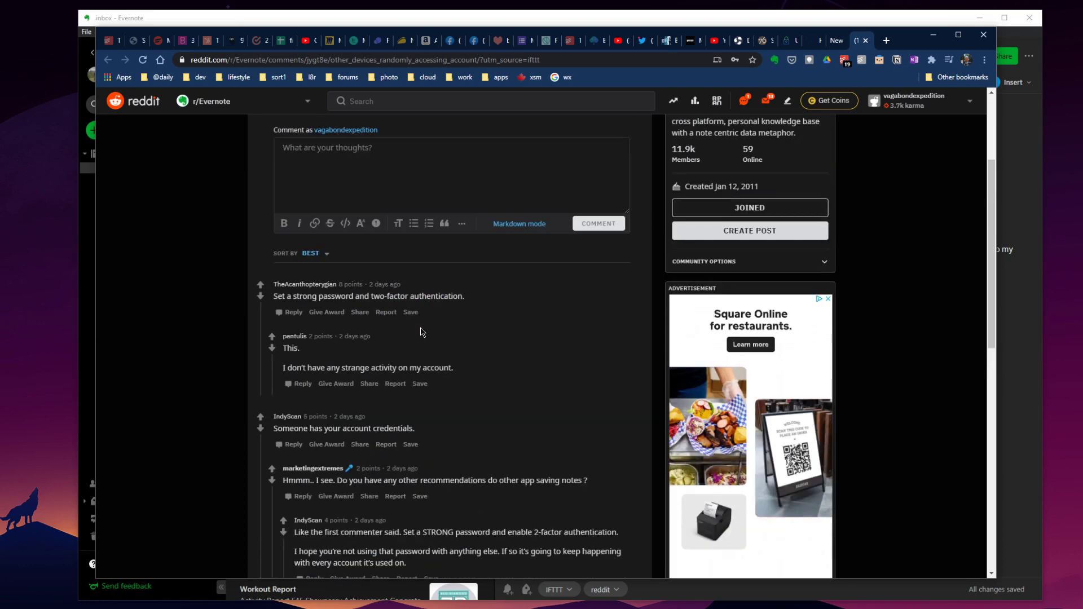
left_click_drag(297, 296, 526, 228)
scroll(501, 415, "down", 1)
scroll(495, 395, "up", 4)
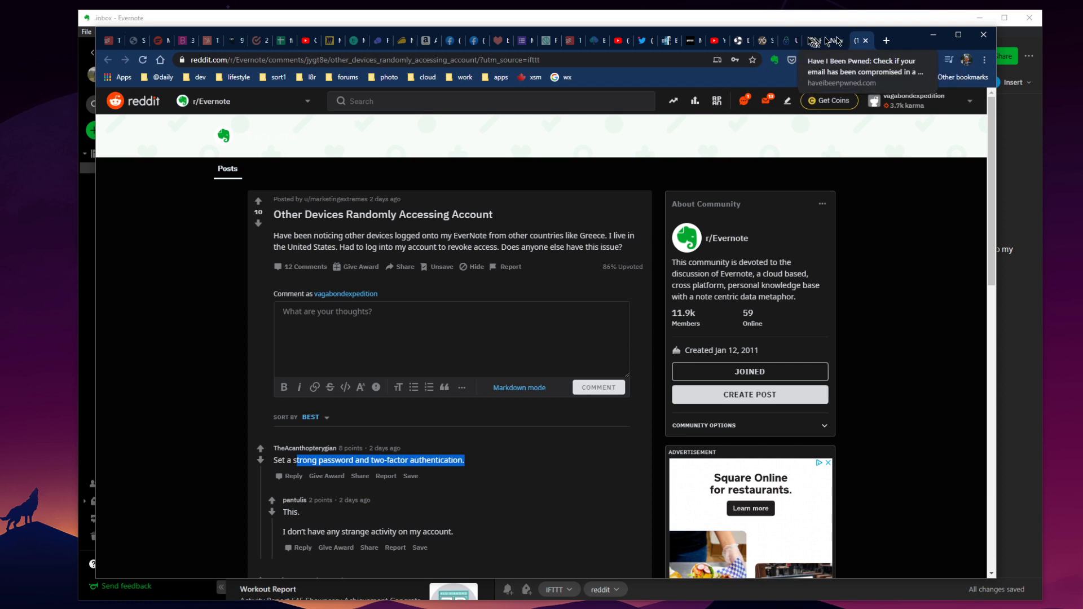
Switch to Have I Been Pwned and highlight the sample Gmail address, pwned on 272 sites with 607 pastes.
left_click(810, 44)
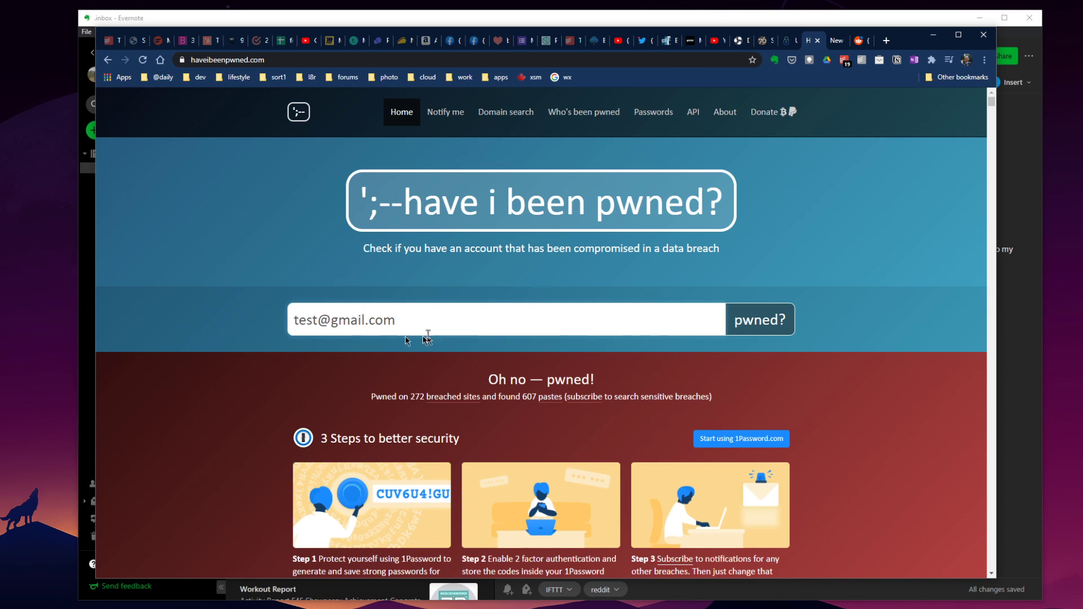
left_click_drag(298, 323, 463, 316)
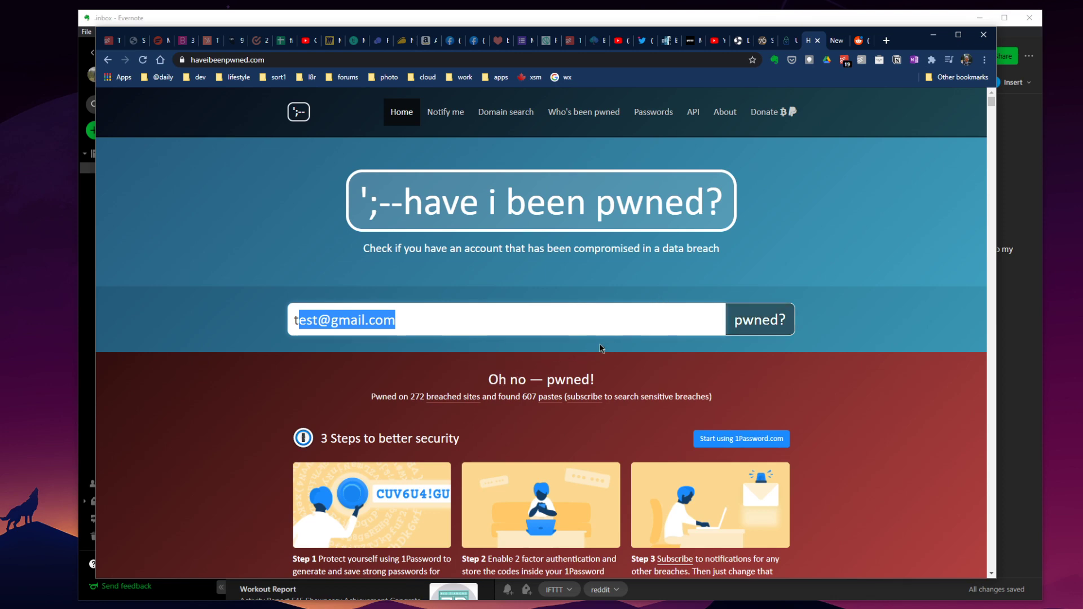
scroll(524, 330, "down", 2)
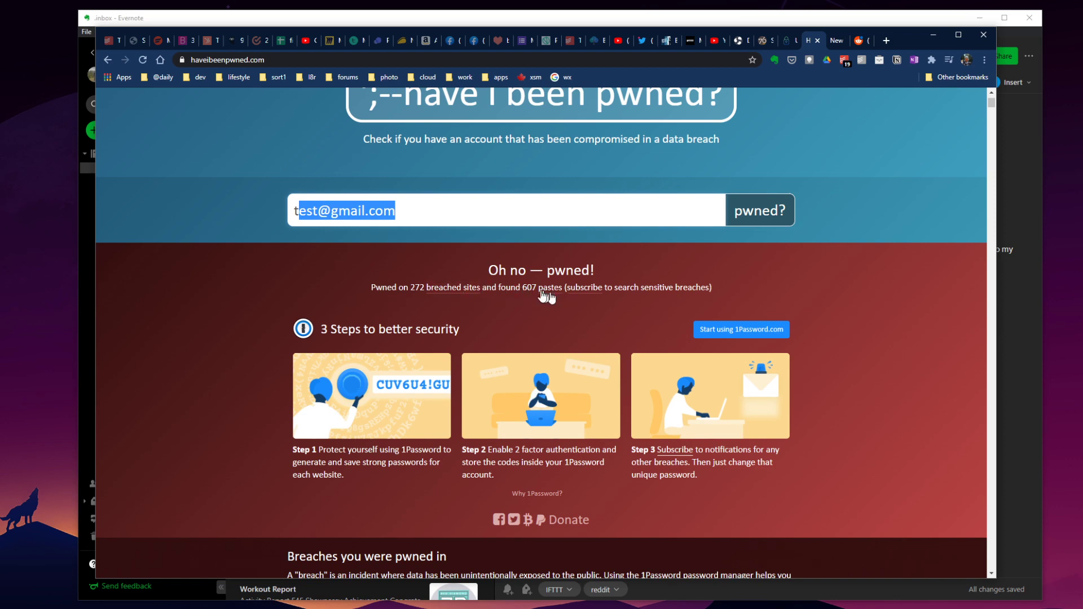
scroll(649, 191, "down", 4)
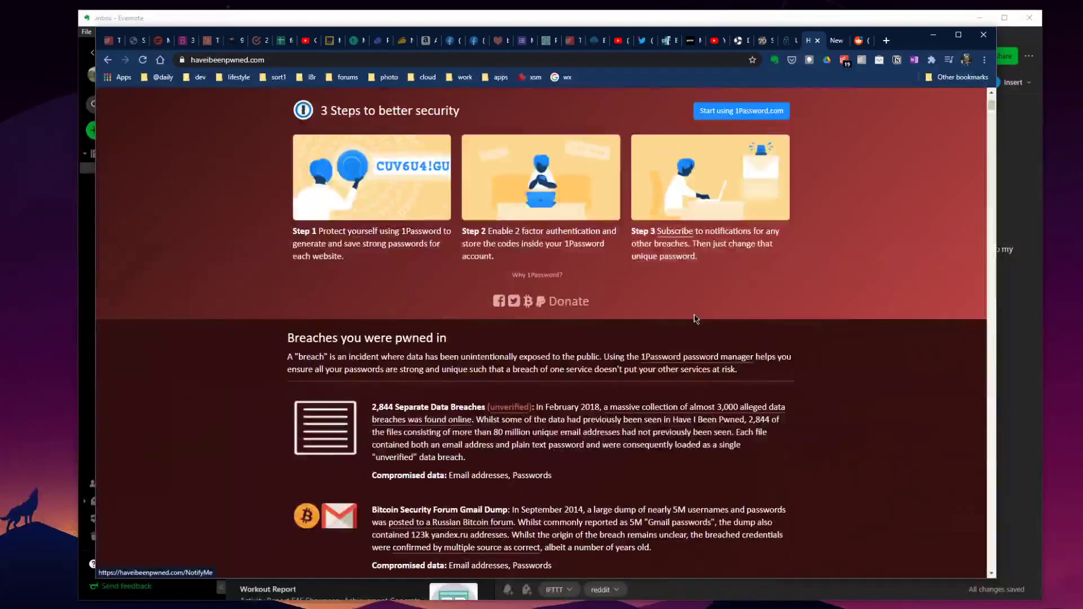
Scroll through the 'Breaches you were pwned in' list to review each breach.
scroll(698, 202, "up", 2)
scroll(443, 302, "down", 5)
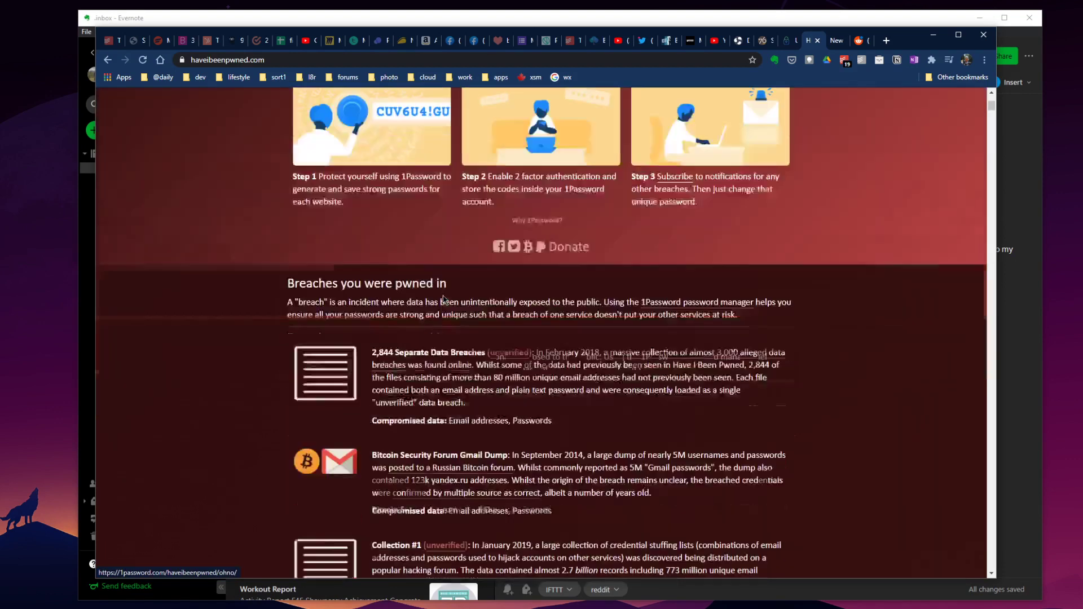
scroll(444, 299, "up", 6)
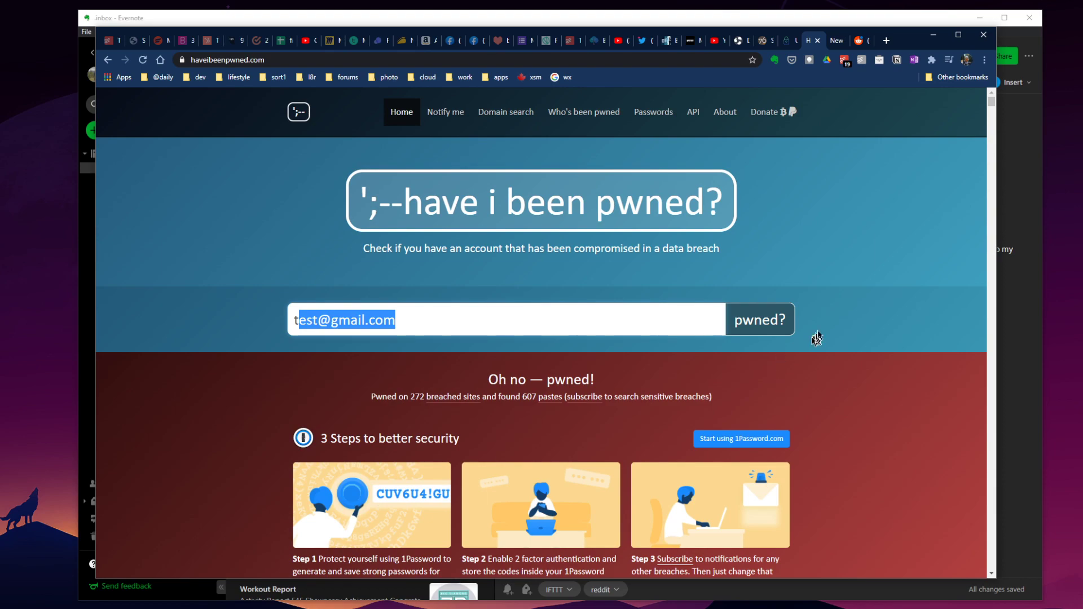
scroll(647, 416, "down", 5)
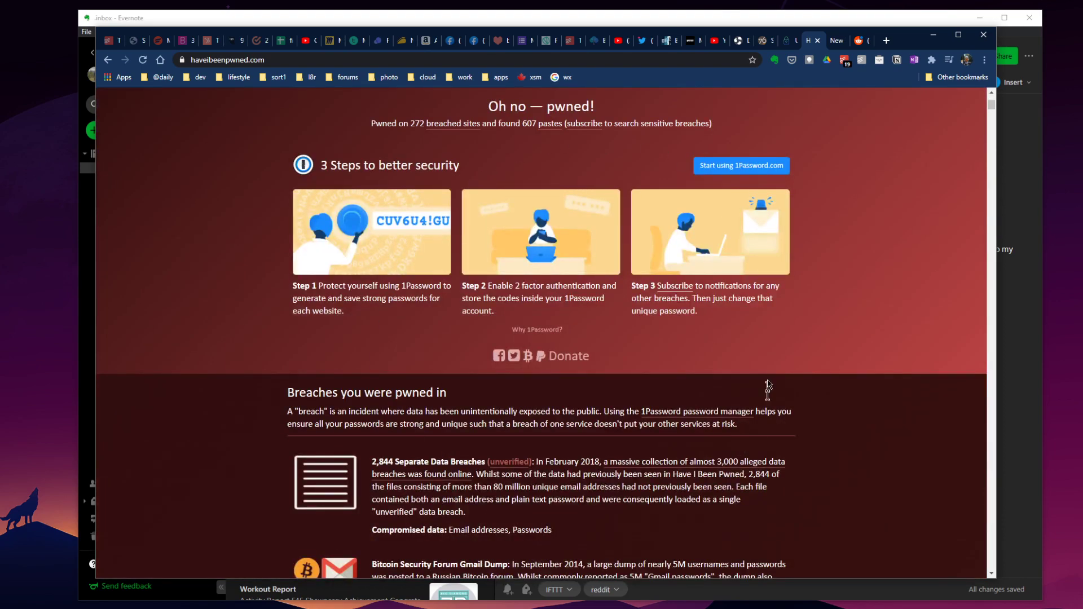
scroll(613, 359, "down", 8)
scroll(616, 364, "down", 15)
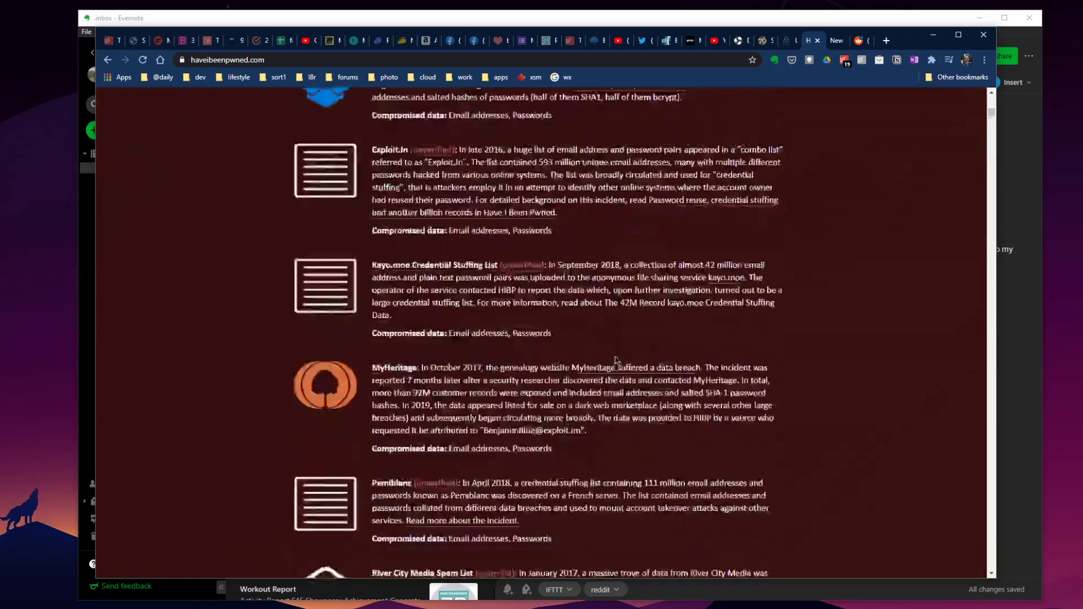
scroll(616, 355, "up", 15)
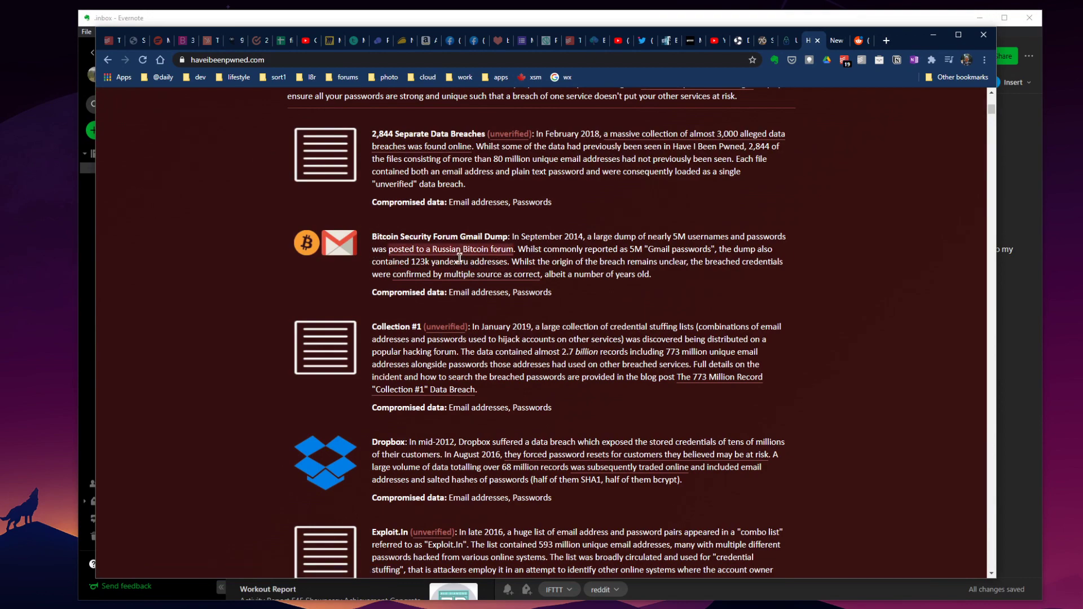
scroll(454, 256, "down", 3)
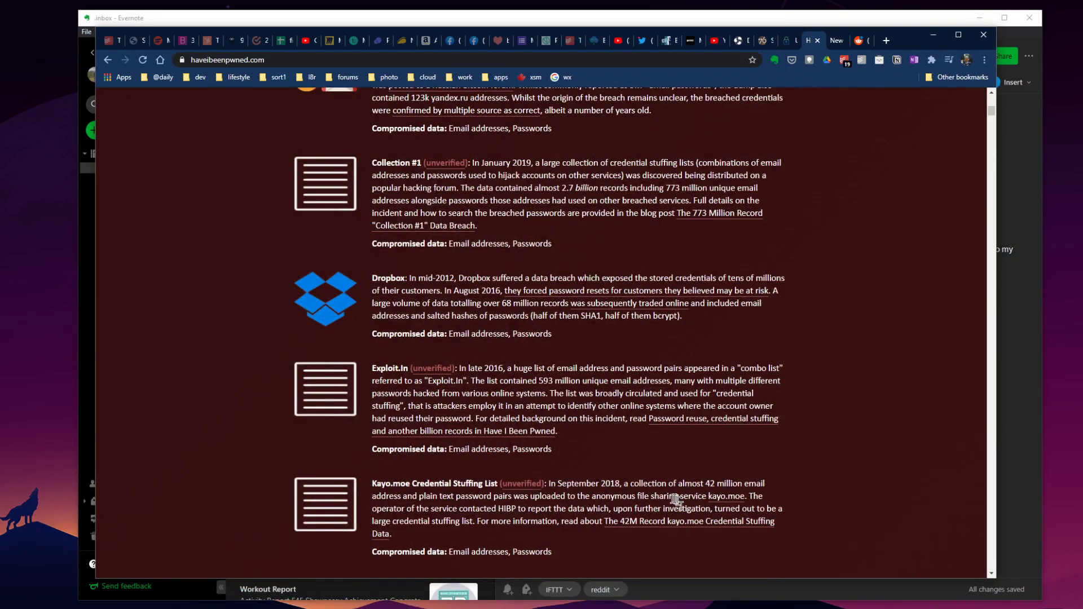
scroll(531, 205, "down", 20)
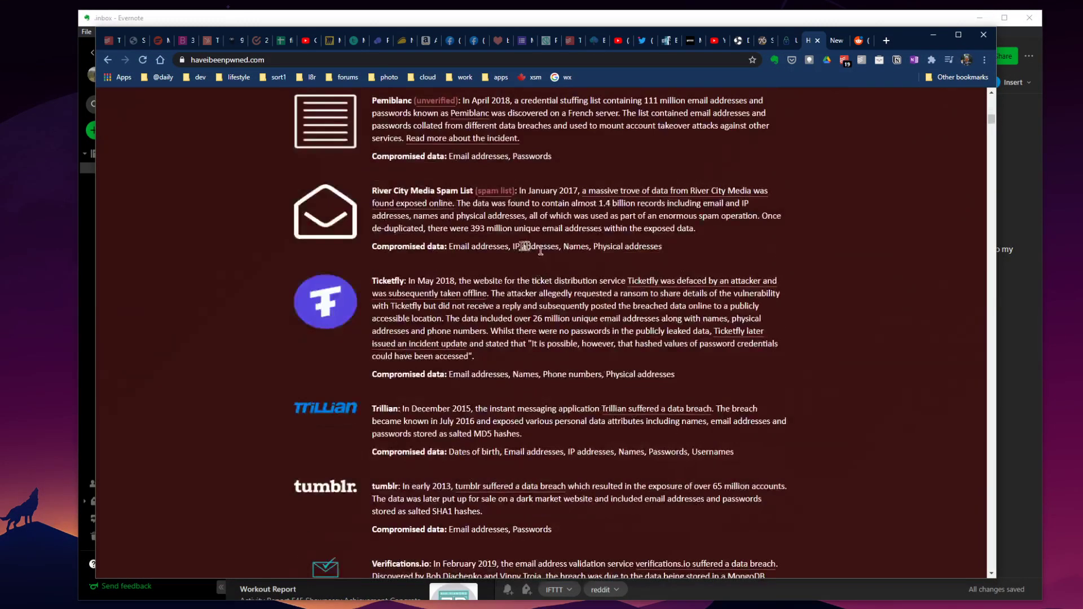
scroll(471, 316, "up", 20)
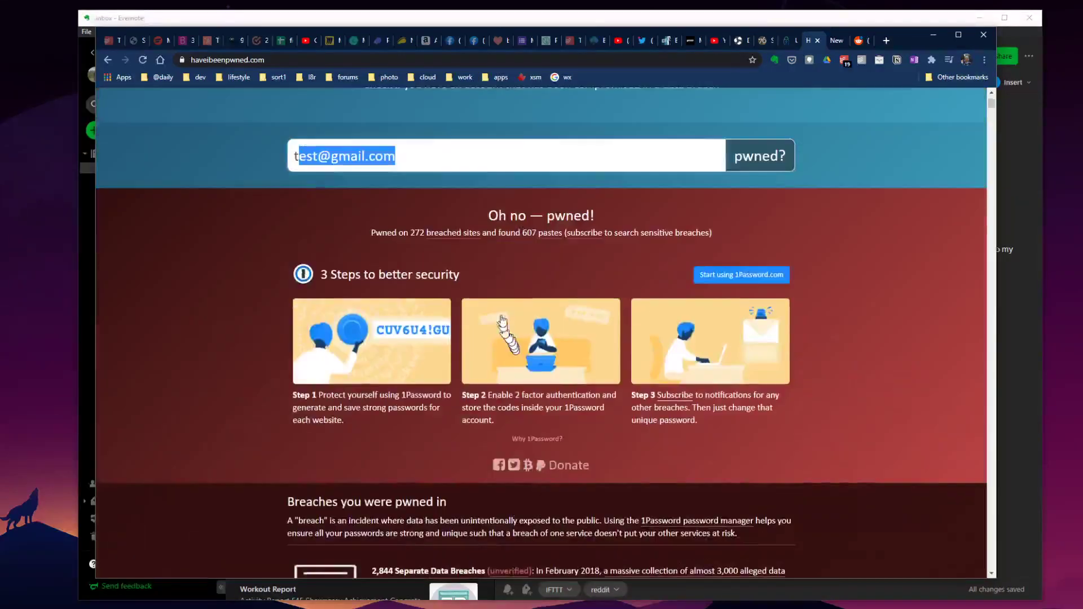
scroll(431, 312, "down", 6)
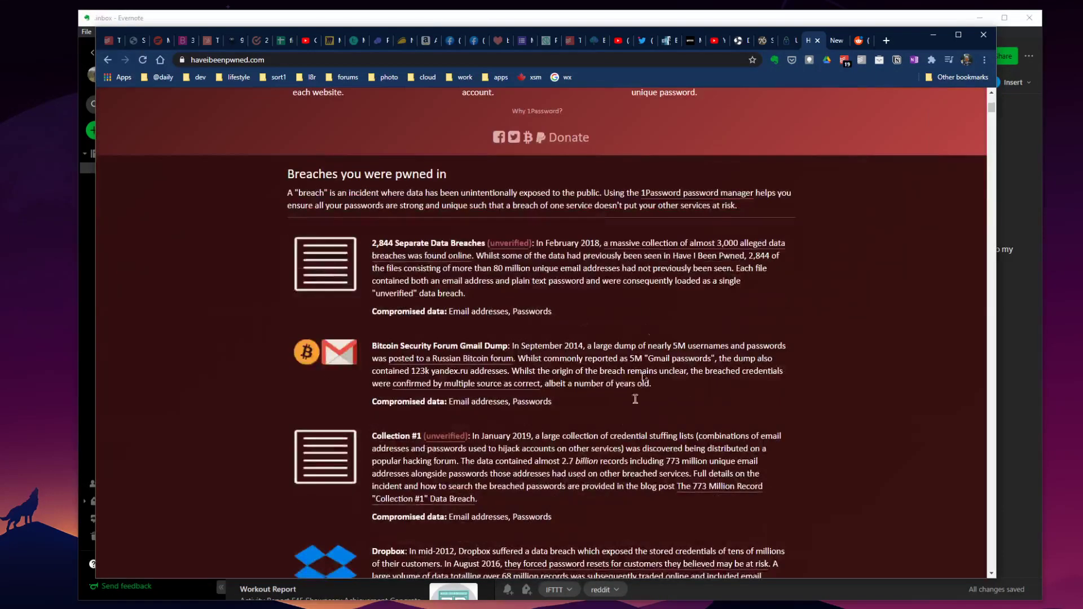
scroll(506, 443, "down", 15)
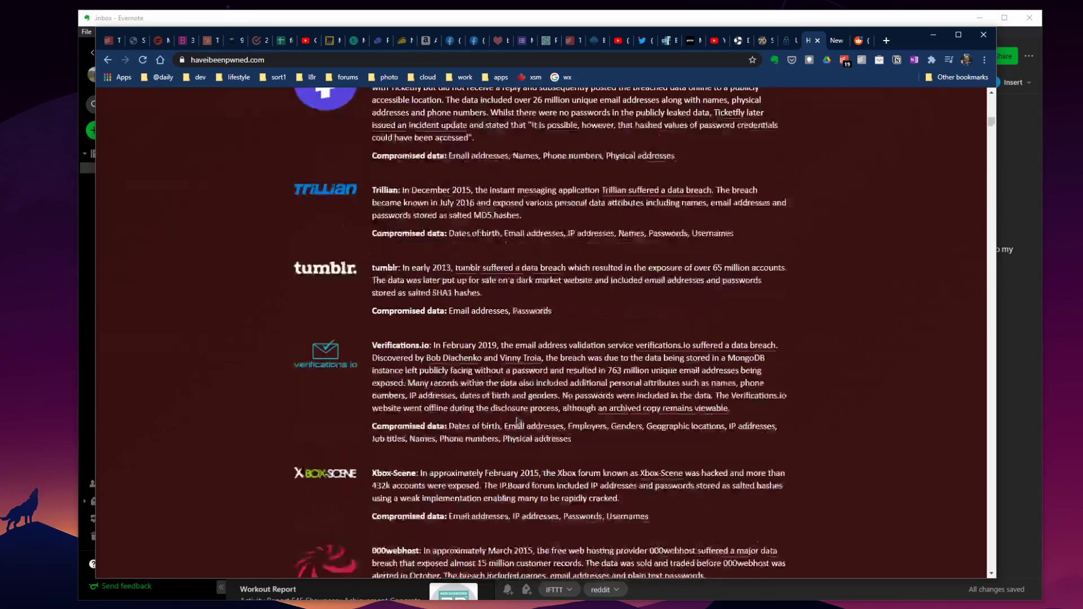
scroll(514, 402, "up", 8)
scroll(513, 402, "up", 20)
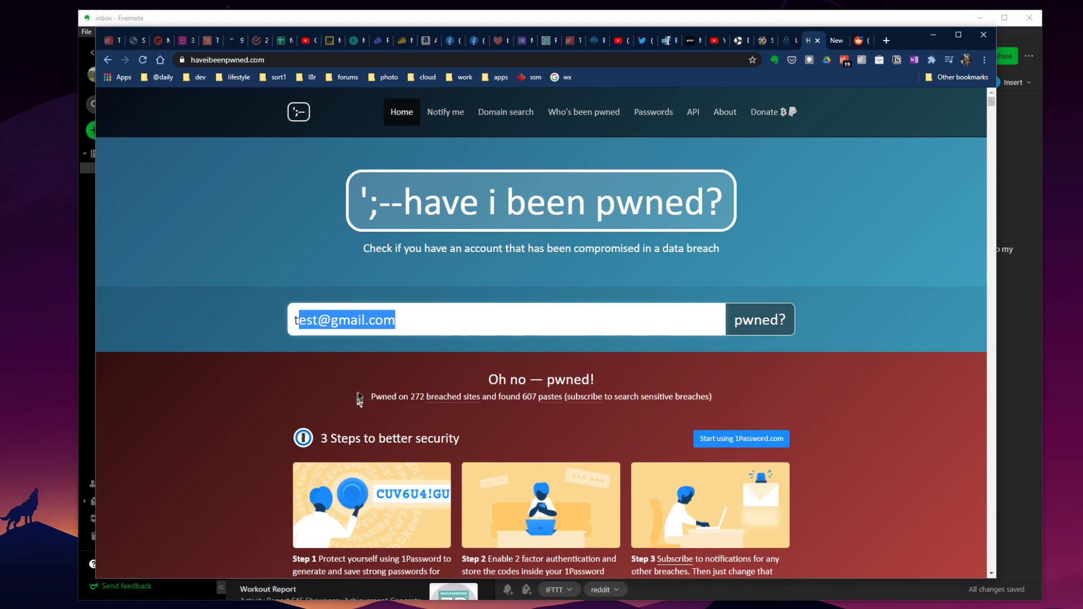
left_click_drag(318, 320, 293, 321)
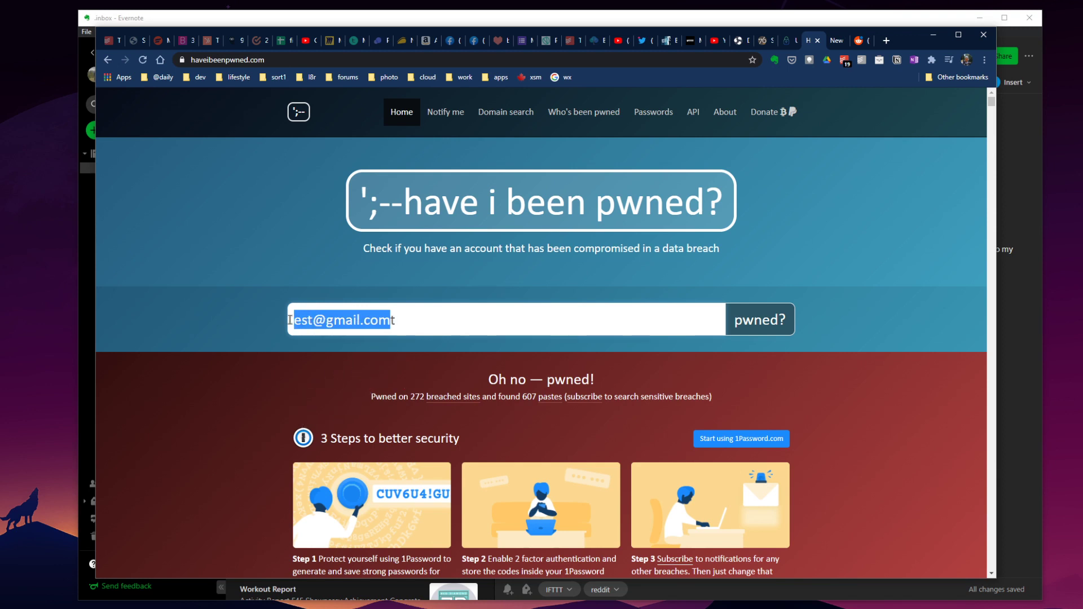
left_click(320, 321)
key("ctrl+a")
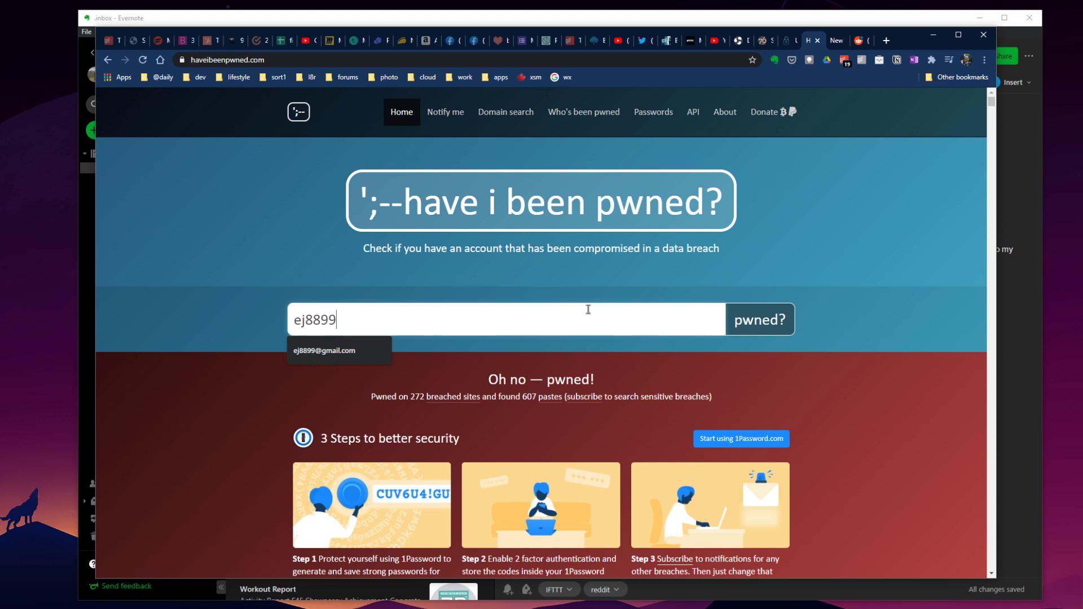
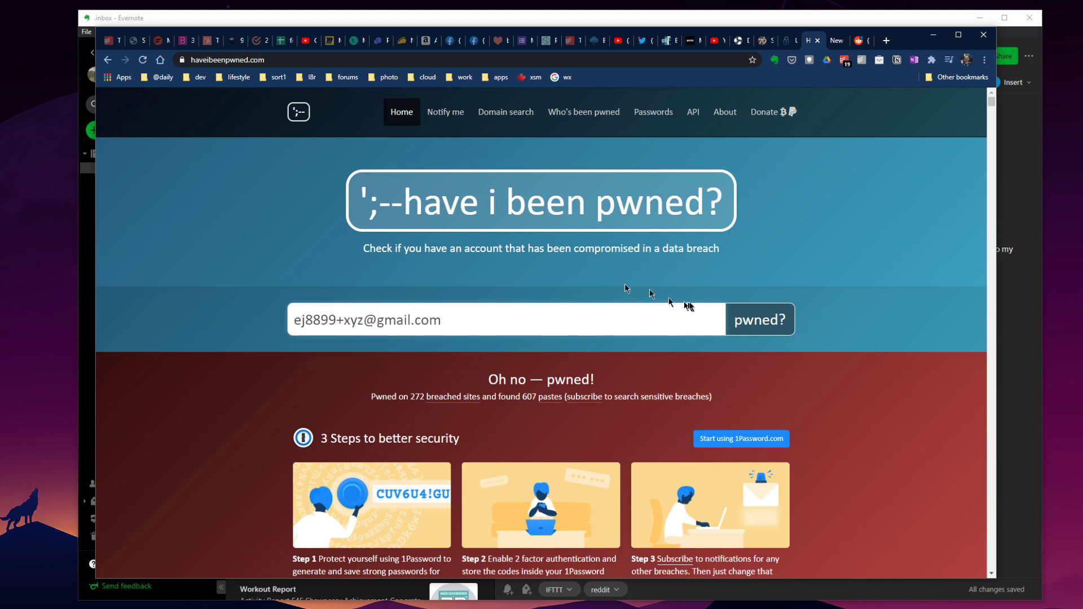
left_click(749, 326)
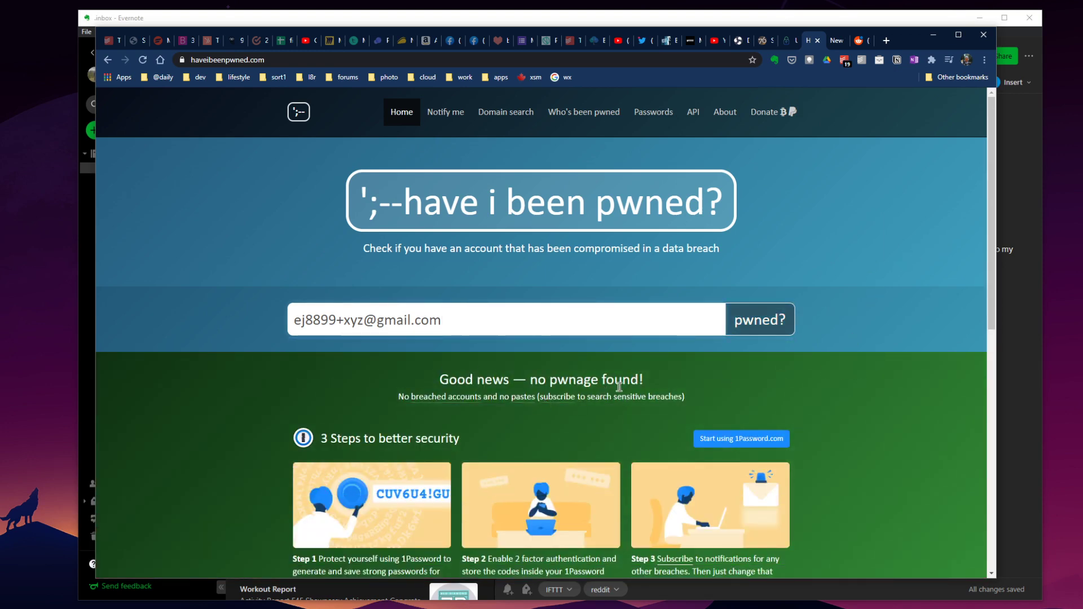
scroll(643, 353, "down", 1)
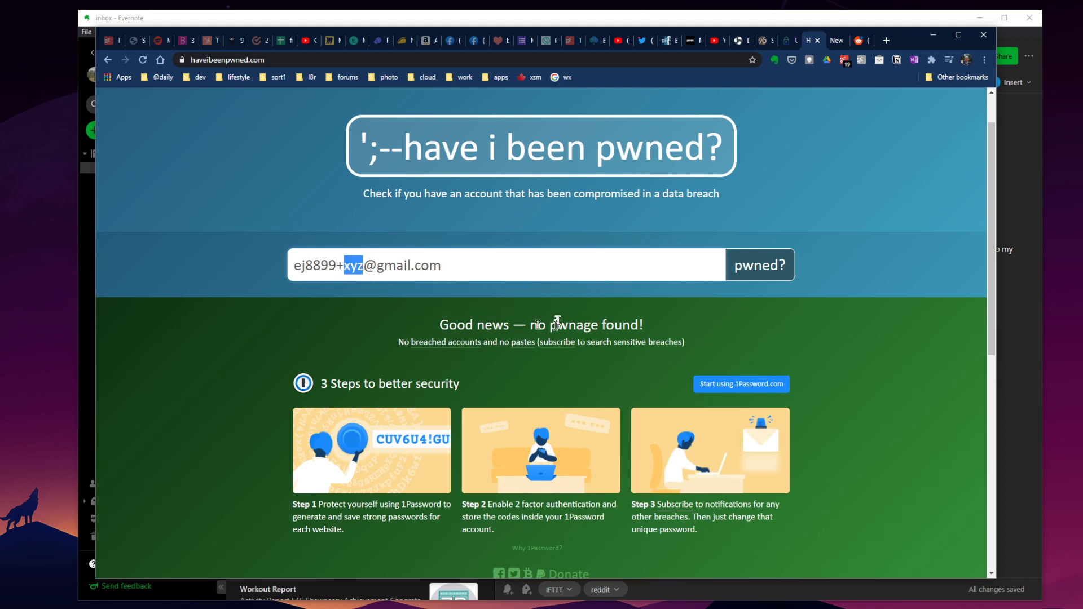
scroll(558, 323, "down", 5)
scroll(550, 342, "up", 7)
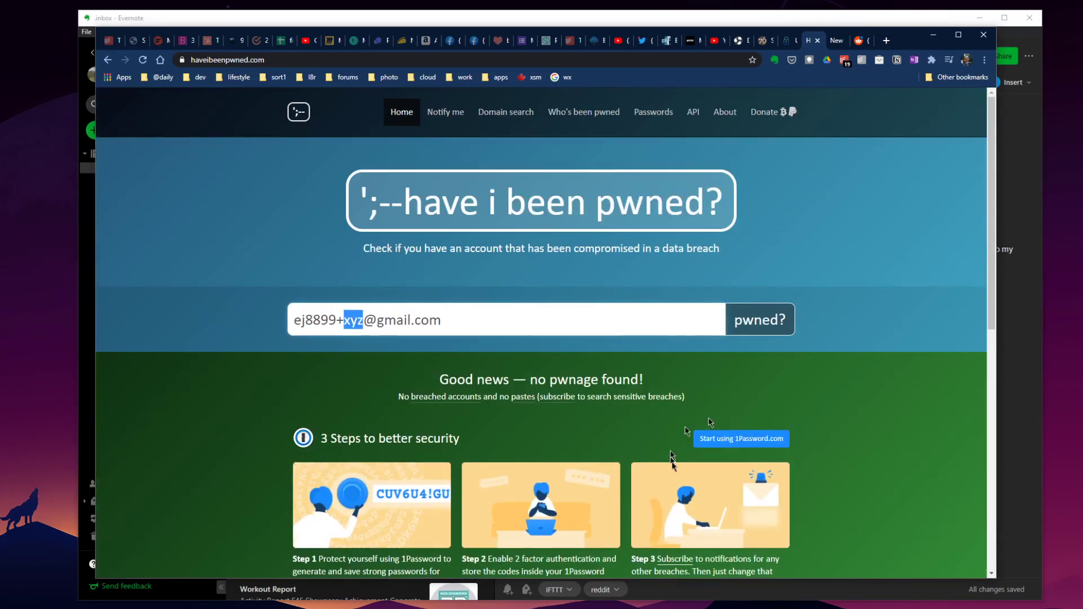
scroll(739, 456, "down", 3)
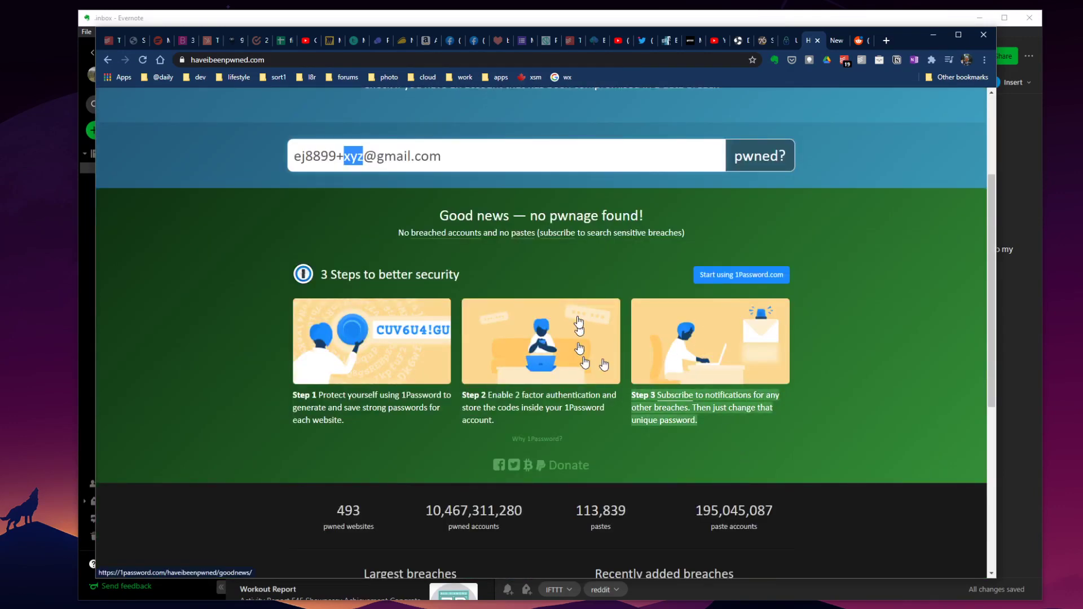
left_click(818, 40)
In the Use A Passphrase tester, type 'covid' and highlight its estimated crack time.
left_click(790, 41)
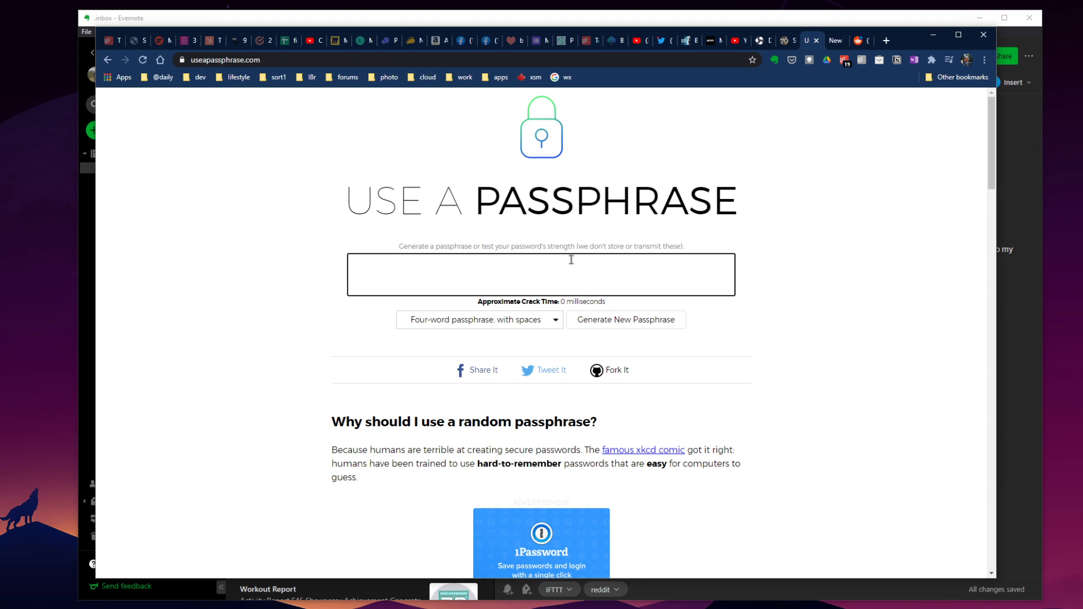
type("covid")
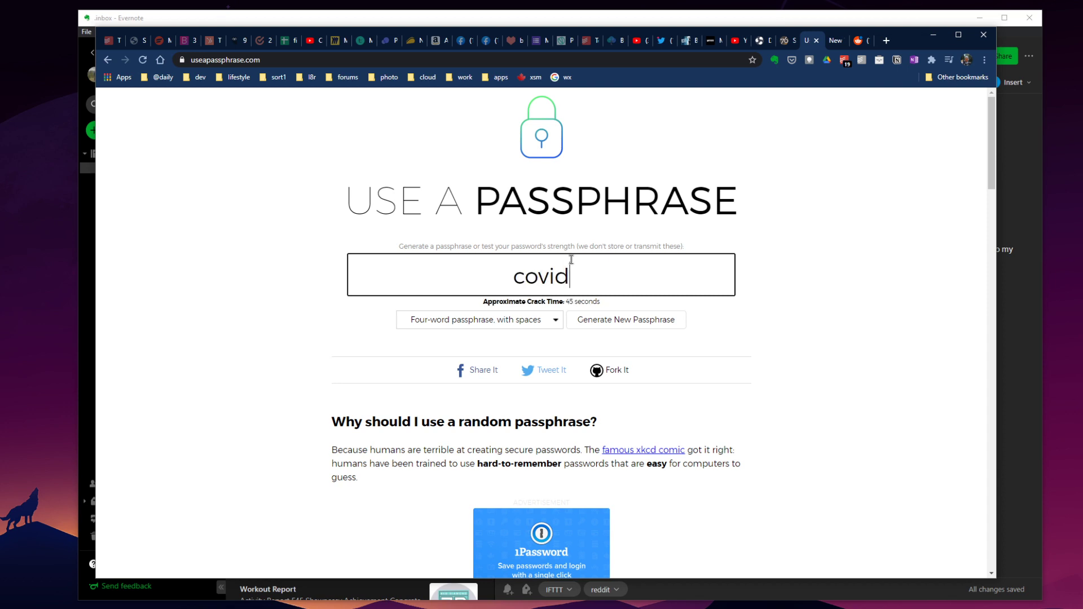
left_click_drag(507, 301, 602, 307)
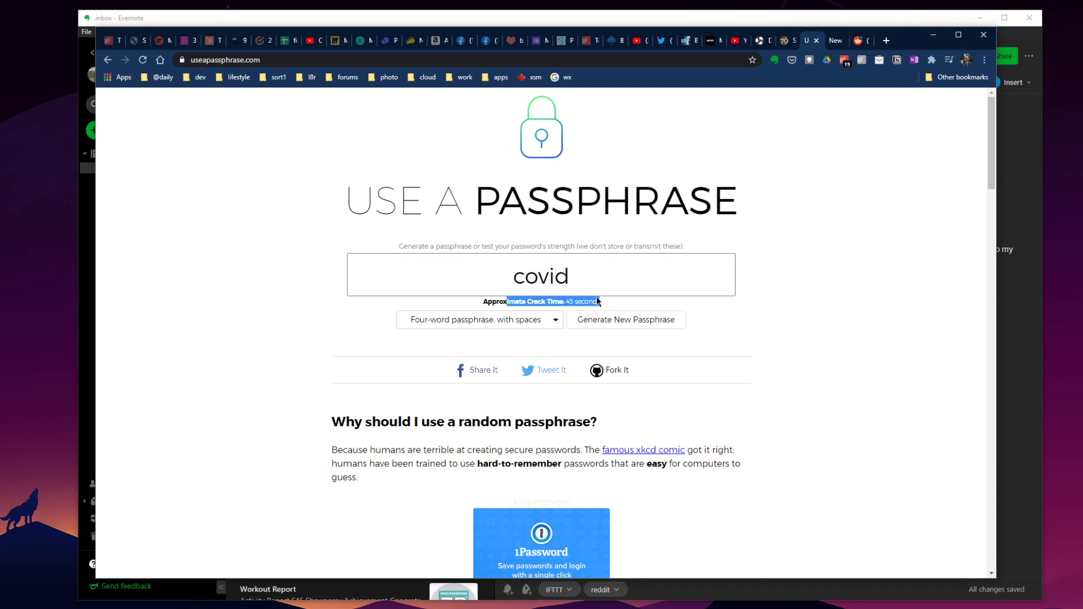
Append '19' to make 'covid19', rated about 4 hours to crack.
double_click(576, 278)
left_click(580, 275)
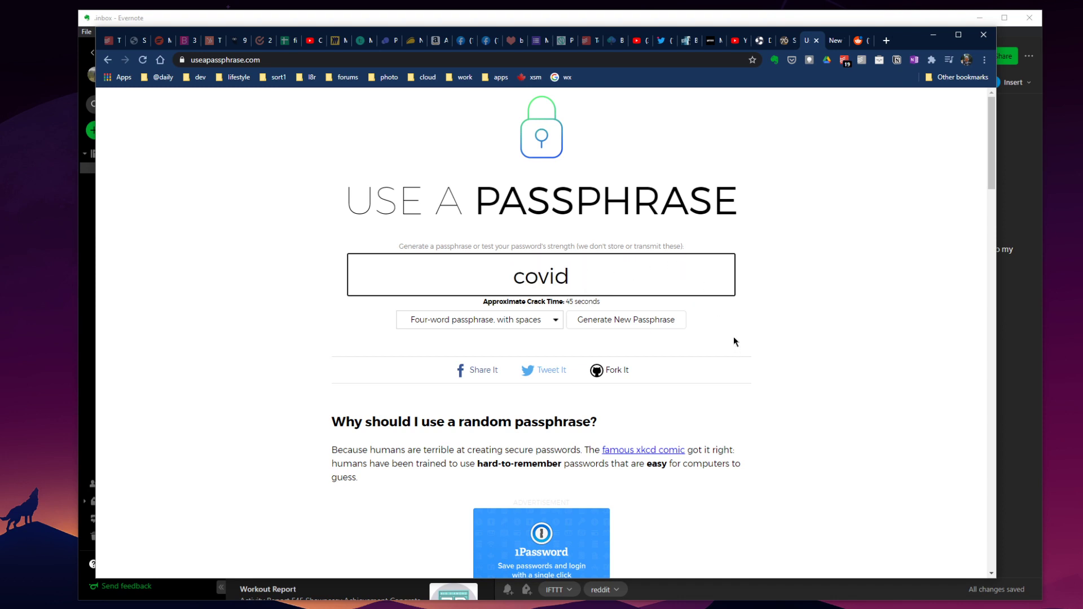
type("19")
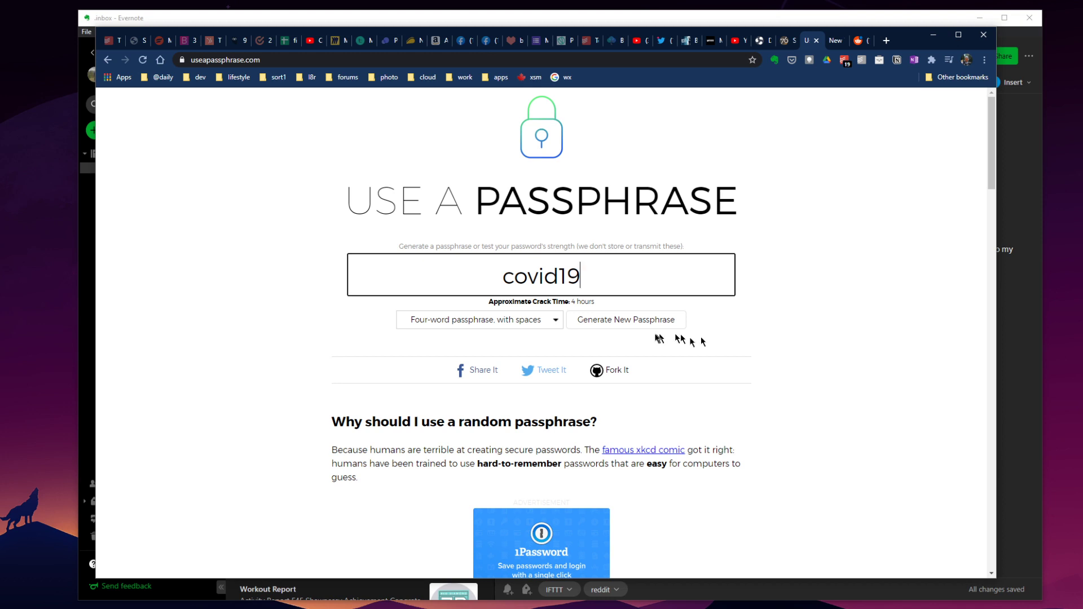
double_click(599, 287)
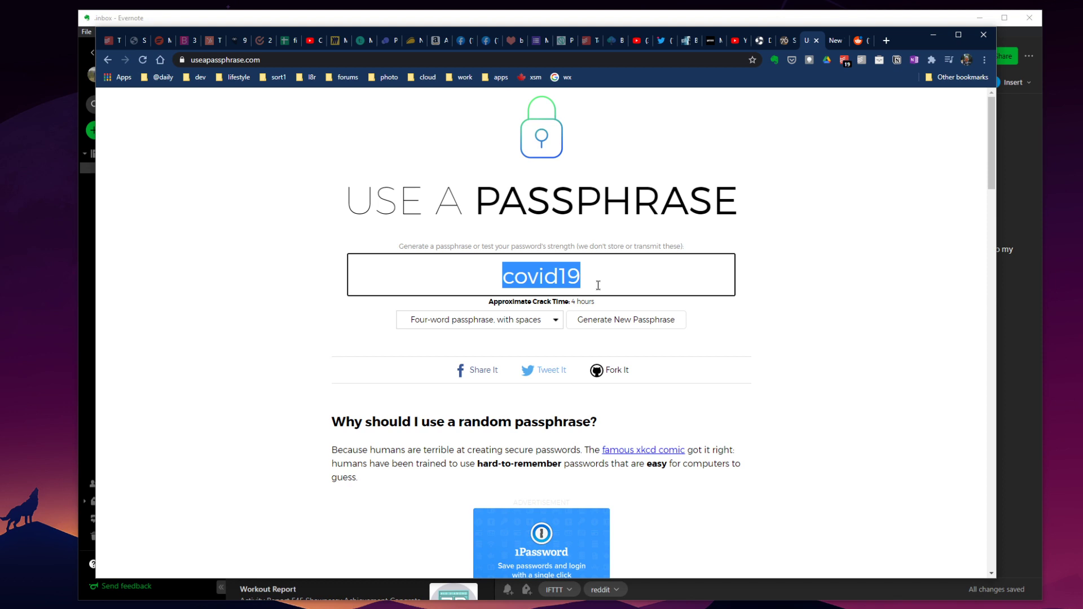
Clear the test box, leaving a 0-millisecond crack-time estimate.
left_click(603, 276)
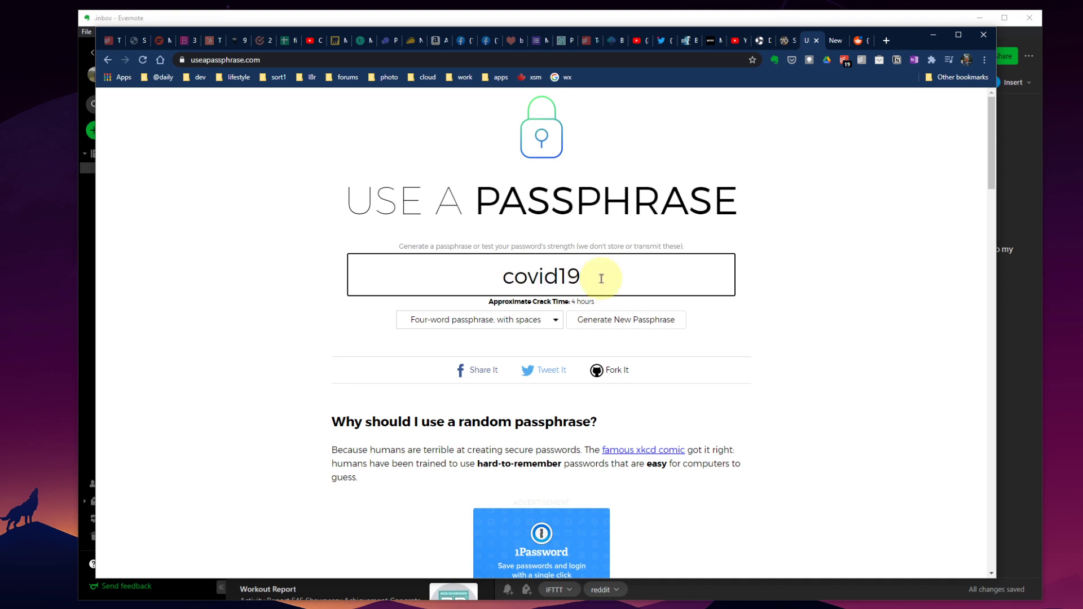
key("ctrl+a")
key("BackSpace")
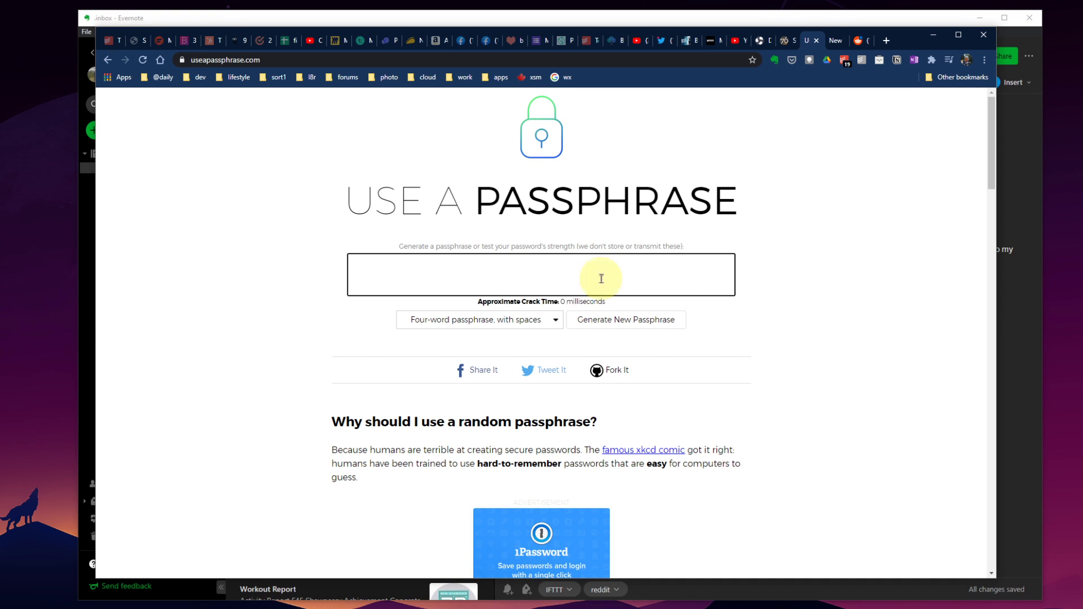
left_click_drag(483, 301, 747, 305)
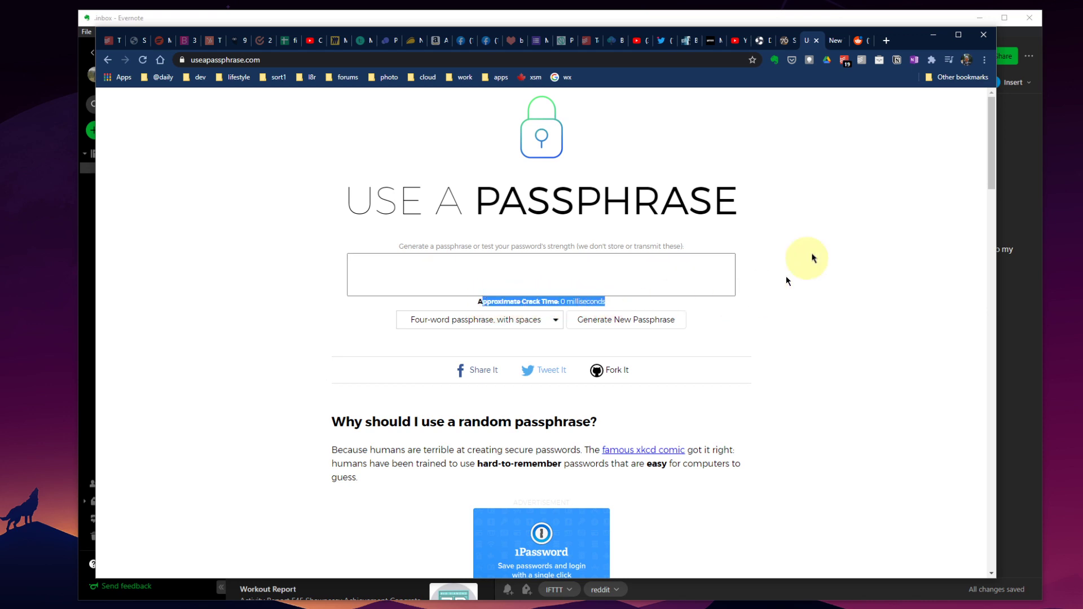
left_click(646, 267)
Test the phrase 'covid 19 lockdowns' in the passphrase box.
type("covid ")
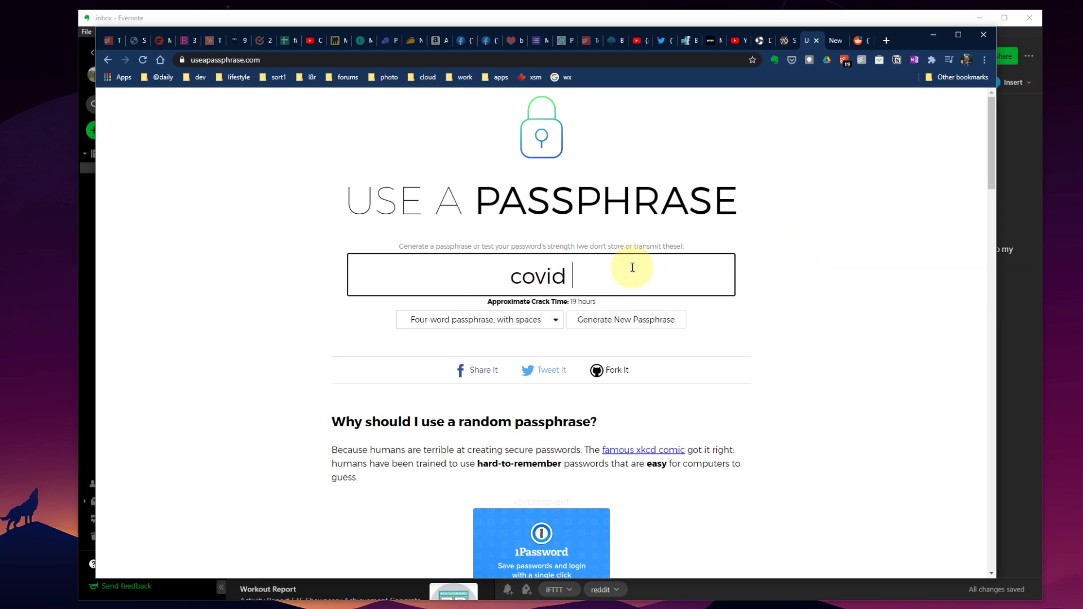
type("19 lockdo")
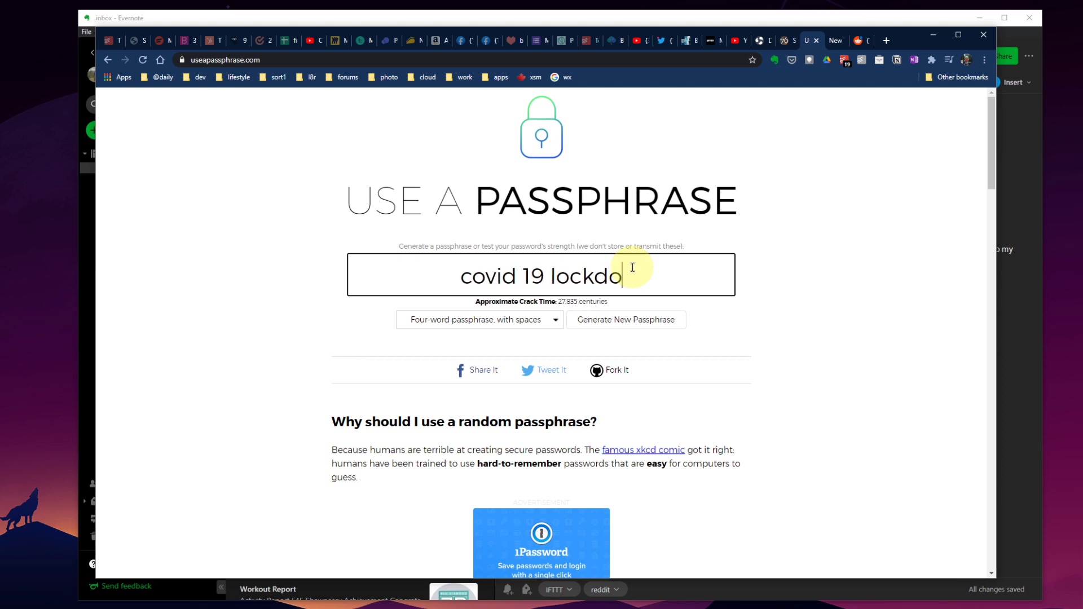
type("wns")
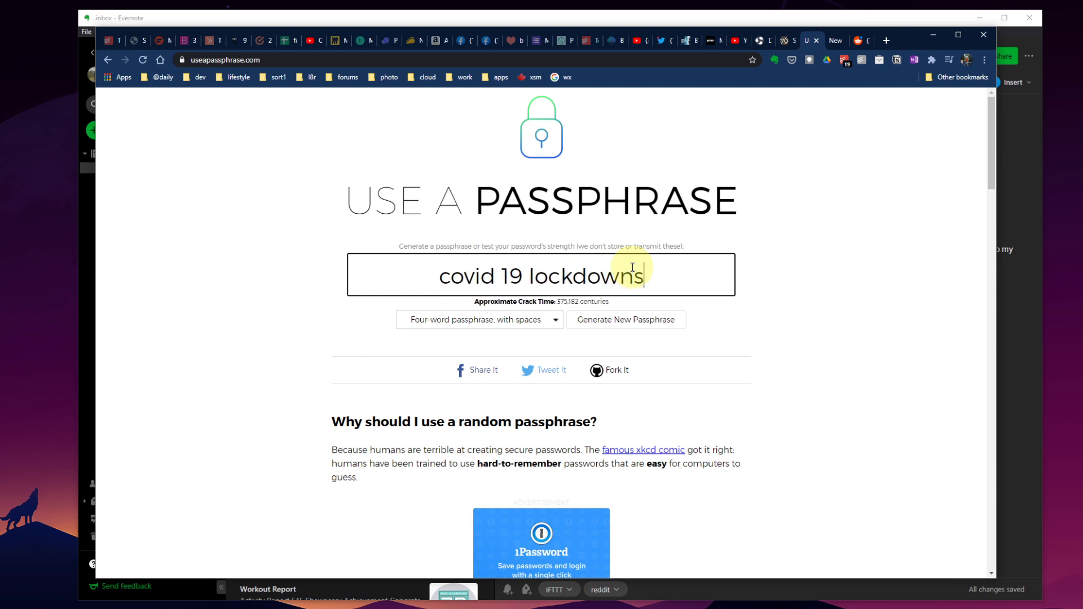
left_click_drag(424, 282, 628, 284)
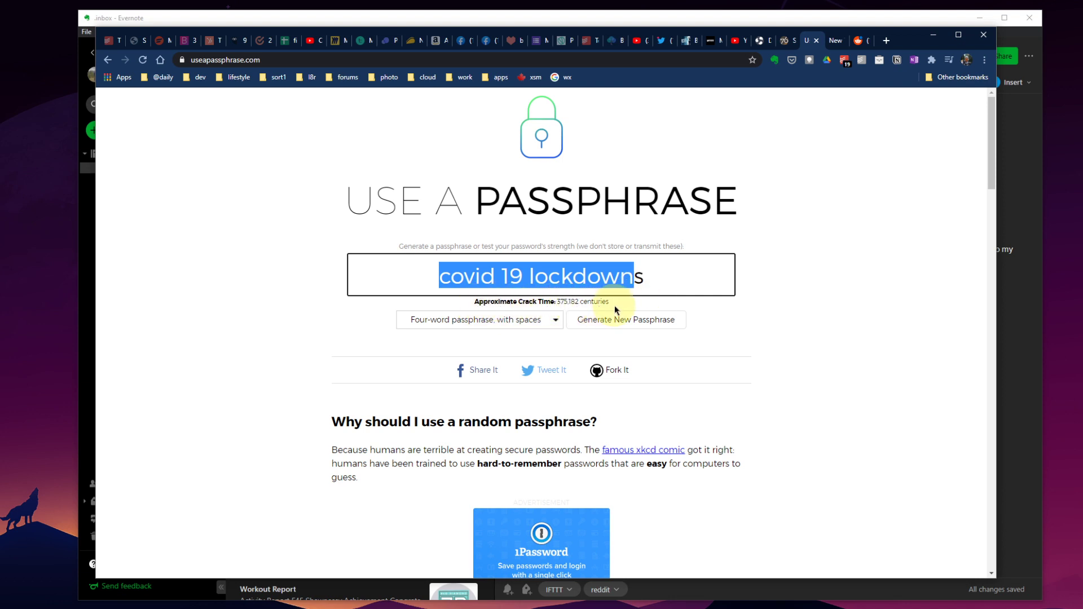
left_click(670, 278)
triple_click(697, 278)
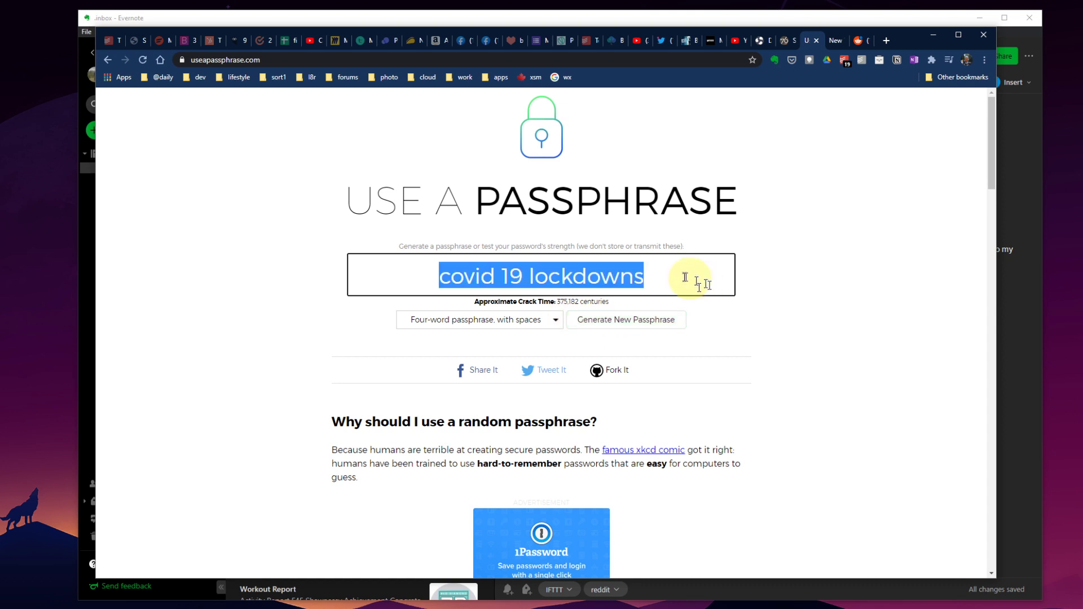
left_click(650, 273)
left_click_drag(648, 277, 439, 274)
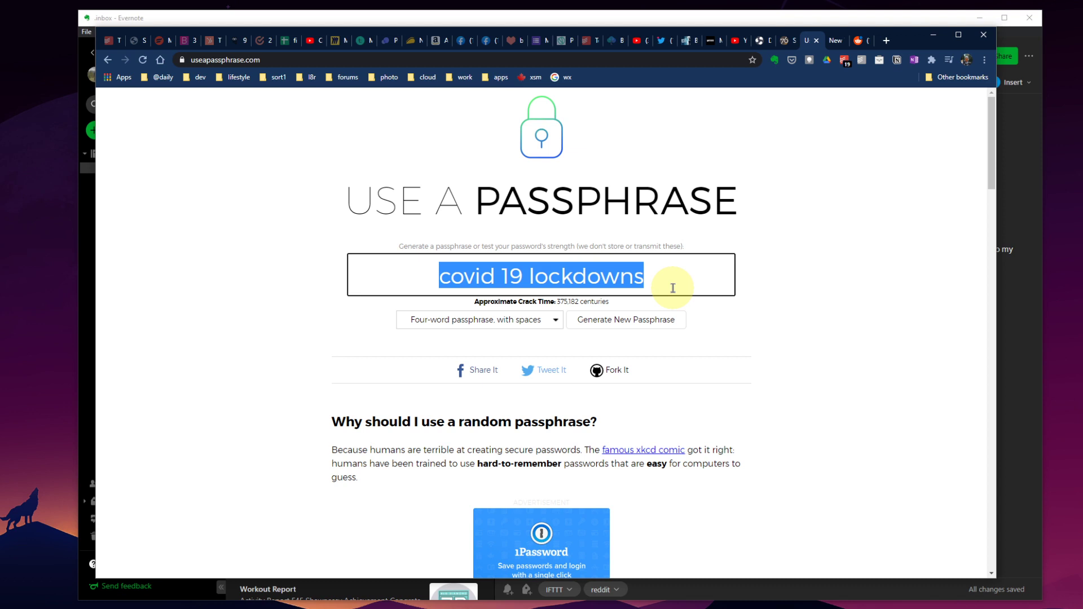
type("my house in calgary")
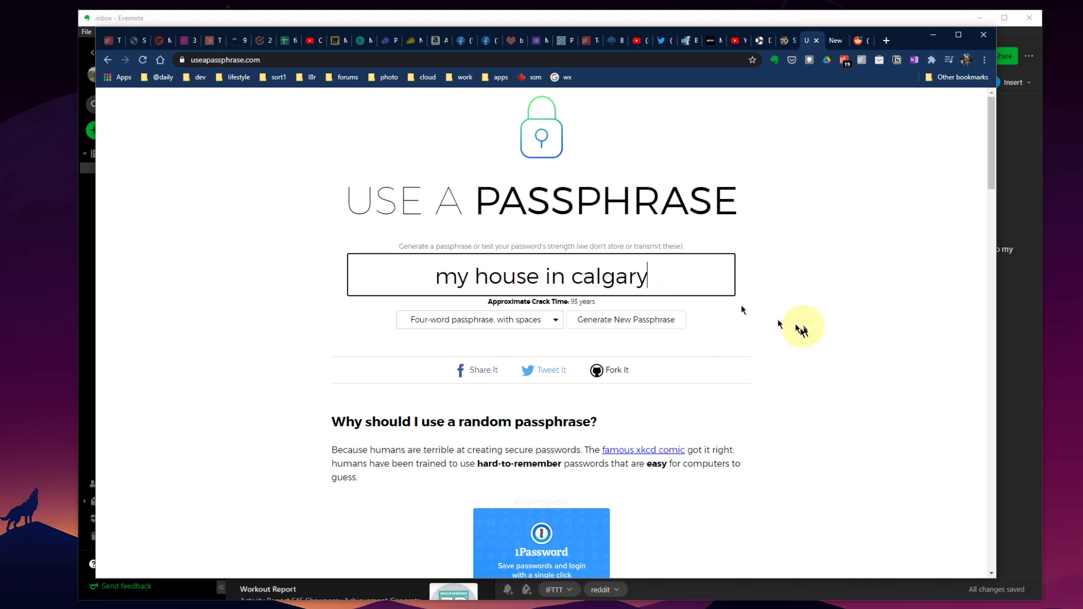
left_click(435, 320)
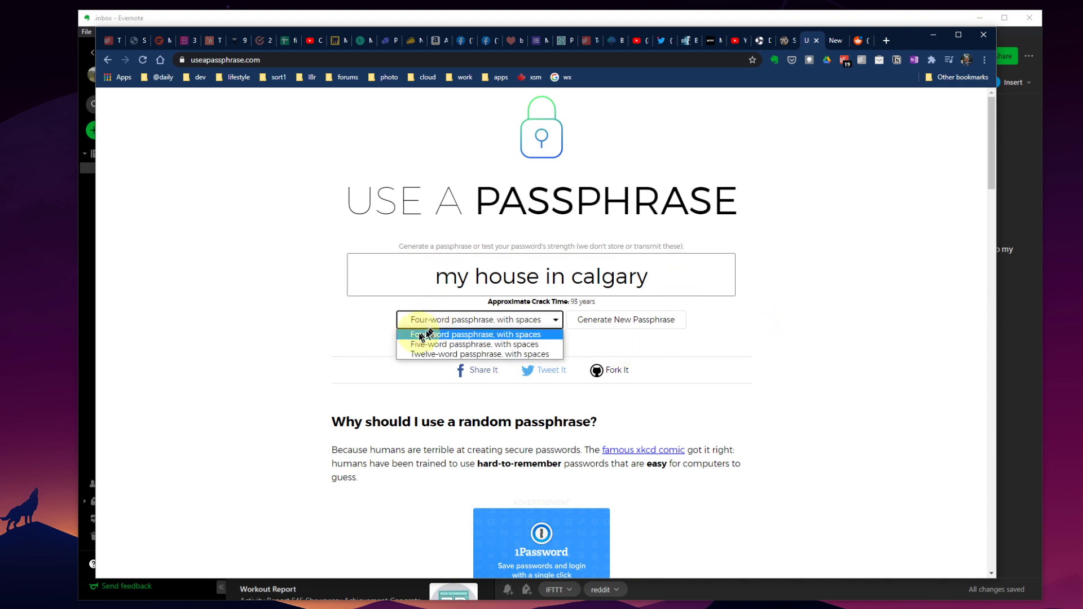
Keep the Four-word length and generate a random passphrase, selecting the result.
left_click_drag(424, 335, 463, 335)
left_click(629, 320)
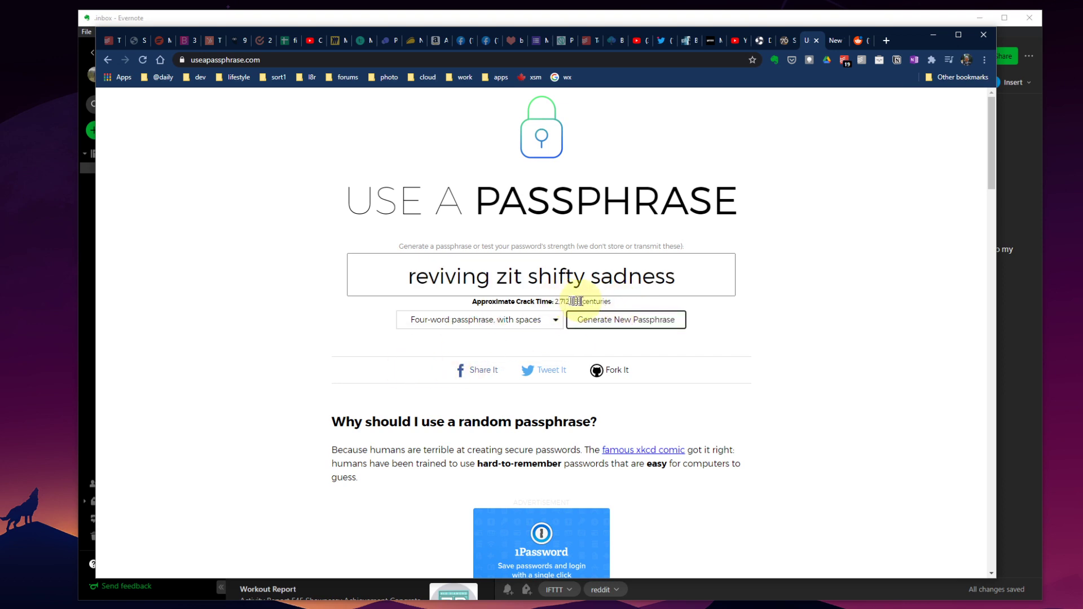
left_click(430, 280)
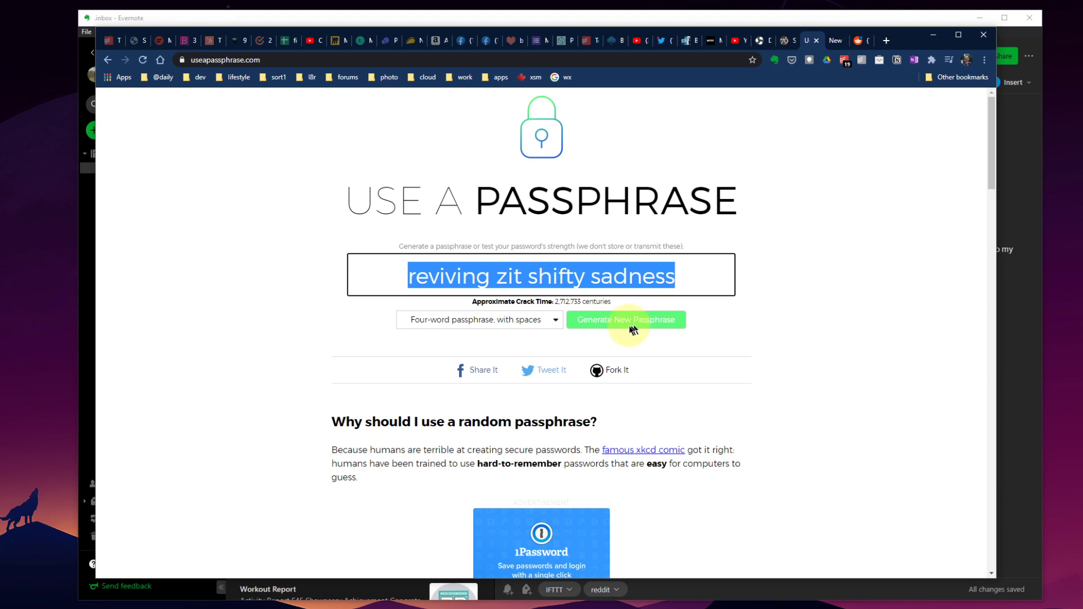
Generate several more passphrases and select the final one, 'dragonfly glaucoma gargle exile'.
left_click(635, 325)
left_click(637, 326)
left_click(635, 325)
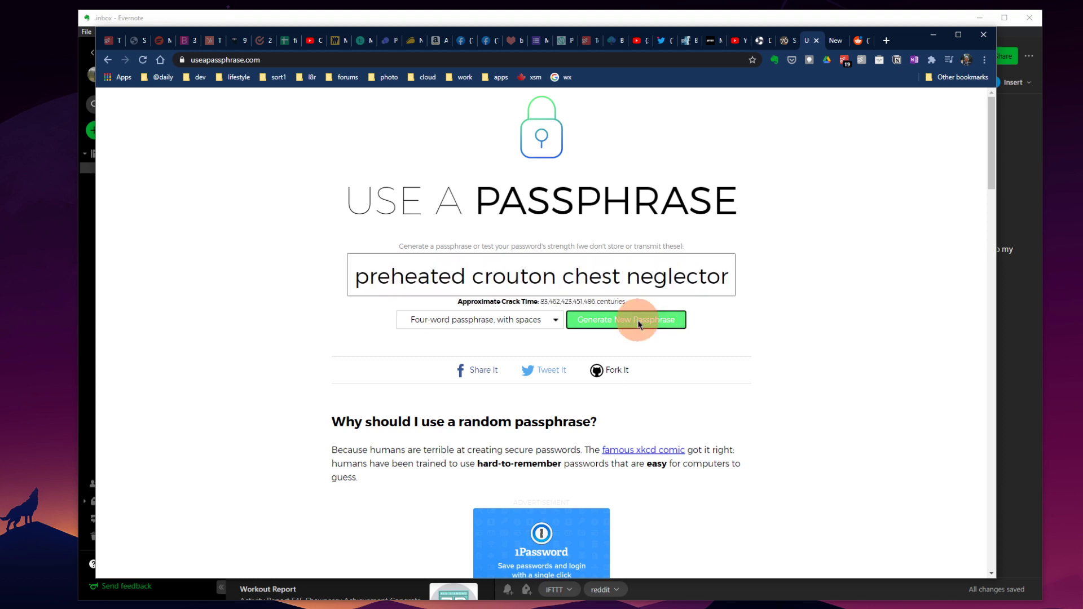
left_click(633, 324)
left_click(542, 276)
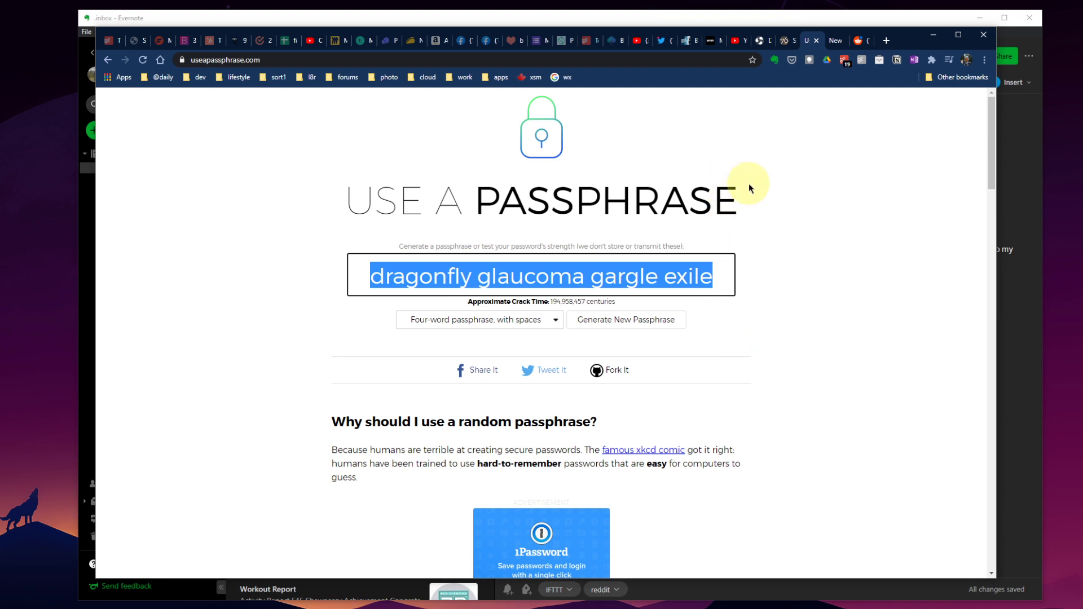
left_click(886, 40)
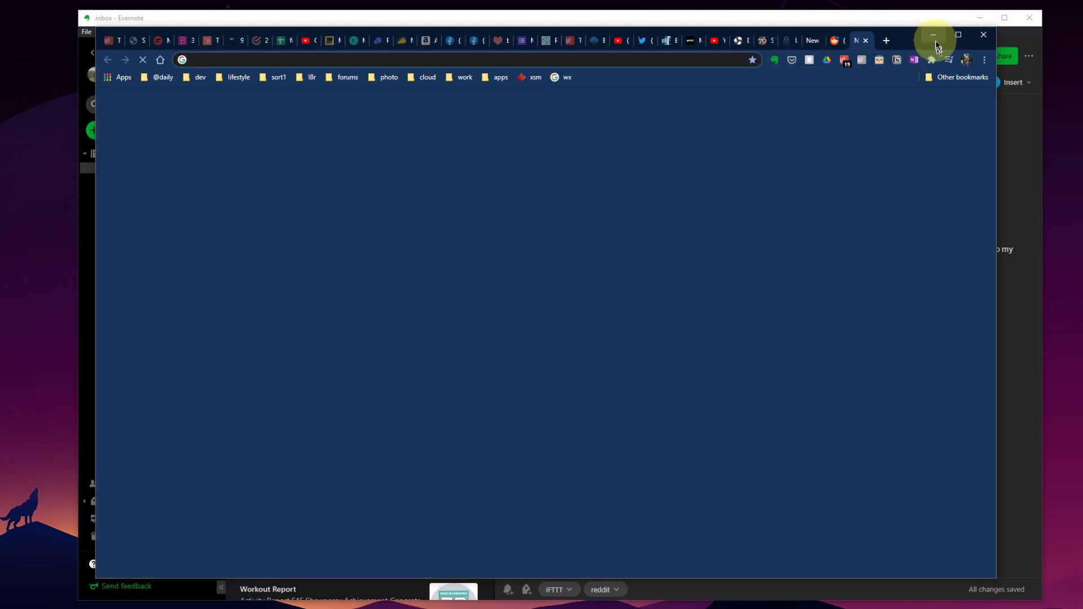
Bring Evernote forward, read its version in About Evernote (10.4.3 build 2071), and close it.
left_click(933, 35)
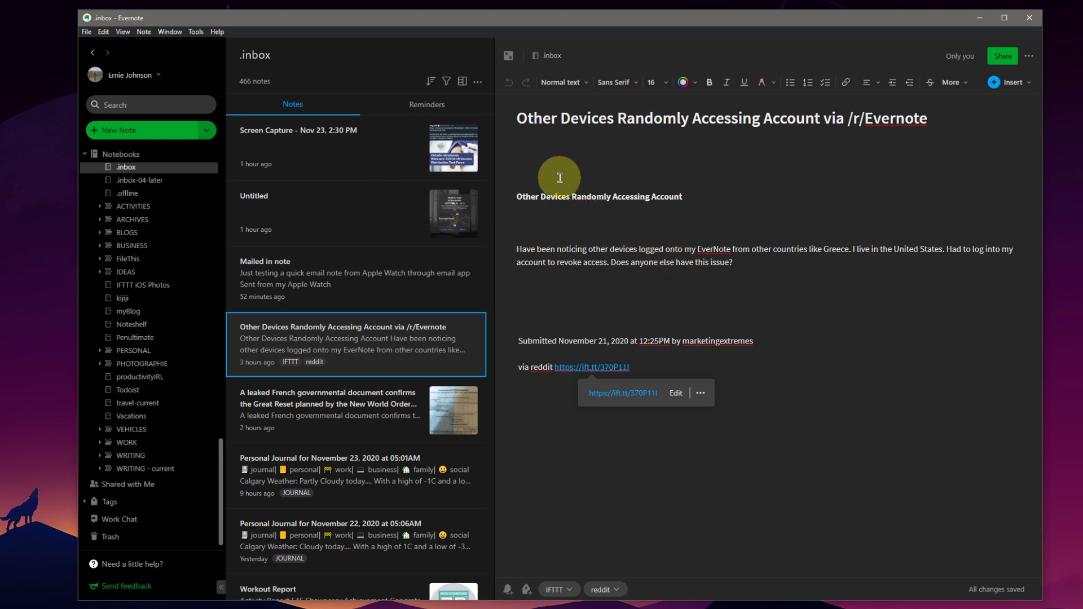
left_click(217, 31)
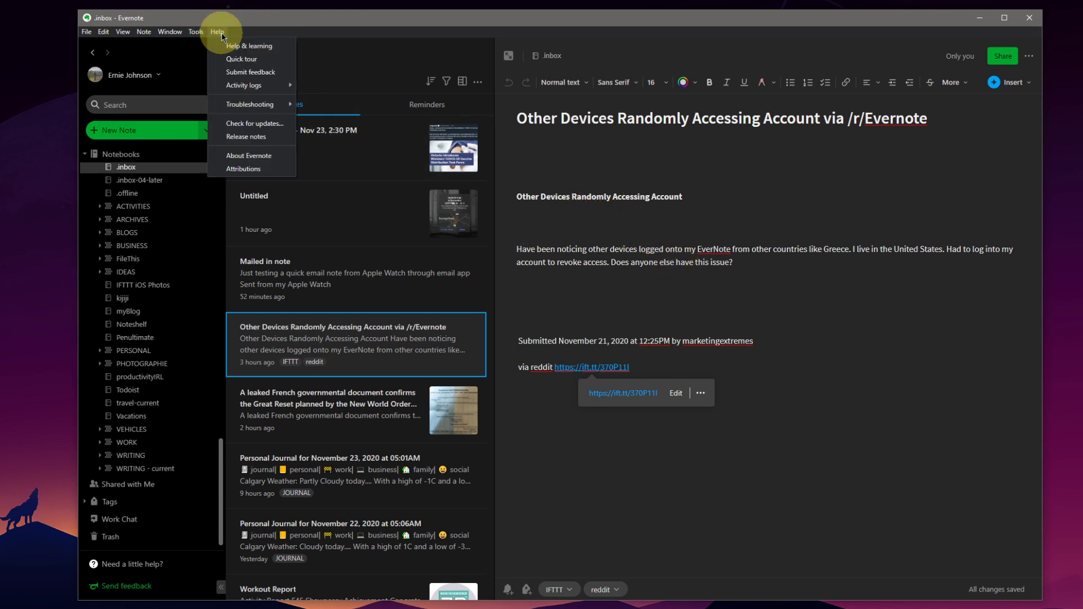
left_click(252, 156)
left_click_drag(149, 201, 516, 202)
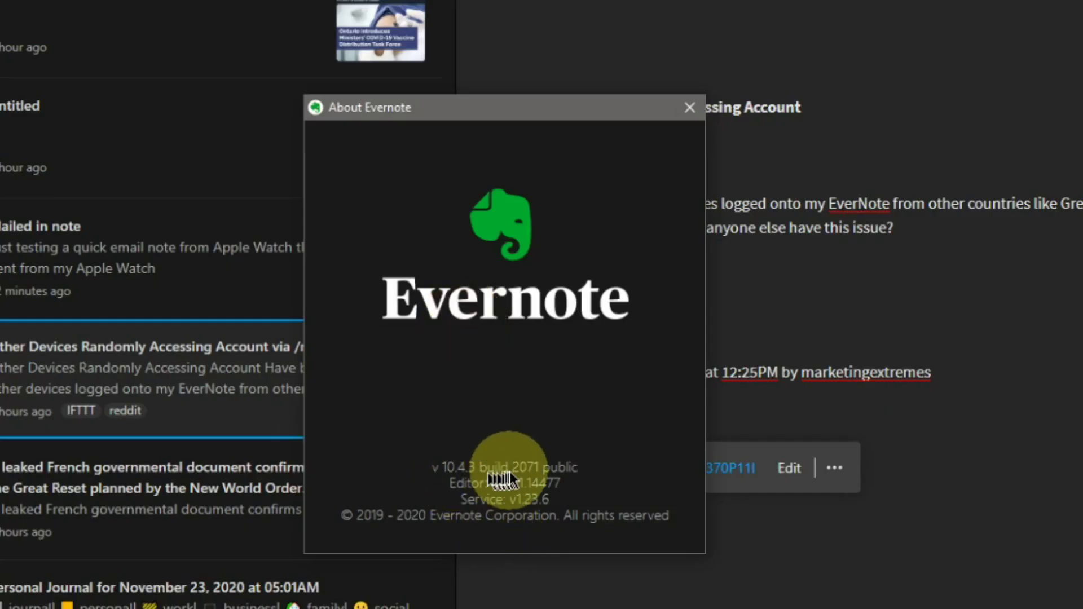
left_click(690, 107)
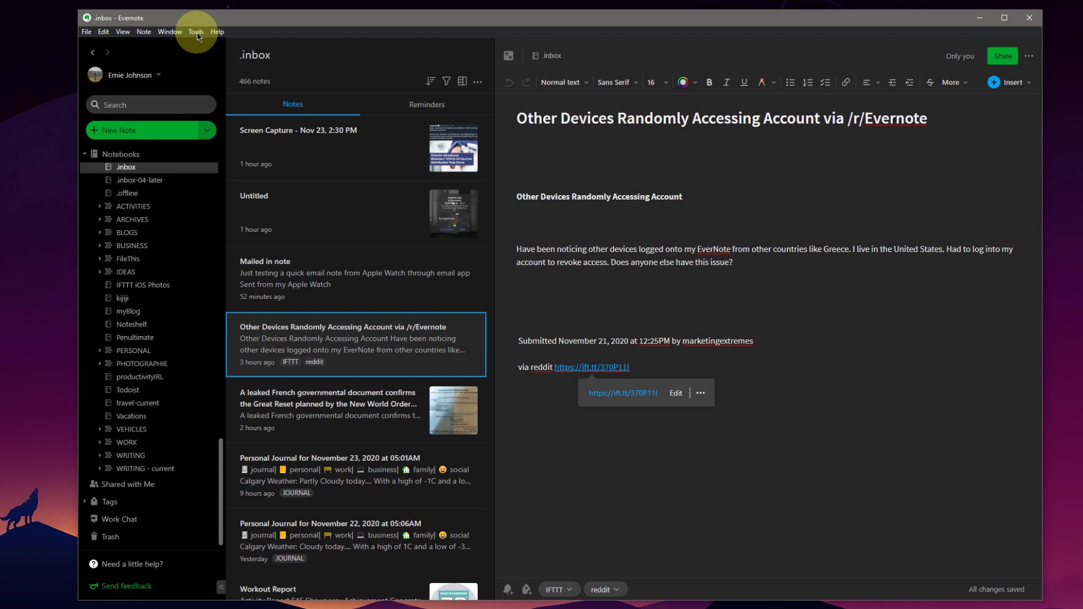
left_click(196, 32)
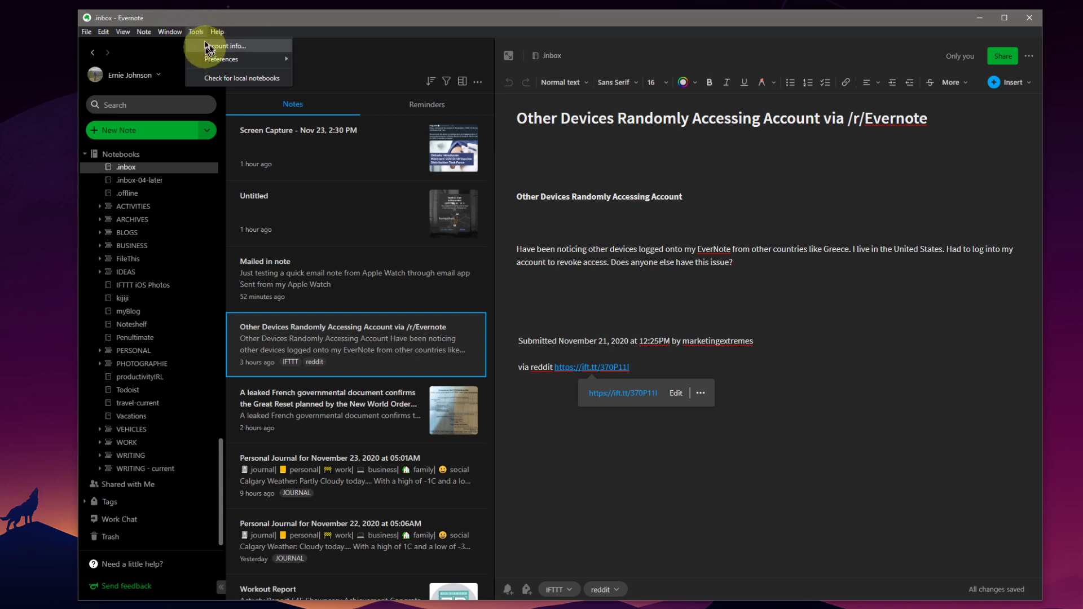
left_click(231, 48)
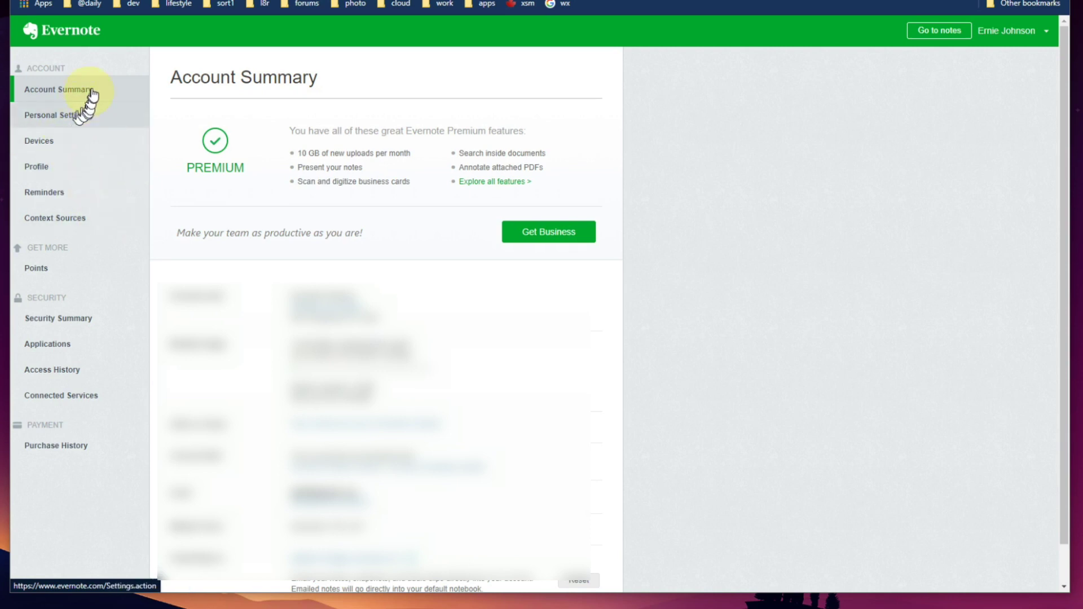
scroll(339, 242, "down", 1)
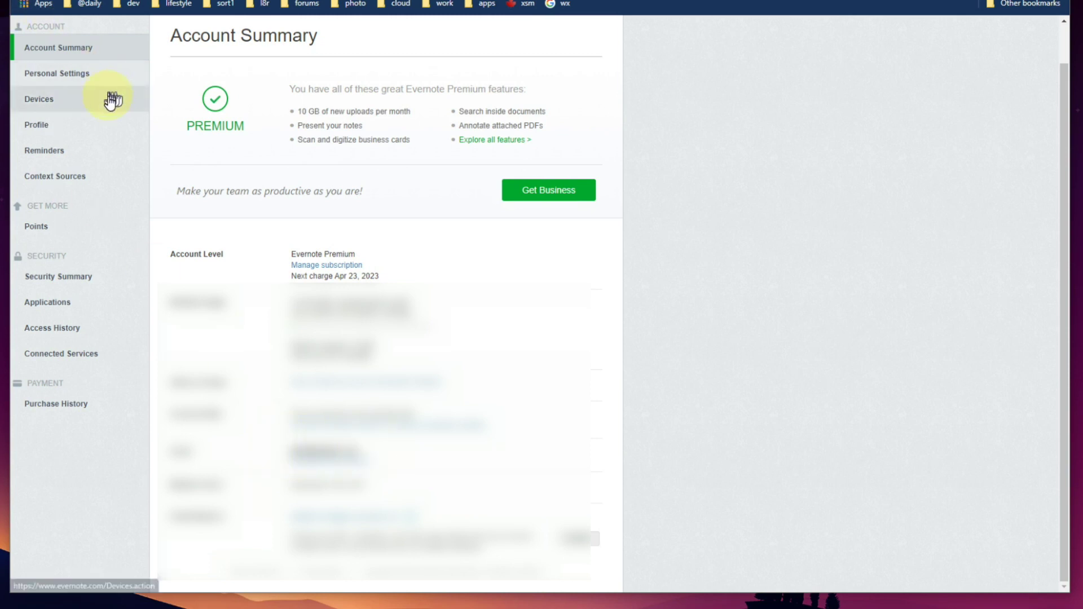
Open the Devices list and highlight its Last accessed column heading.
left_click(48, 104)
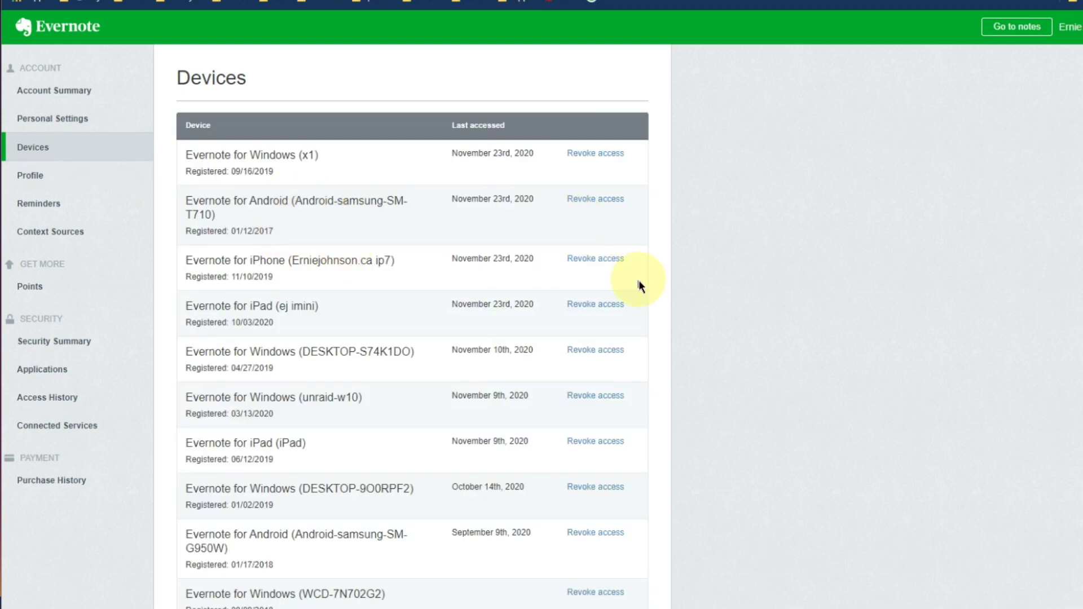
scroll(605, 305, "down", 5)
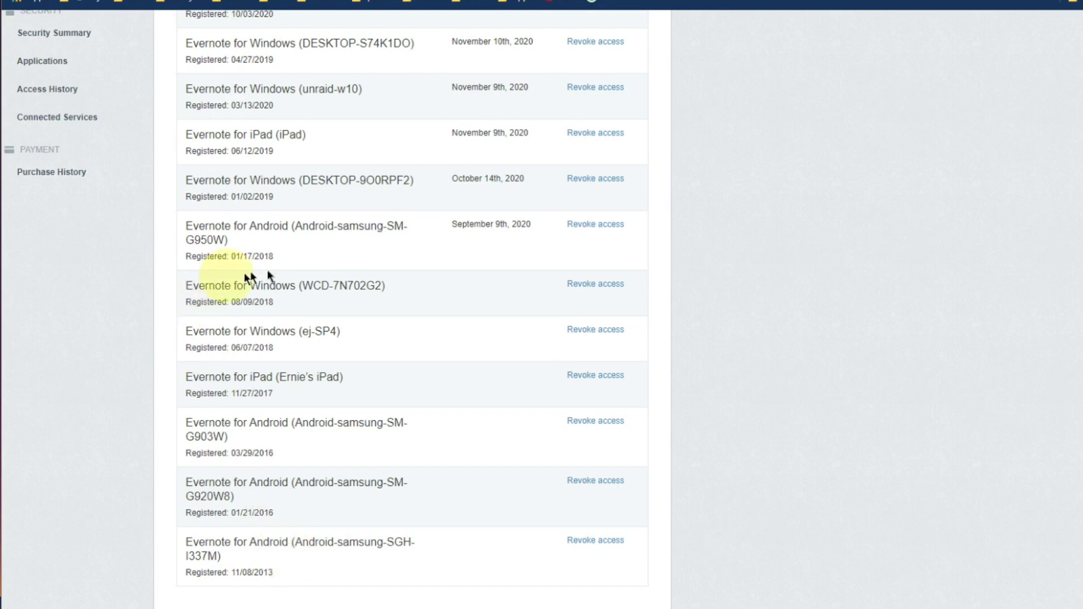
scroll(264, 289, "up", 5)
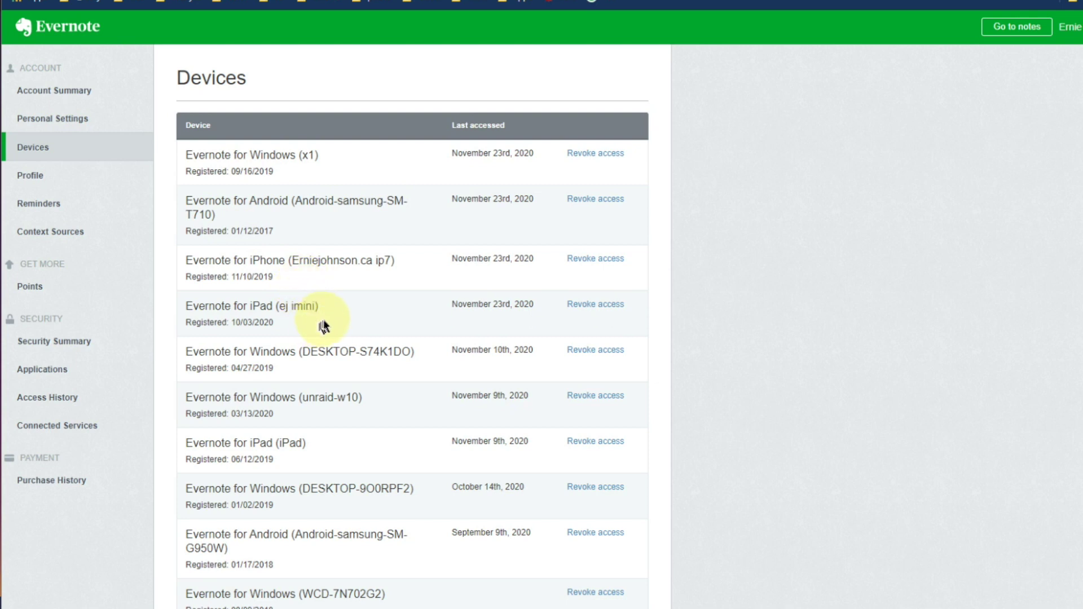
left_click(474, 124)
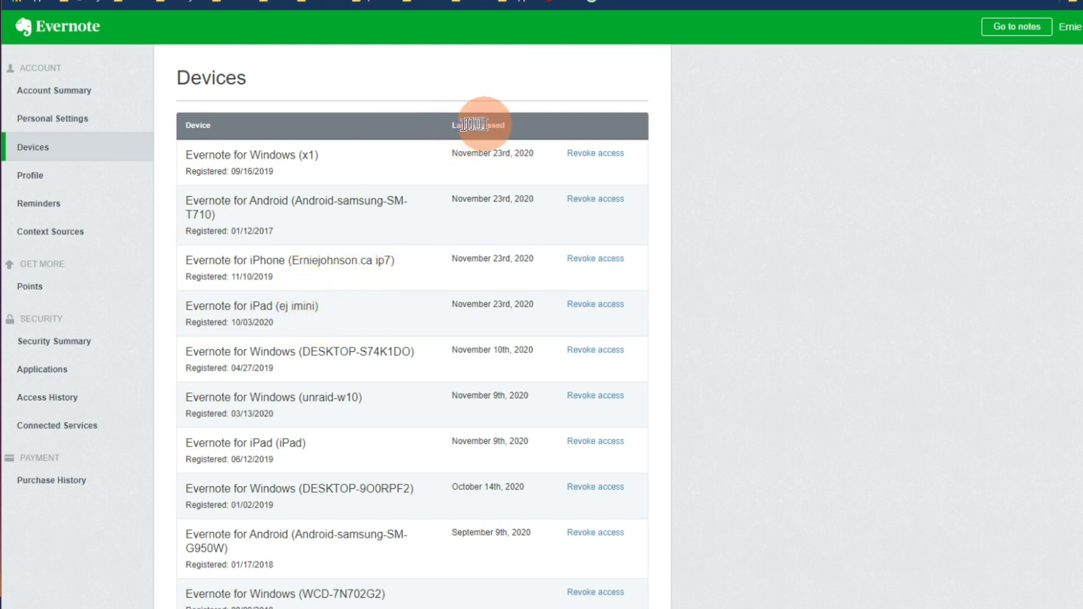
left_click_drag(515, 127, 510, 126)
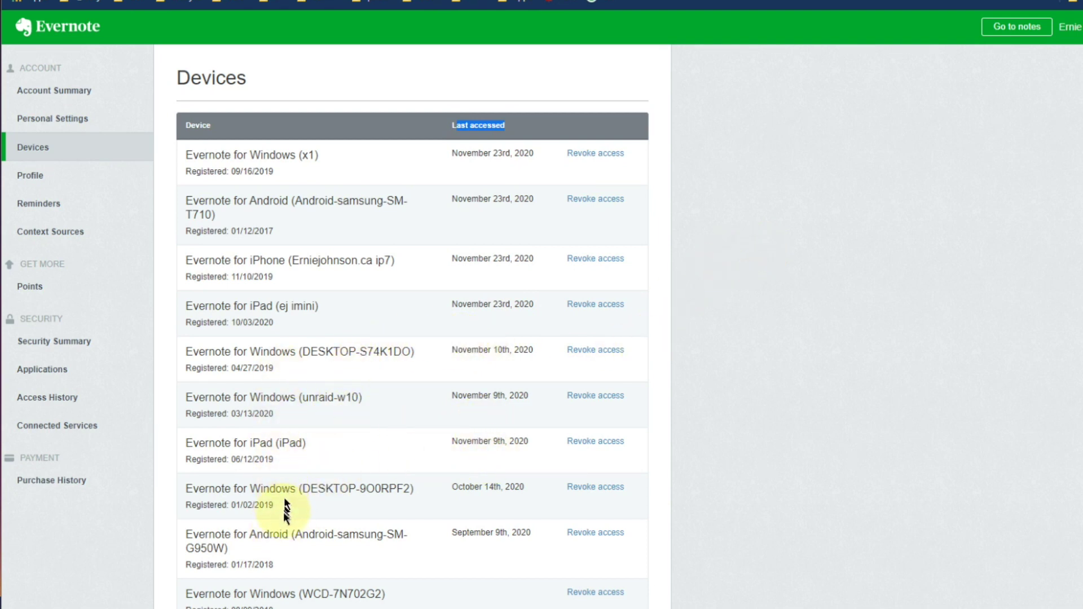
Scroll down to the Android device registered 11/08/2013 and choose Revoke access.
scroll(563, 485, "down", 3)
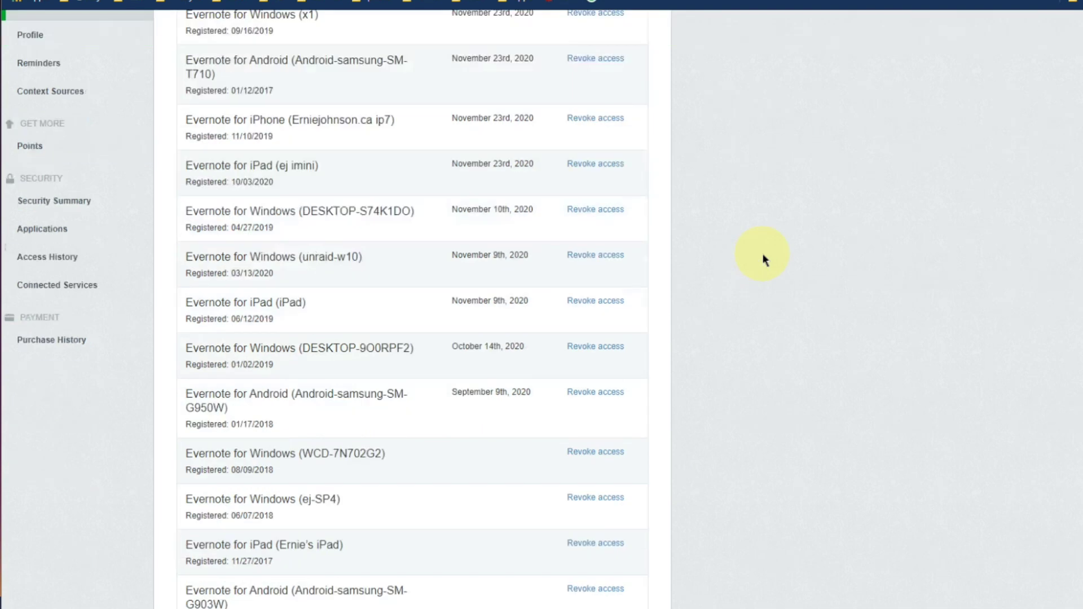
scroll(472, 394, "down", 2)
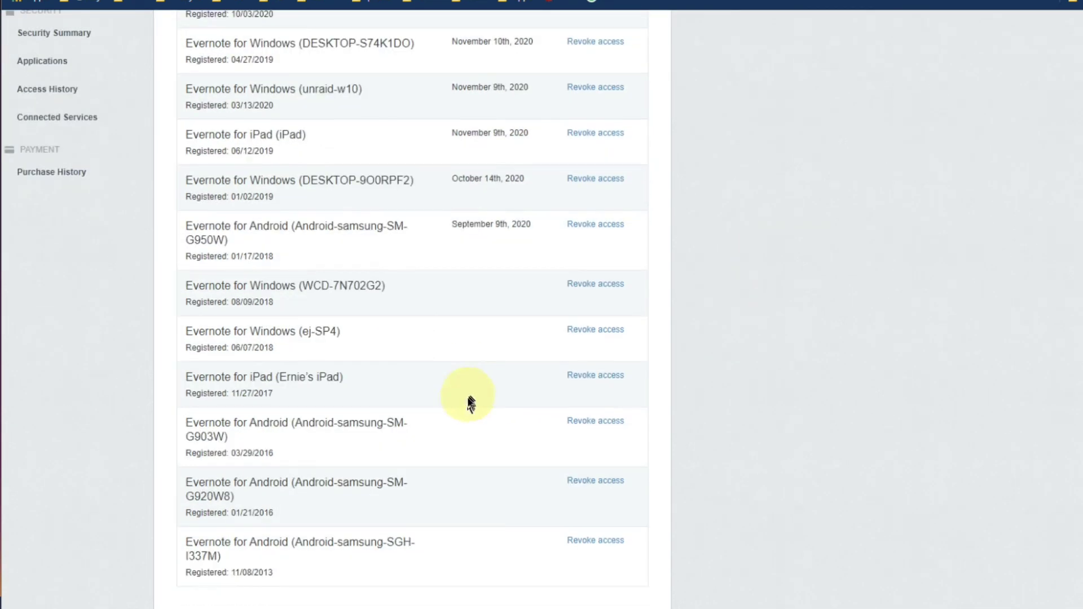
left_click(614, 543)
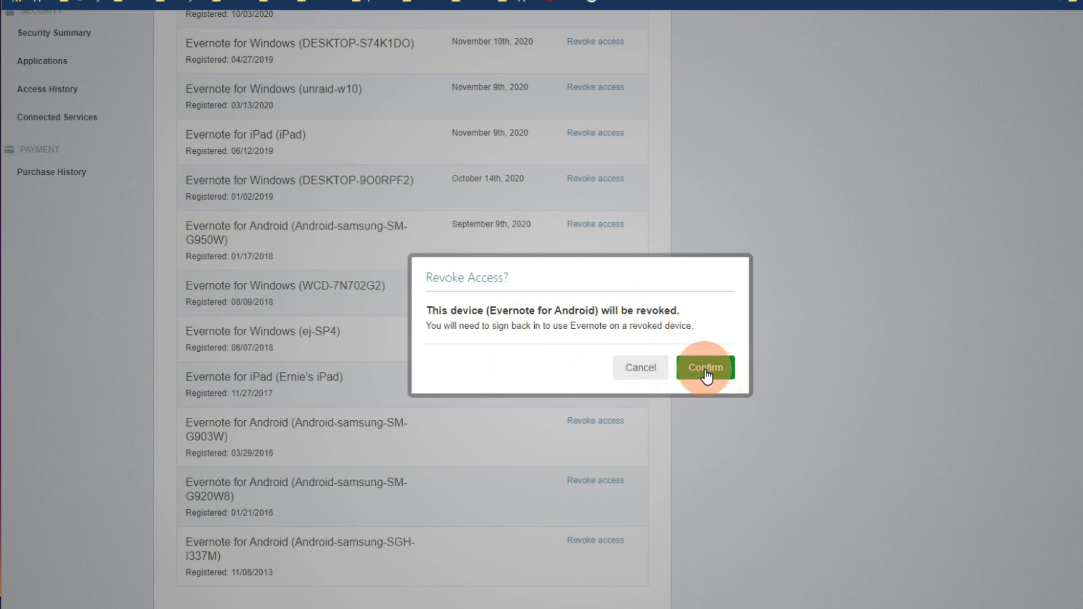
Confirm revoking Android-samsung-SGH-I337M and scroll through the updated devices list.
left_click(709, 374)
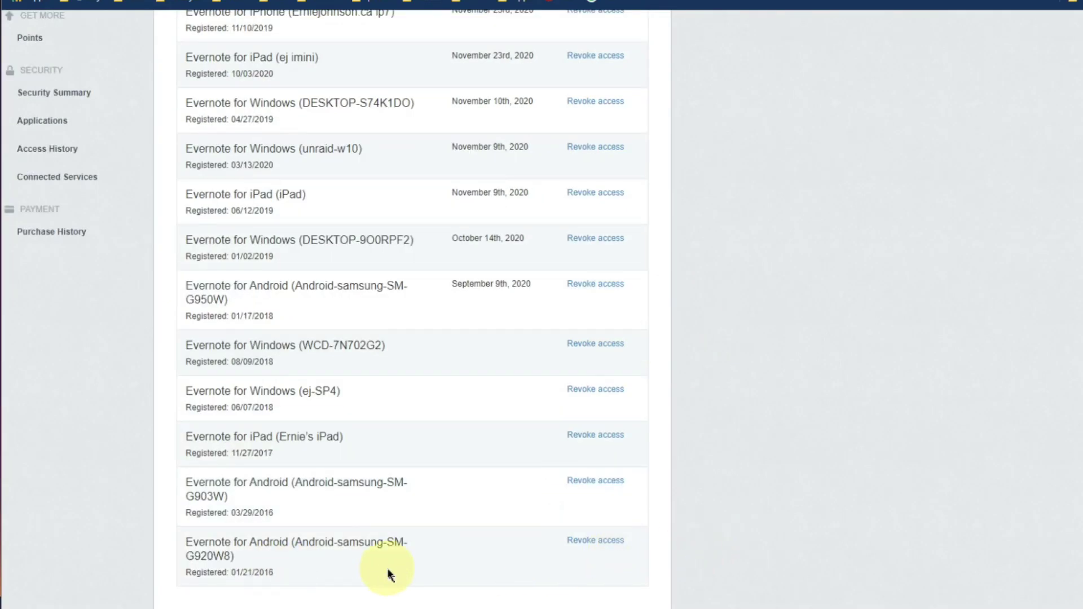
scroll(427, 409, "up", 5)
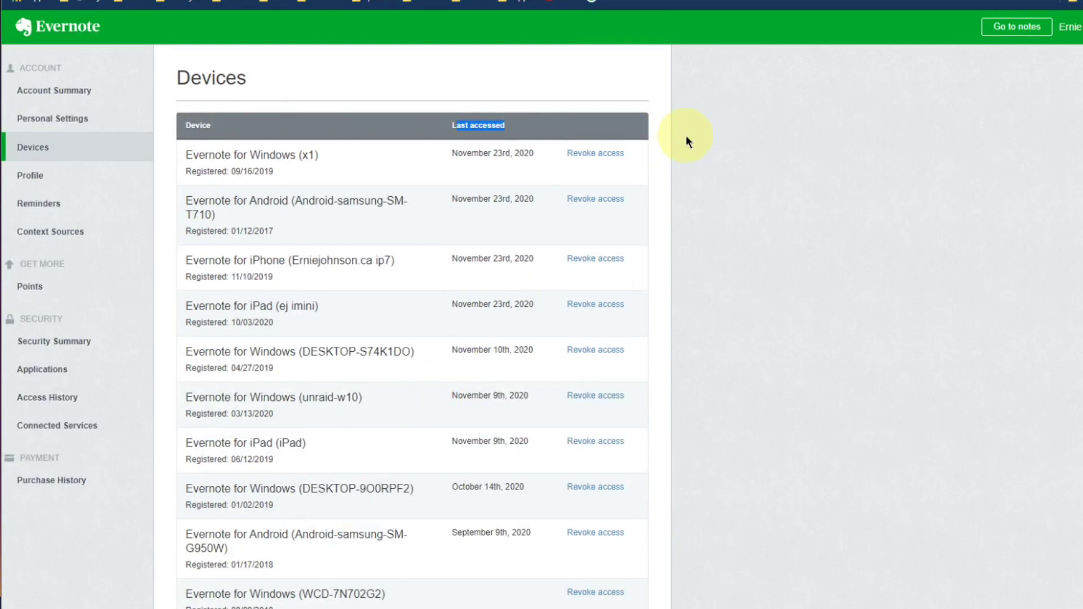
scroll(441, 302, "down", 1)
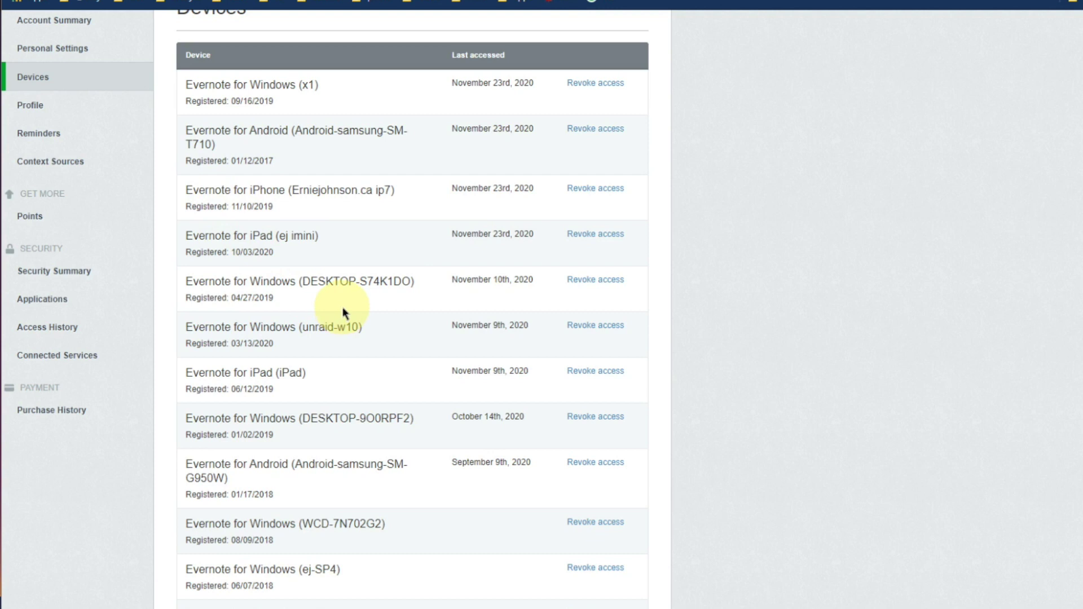
scroll(338, 263, "up", 2)
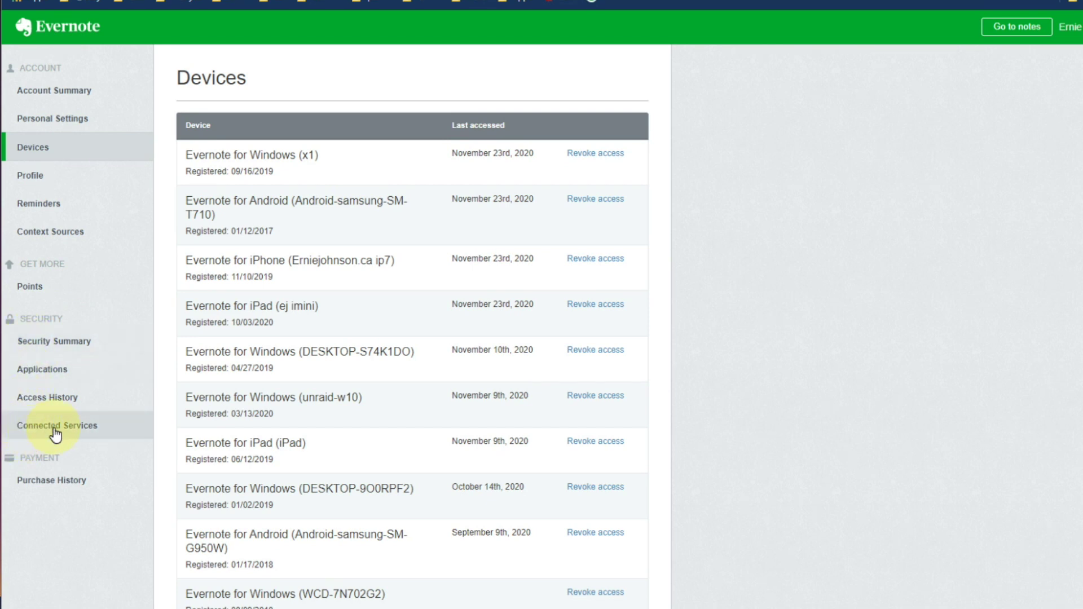
View Connected Services: Google connected, Wall Street Journal and Nikkei unconnected.
left_click(35, 432)
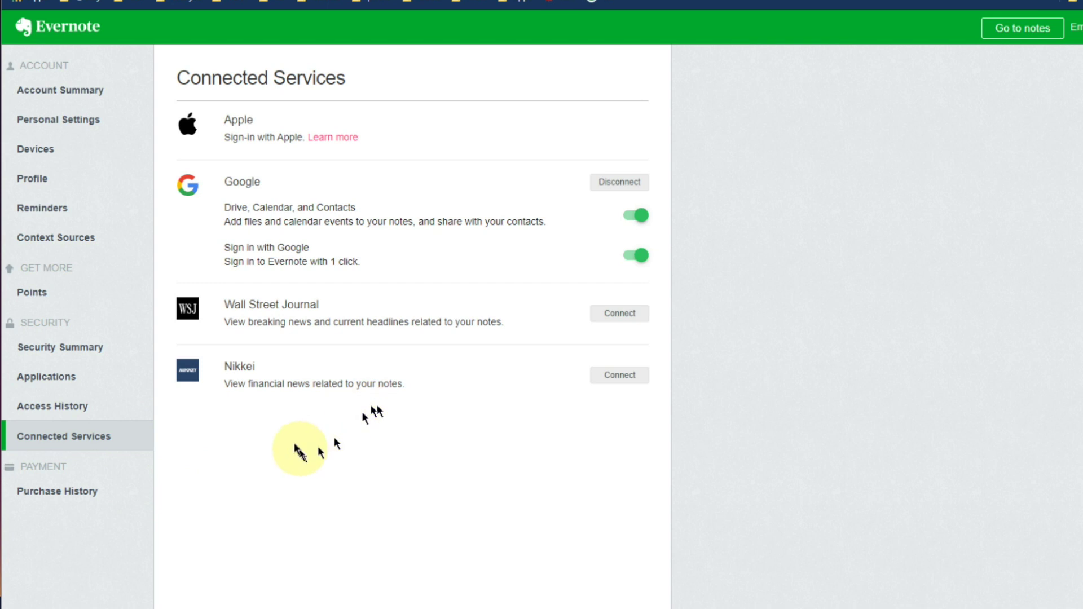
left_click(69, 410)
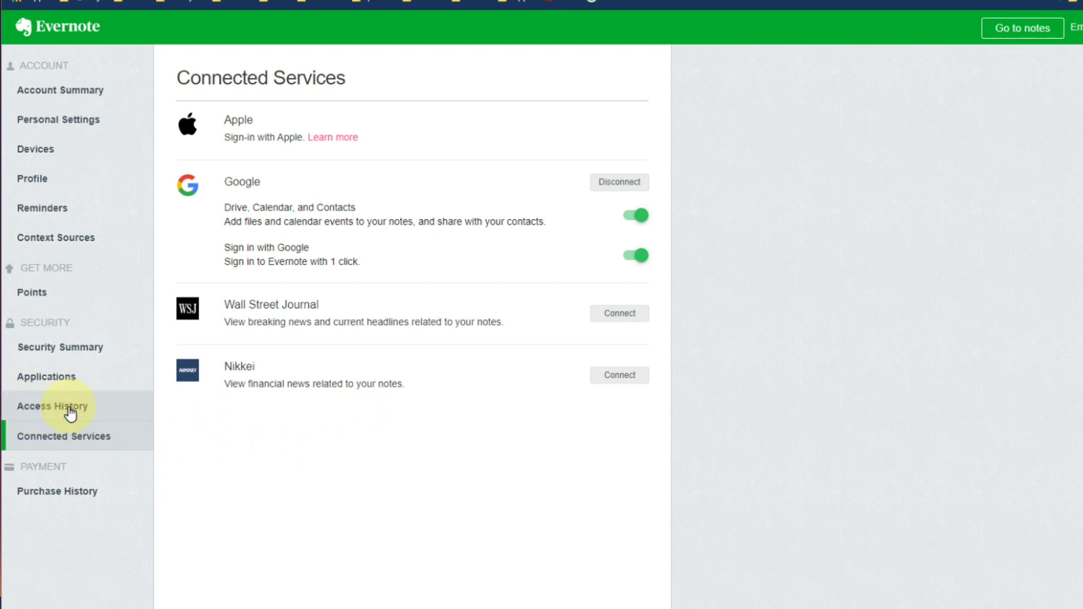
Open Access History and scroll the table of app sign-ins, dates and IP addresses.
left_click(70, 414)
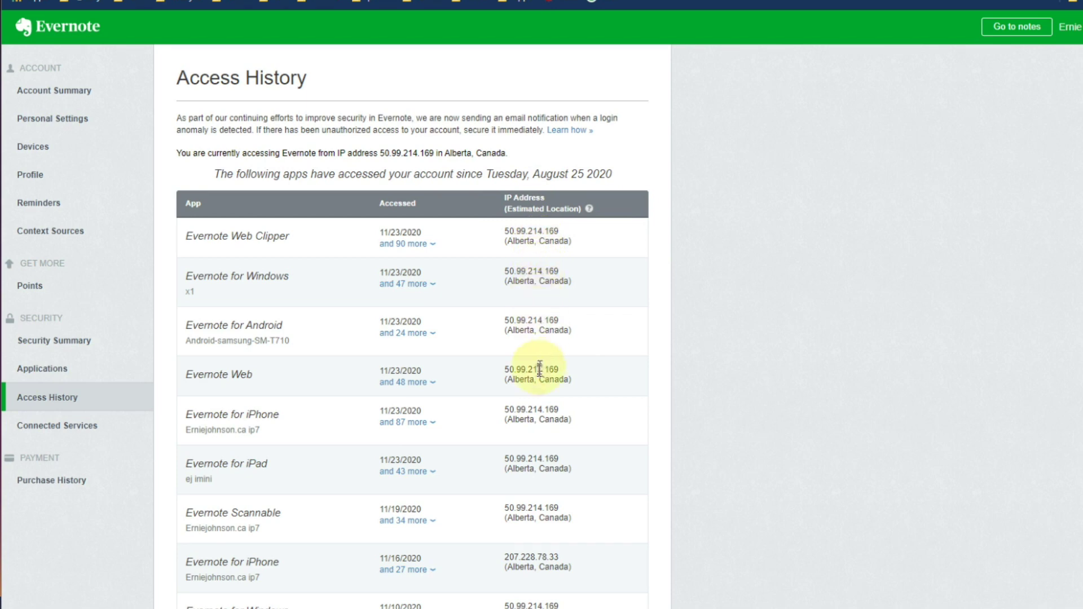
scroll(540, 395, "down", 3)
scroll(539, 405, "down", 15)
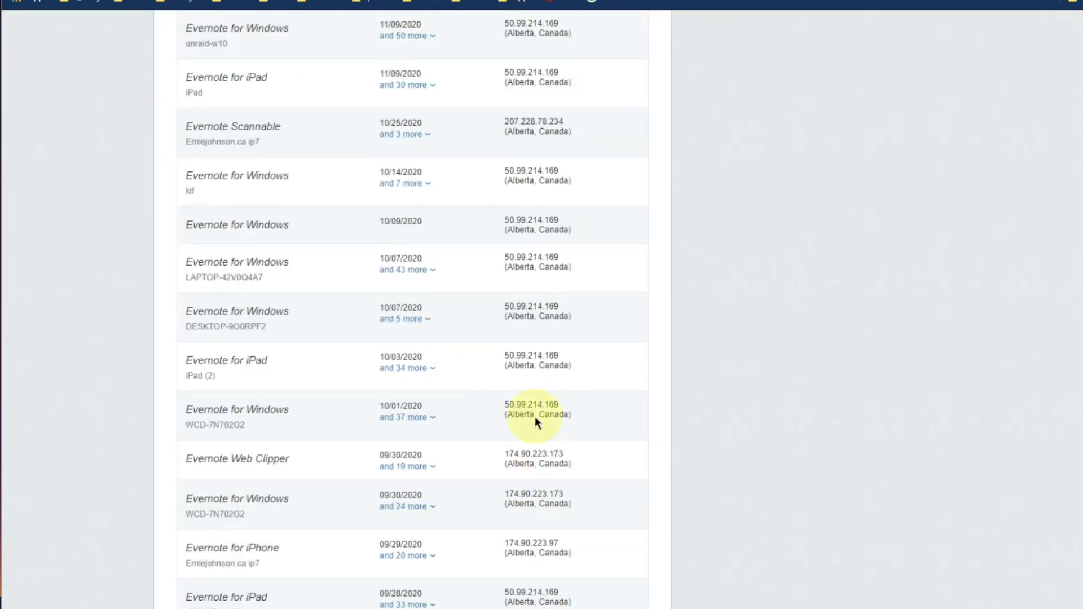
scroll(536, 420, "down", 8)
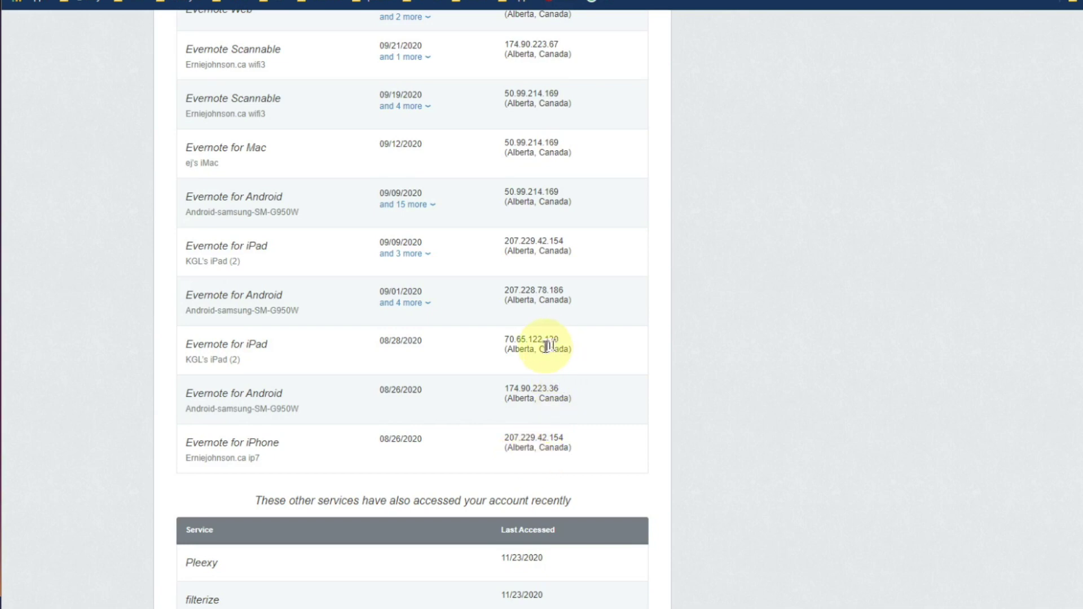
scroll(539, 351, "up", 20)
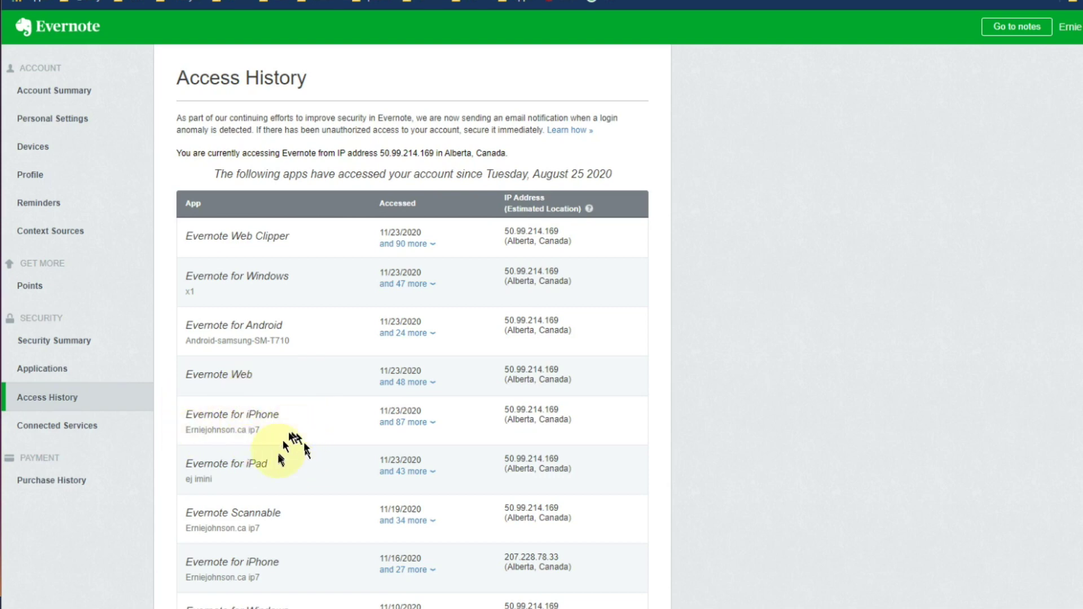
scroll(293, 448, "down", 2)
scroll(285, 344, "down", 1)
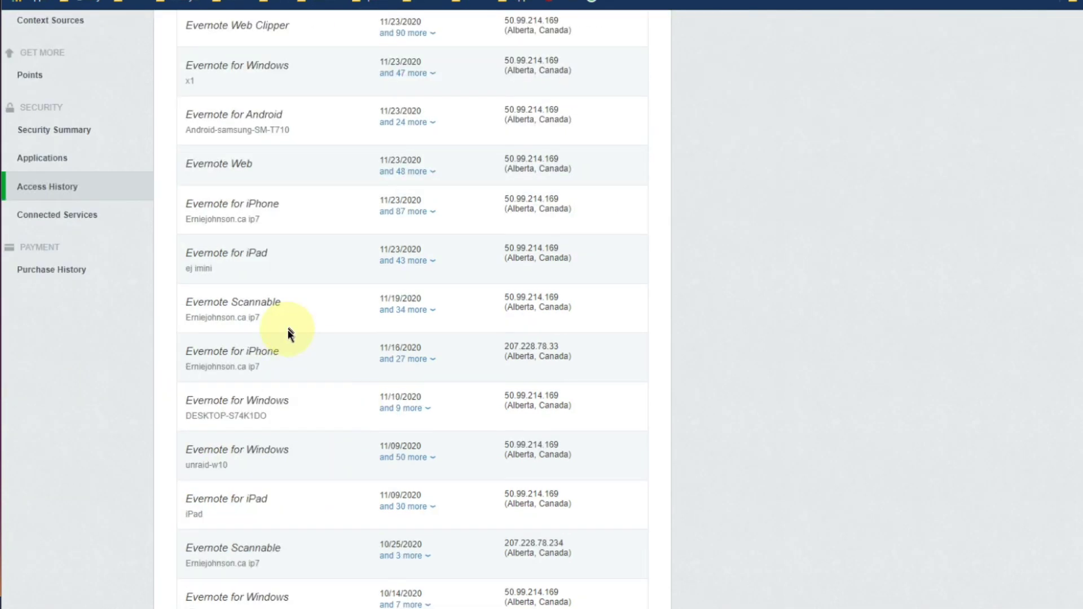
scroll(280, 277, "down", 2)
scroll(296, 384, "down", 1)
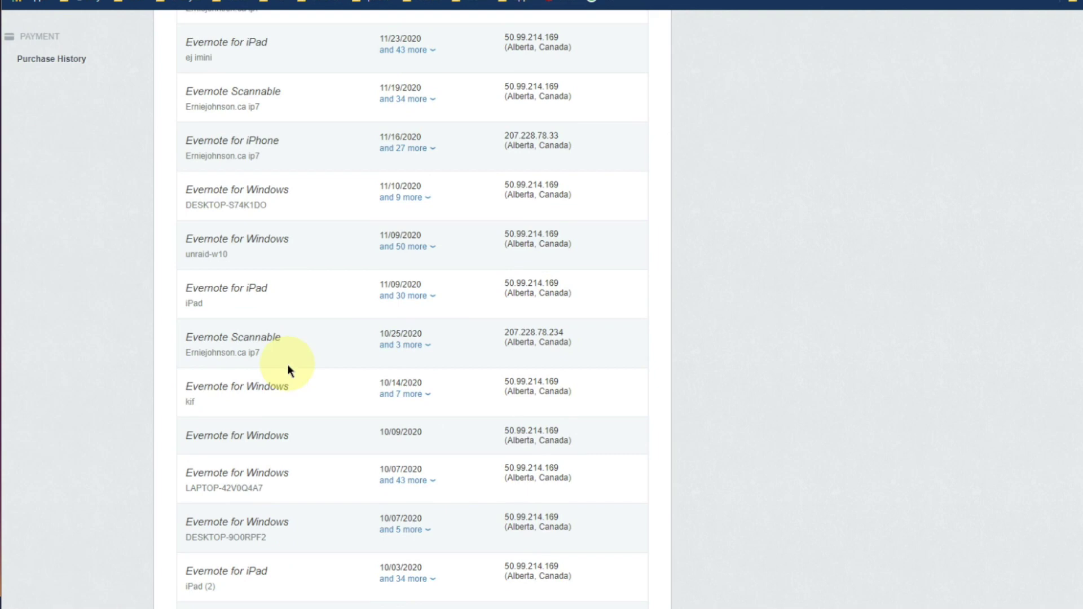
scroll(288, 366, "down", 1)
left_click_drag(264, 469, 186, 467)
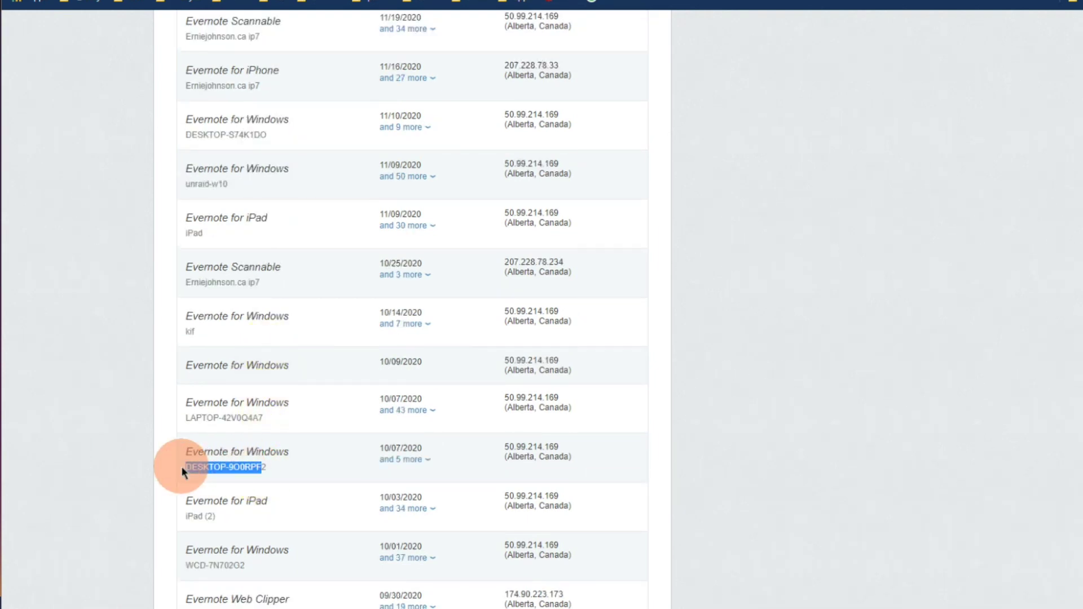
left_click(273, 472)
scroll(282, 454, "down", 2)
scroll(234, 314, "down", 10)
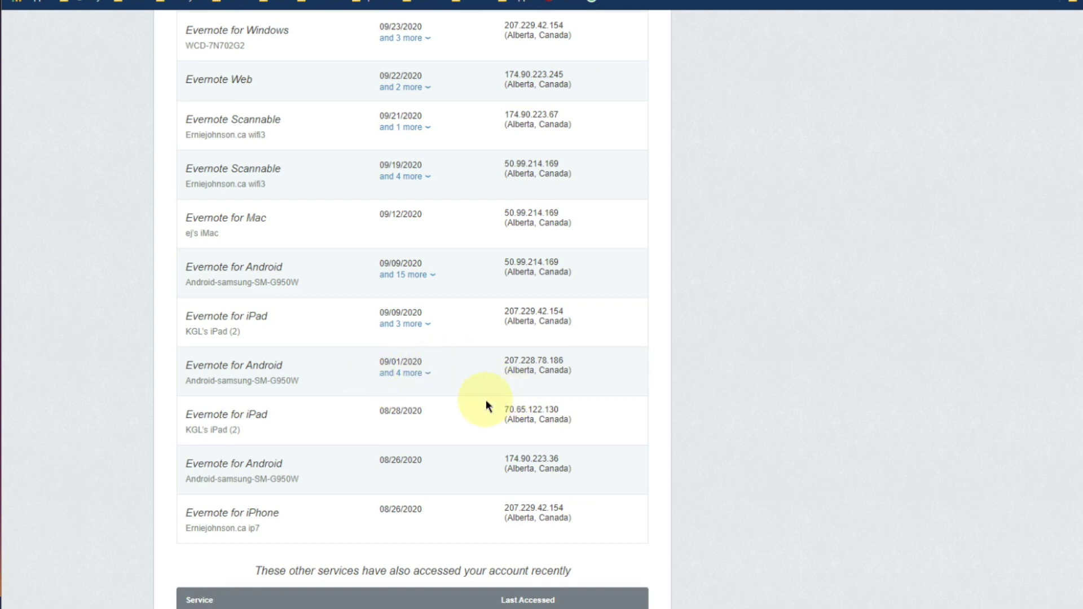
scroll(488, 398, "down", 5)
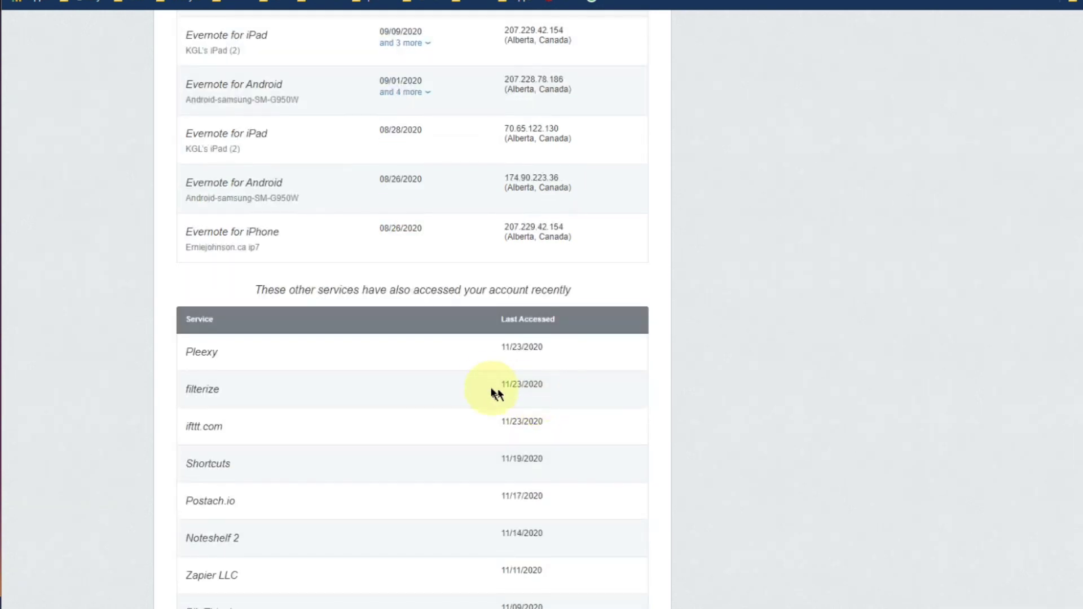
double_click(327, 292)
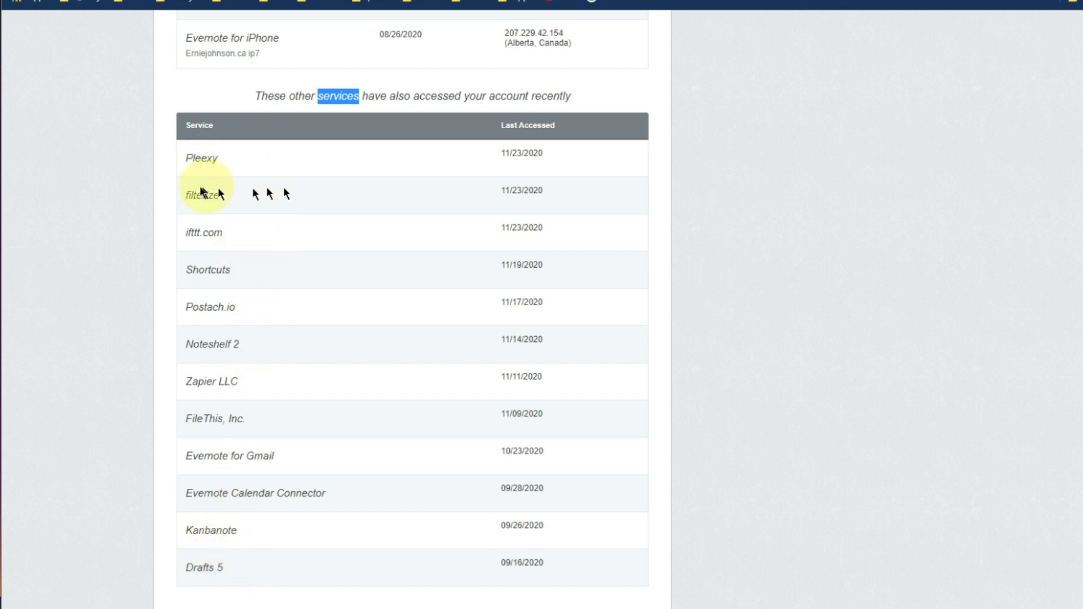
double_click(201, 193)
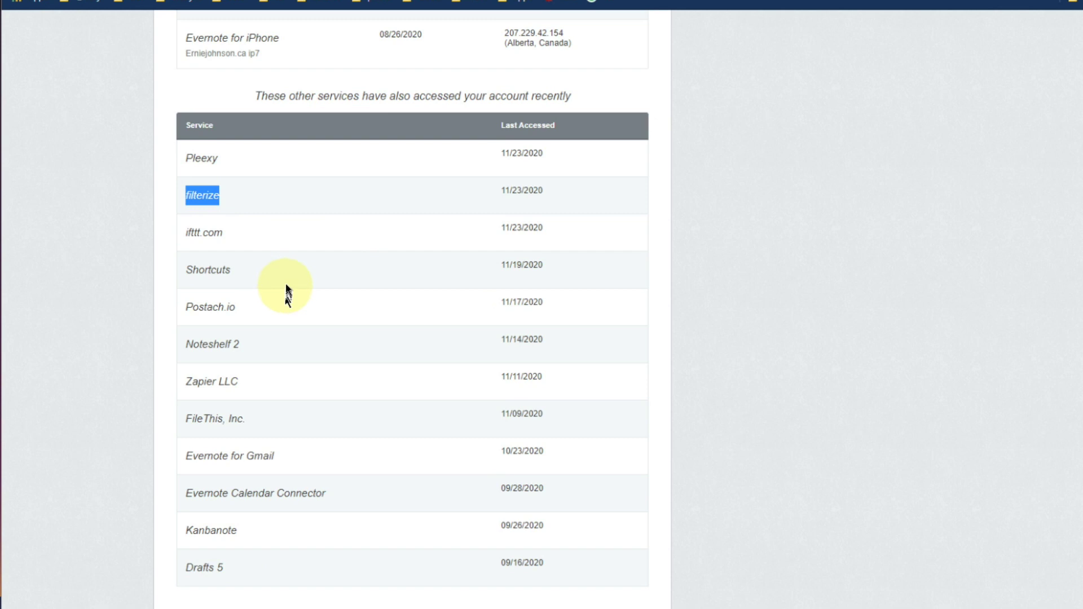
double_click(211, 232)
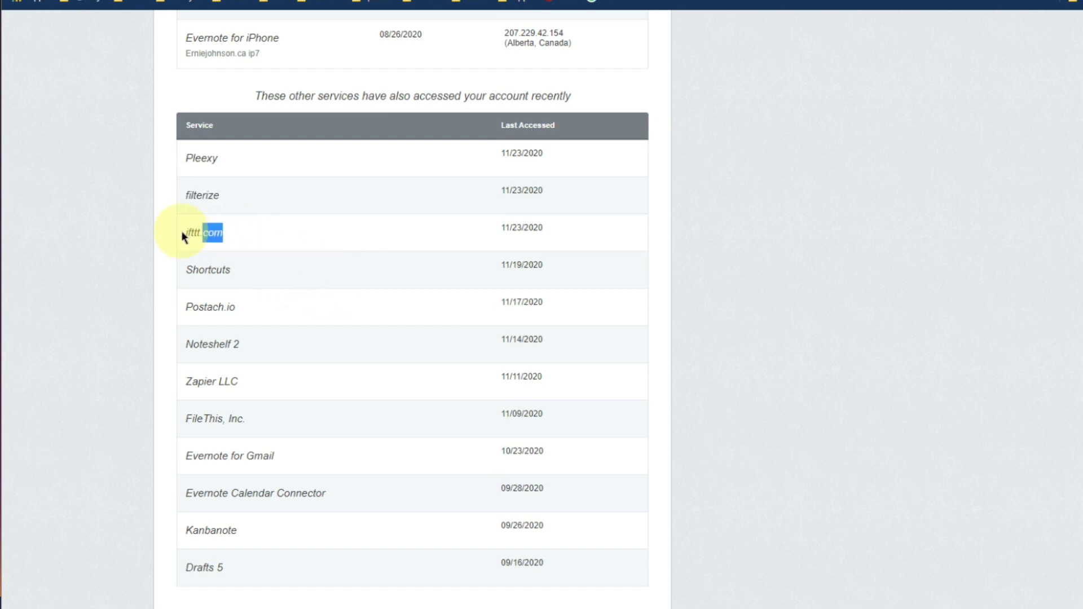
left_click(191, 232)
double_click(192, 231)
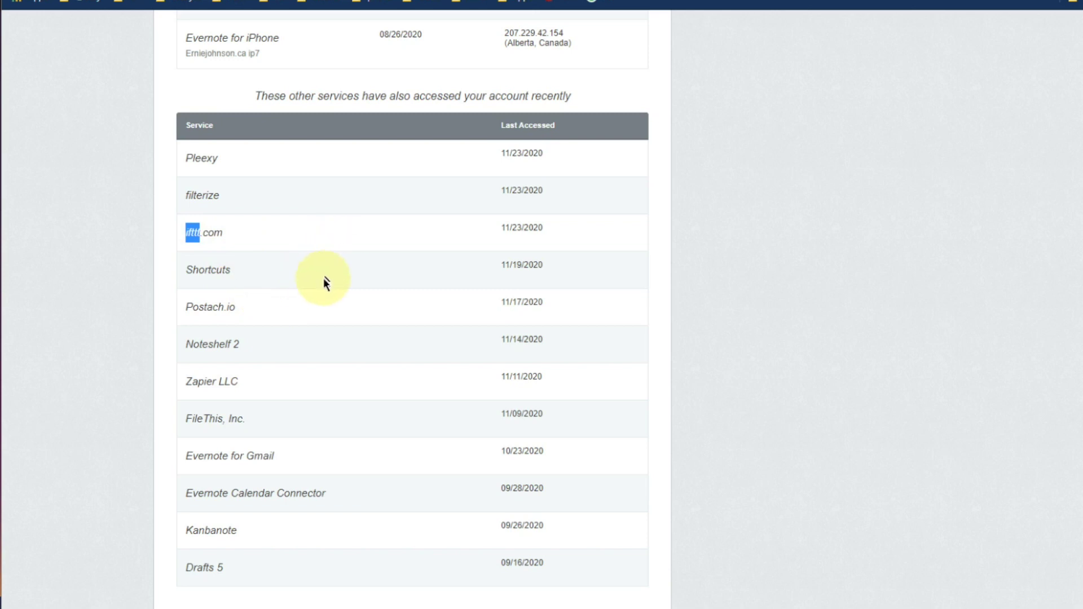
double_click(201, 265)
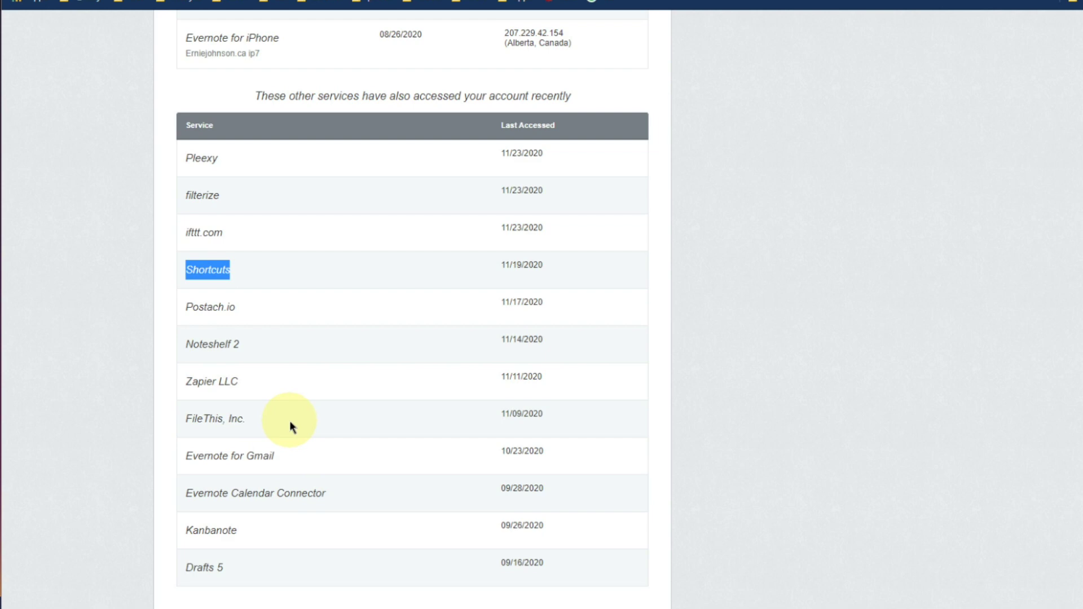
scroll(269, 456, "up", 15)
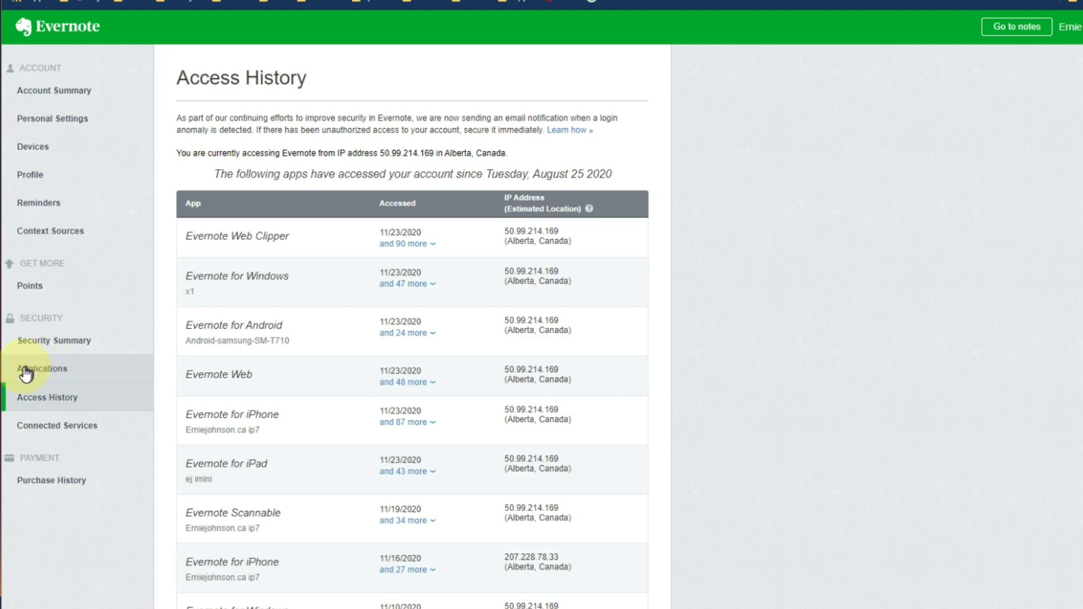
left_click(59, 375)
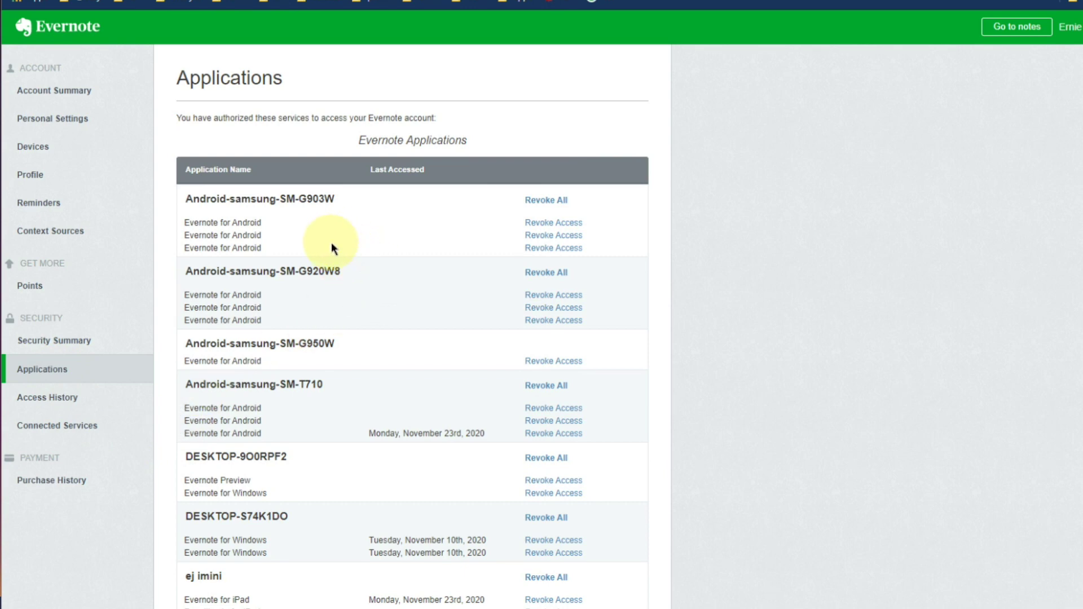
scroll(347, 260, "down", 1)
scroll(346, 260, "down", 9)
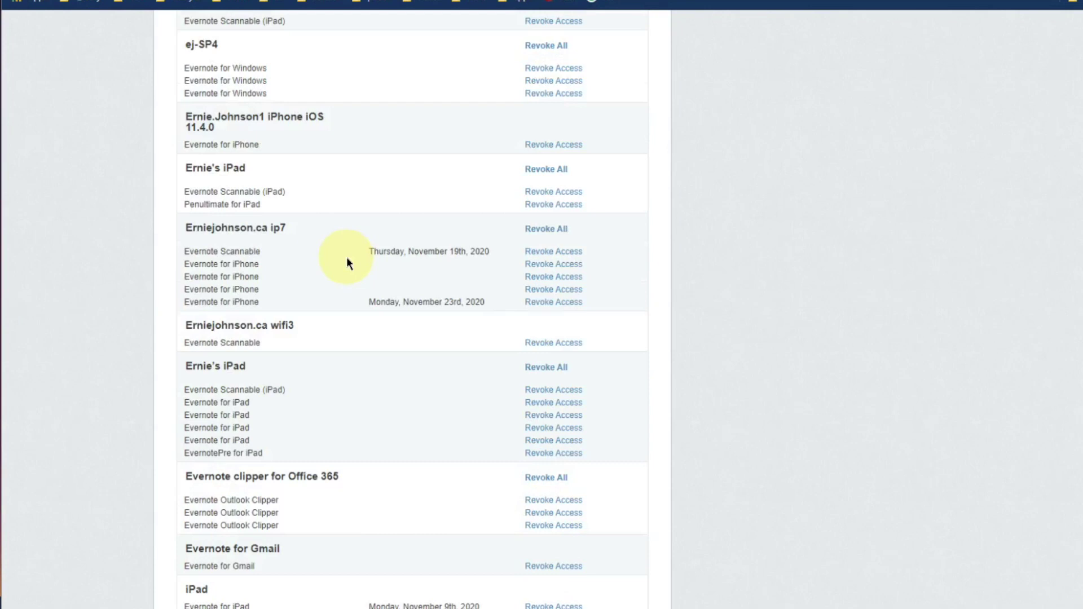
scroll(350, 418, "down", 9)
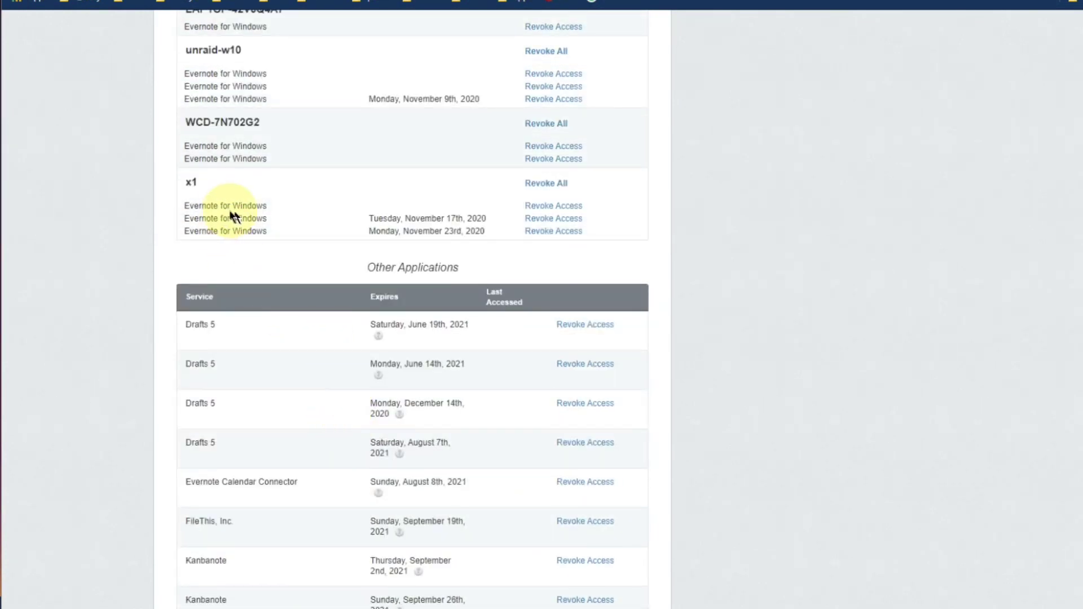
scroll(350, 248, "up", 4)
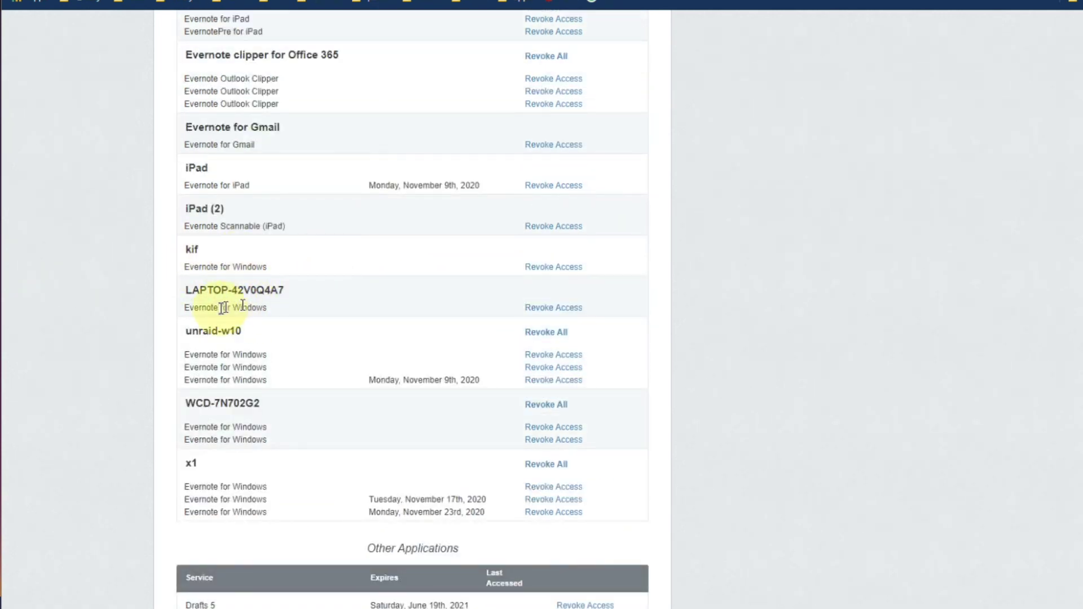
scroll(190, 330, "up", 2)
scroll(190, 329, "up", 1)
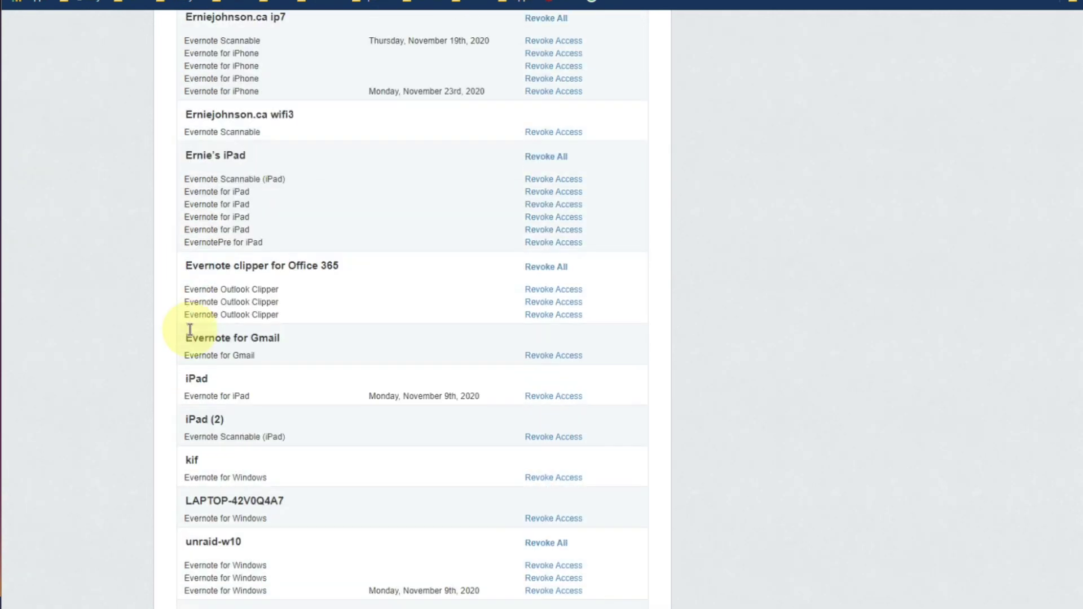
Revoke all access for Evernote clipper for Office 365 and confirm it.
left_click(536, 268)
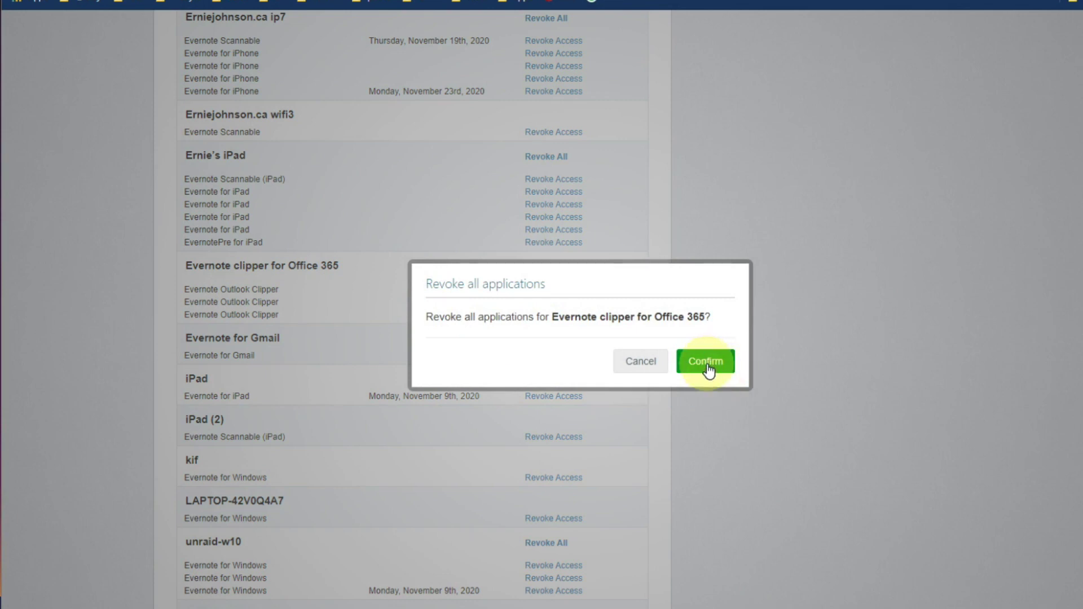
left_click(706, 364)
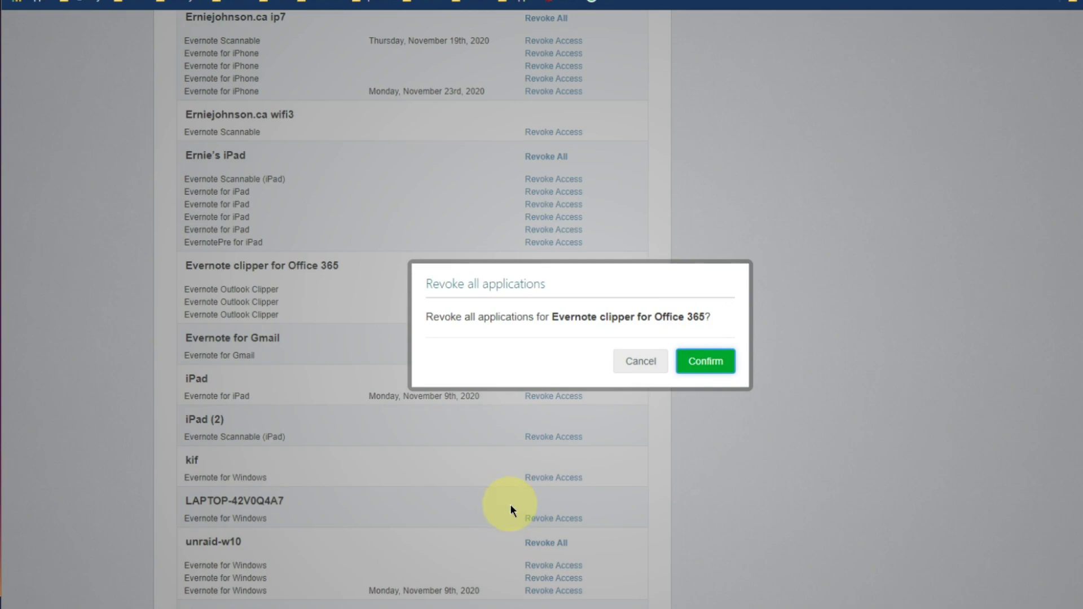
key("Return")
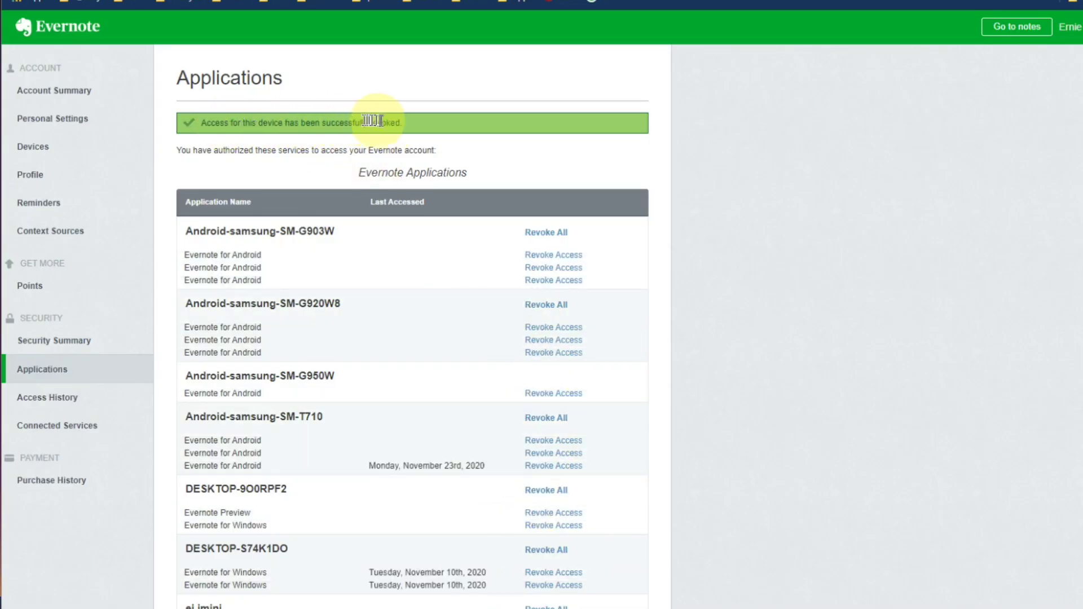
scroll(491, 261, "down", 15)
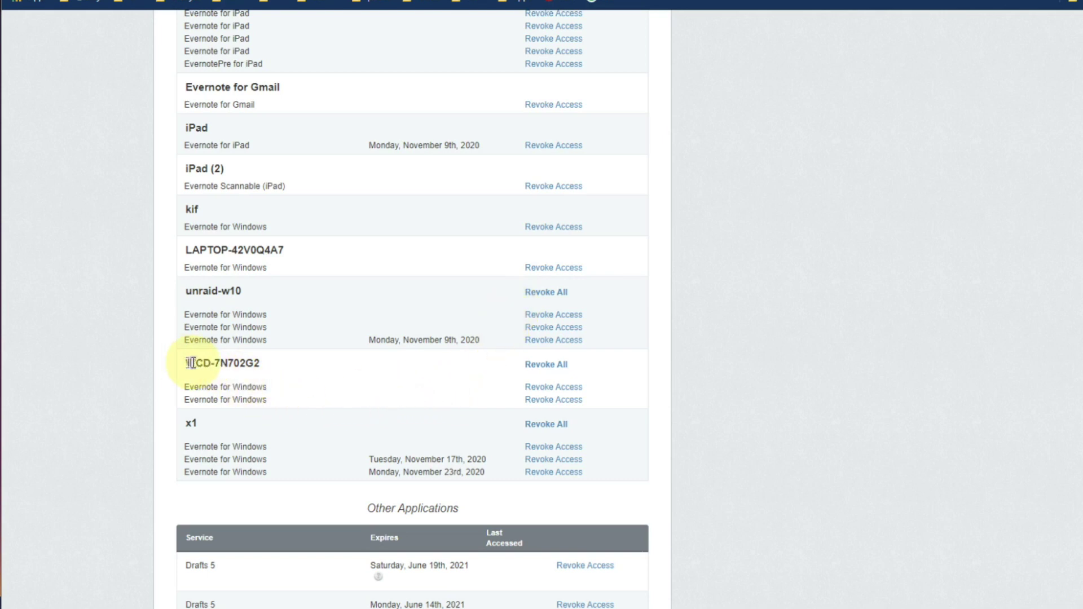
left_click_drag(192, 363, 263, 366)
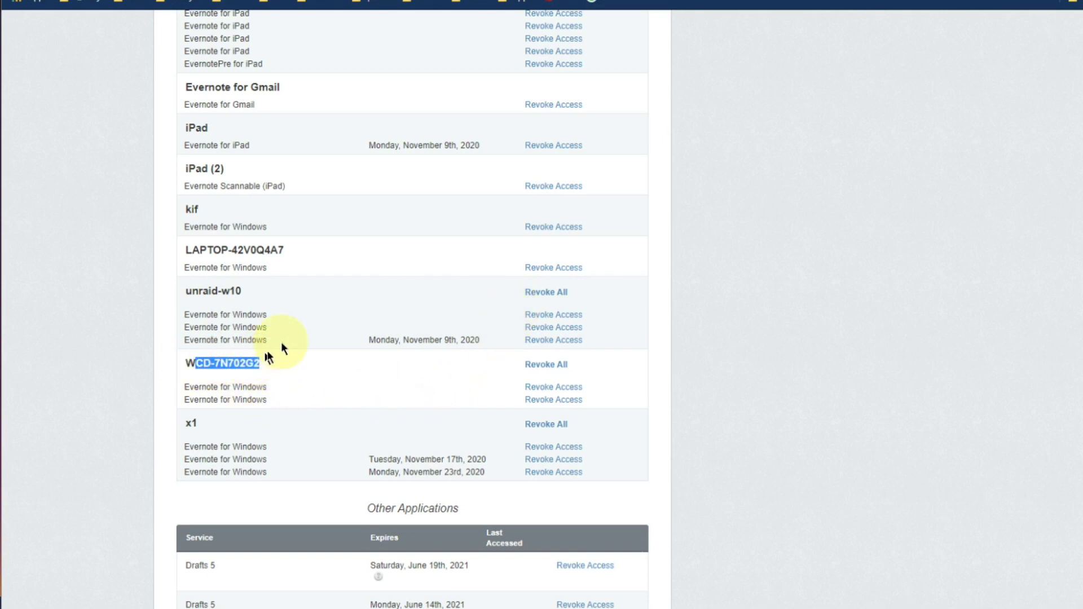
scroll(280, 349, "up", 3)
scroll(412, 407, "up", 3)
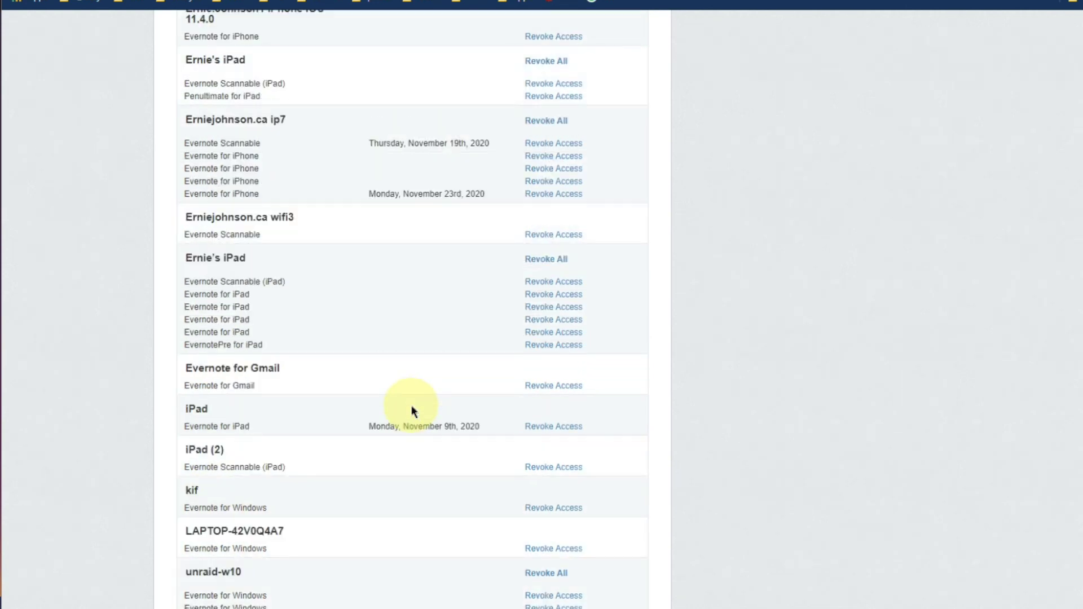
scroll(413, 406, "up", 3)
scroll(415, 406, "down", 15)
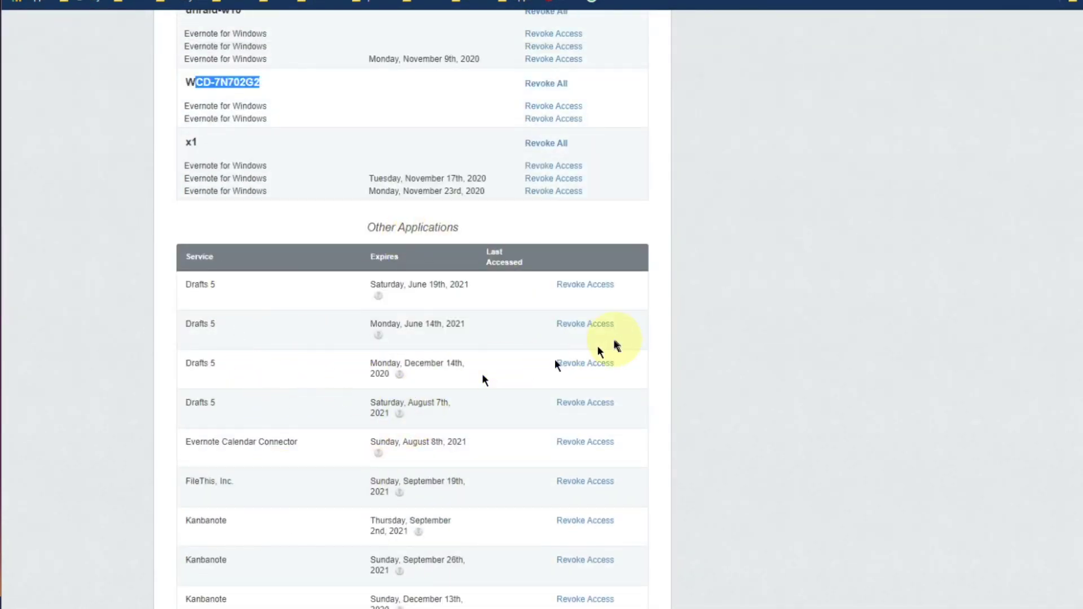
scroll(329, 262, "down", 5)
scroll(435, 282, "up", 1)
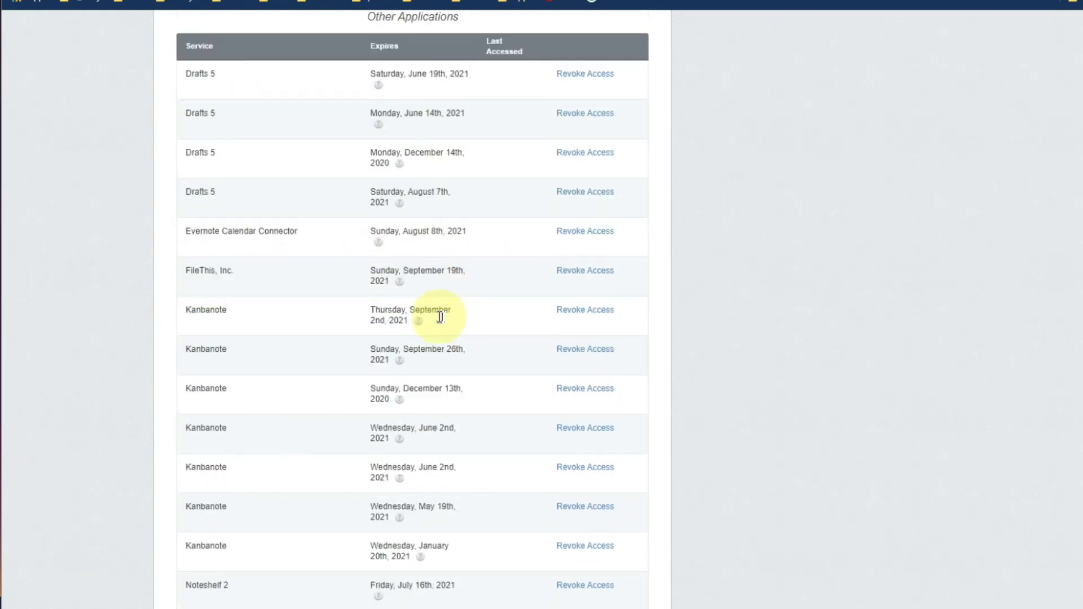
scroll(243, 372, "down", 2)
scroll(316, 452, "down", 7)
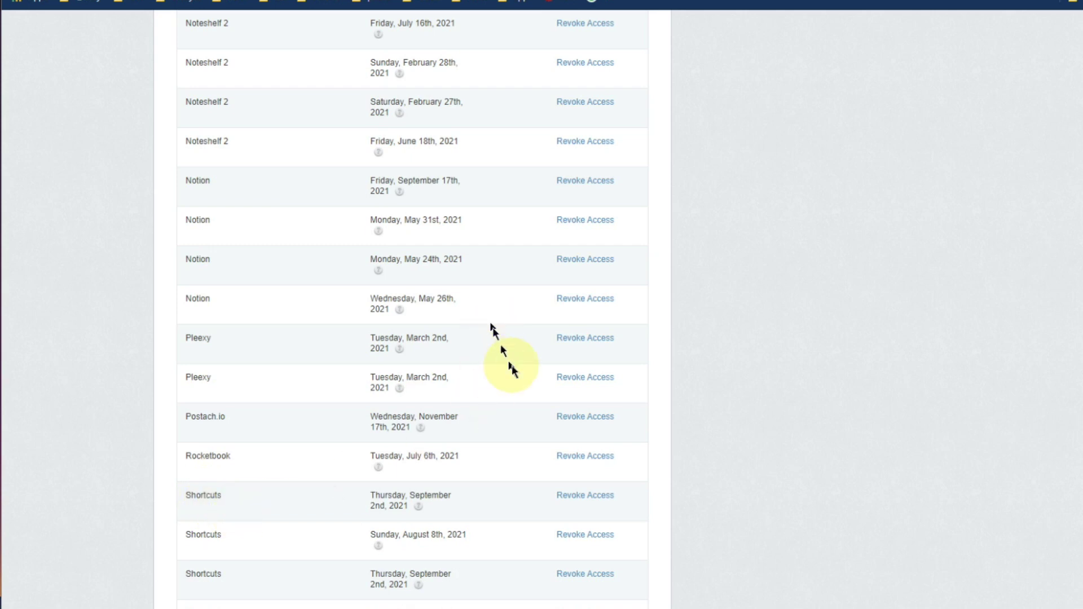
scroll(429, 375, "down", 3)
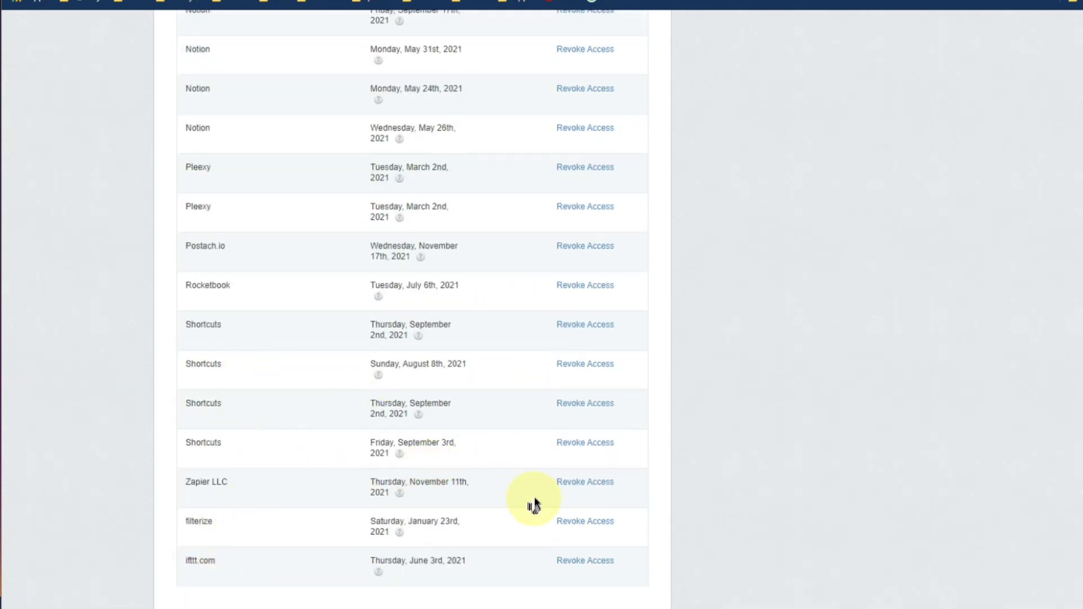
scroll(521, 494, "up", 9)
scroll(522, 492, "up", 3)
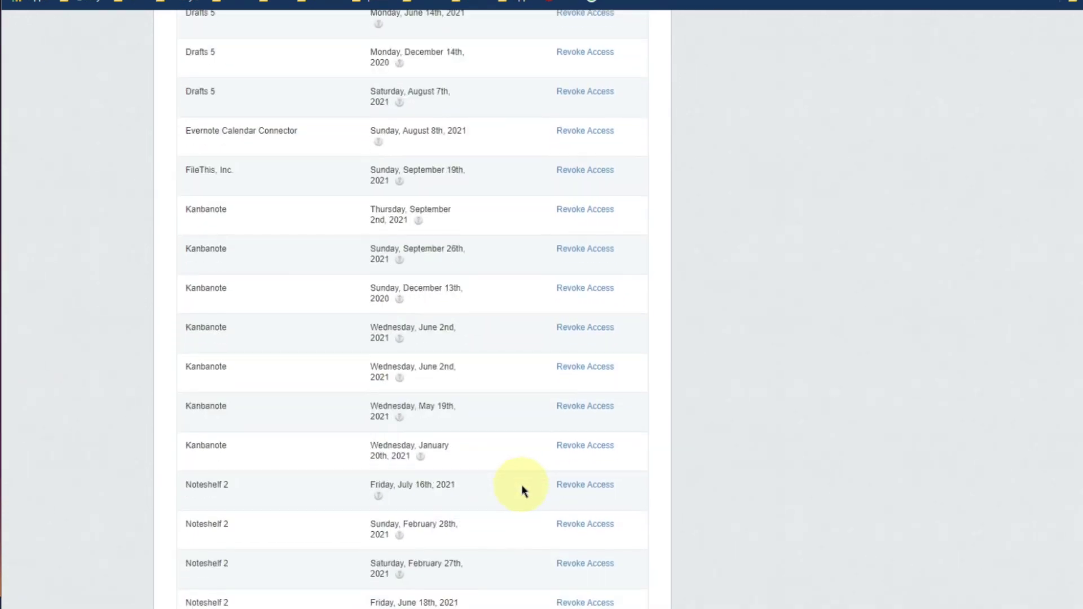
scroll(477, 254, "up", 4)
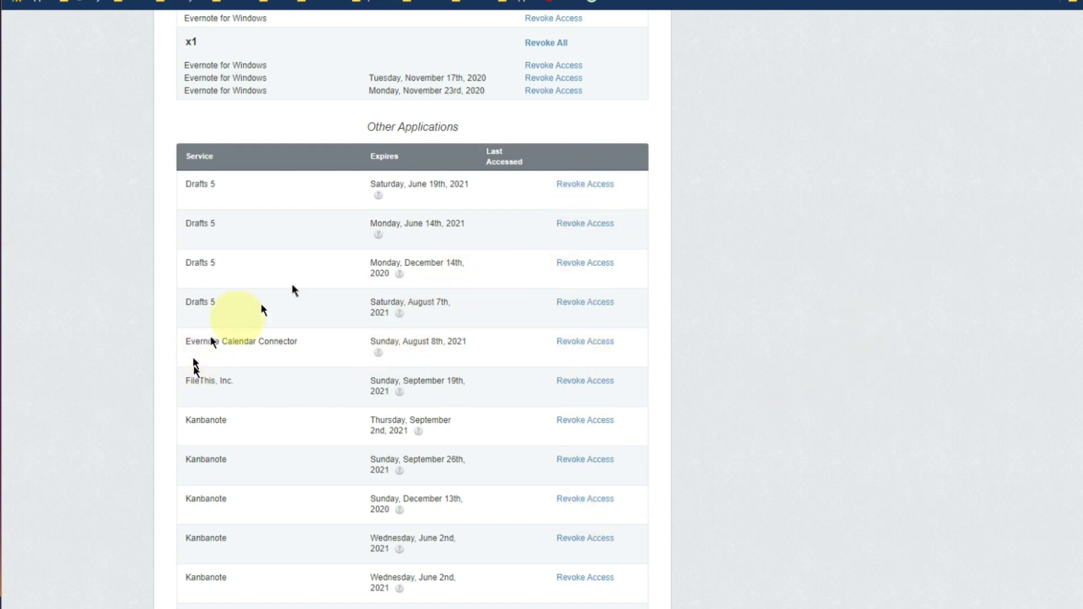
scroll(381, 242, "up", 5)
scroll(379, 242, "up", 10)
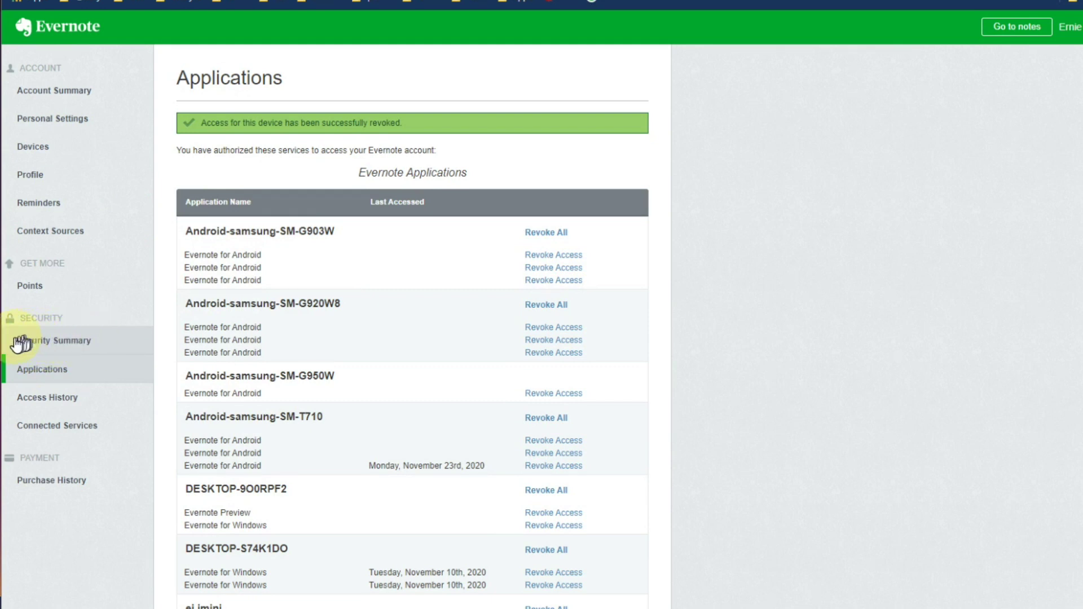
Open the Security Summary showing two-step verification enabled via Google Authenticator.
left_click(56, 345)
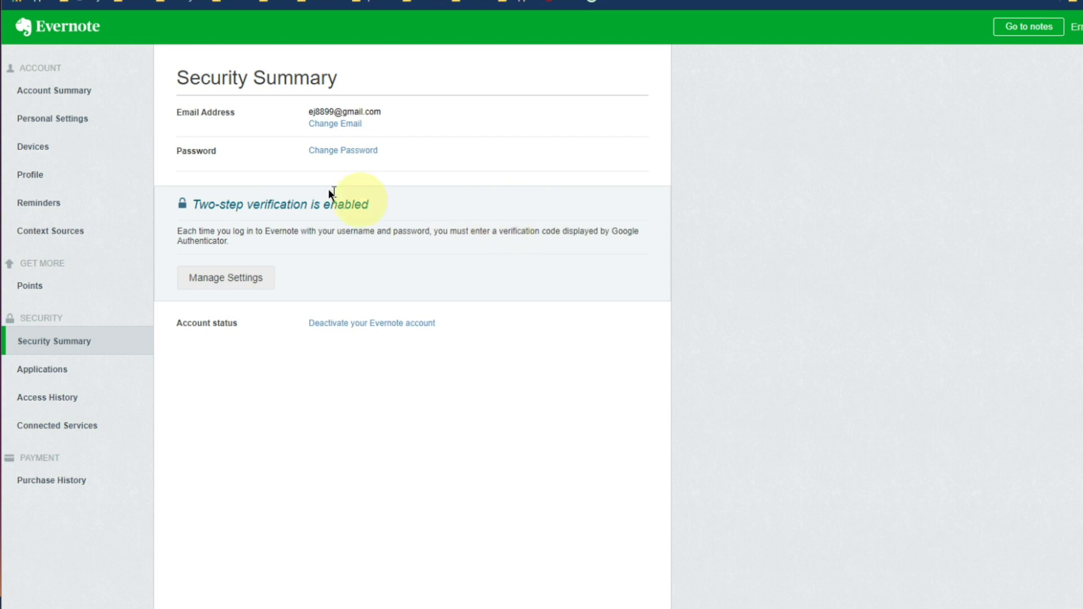
left_click(339, 152)
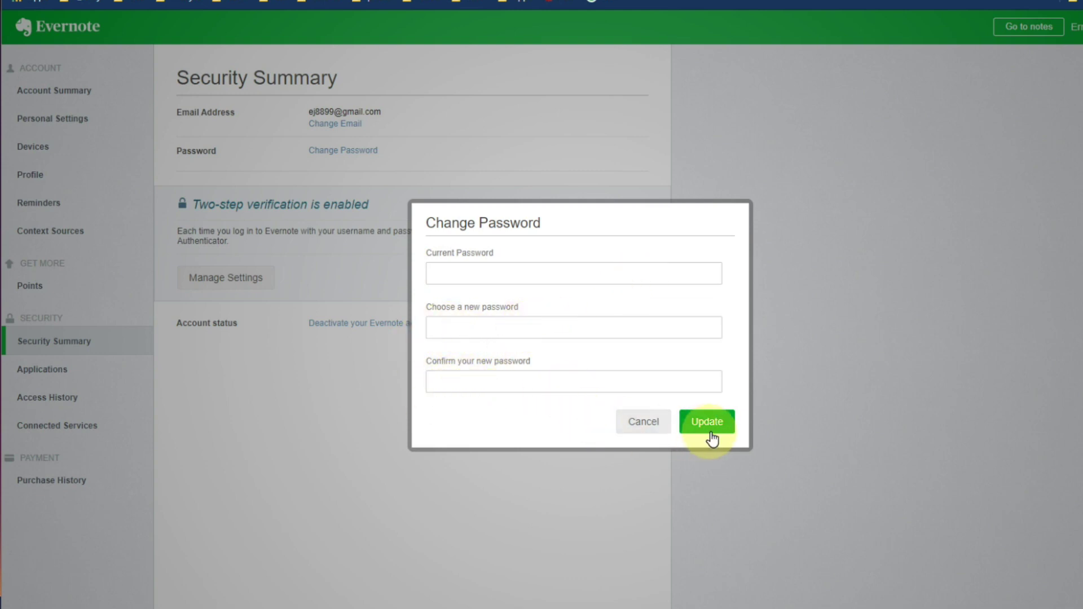
left_click(646, 424)
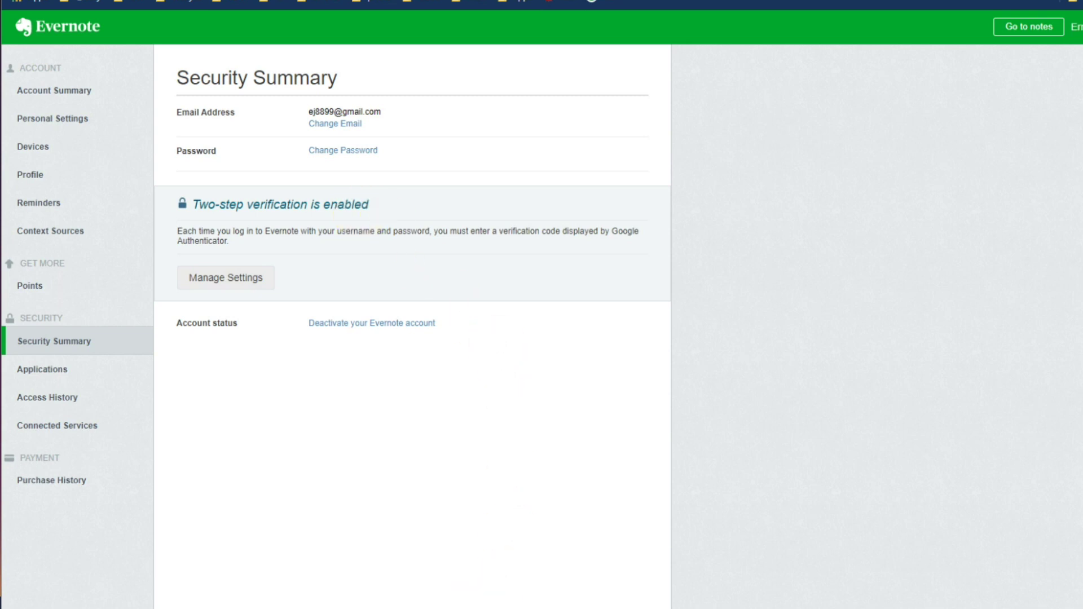
key("alt+Tab")
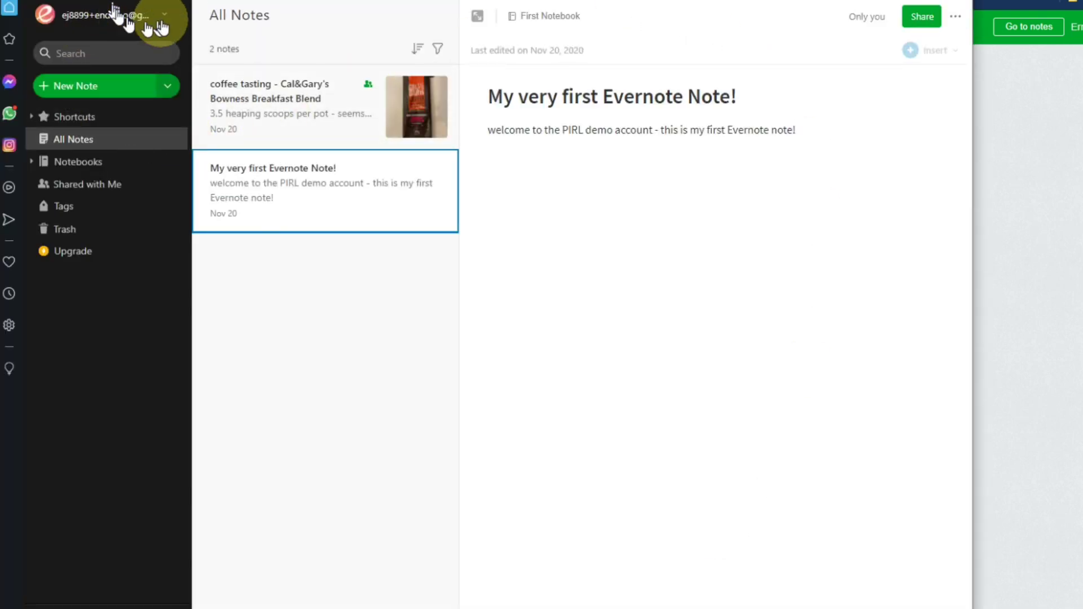
left_click(150, 18)
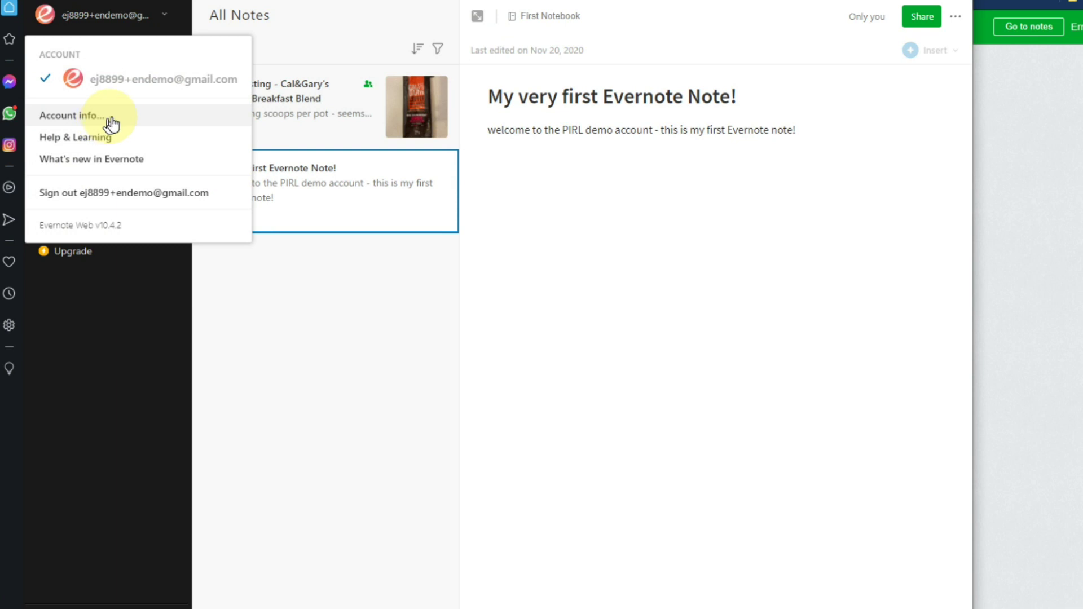
left_click(94, 119)
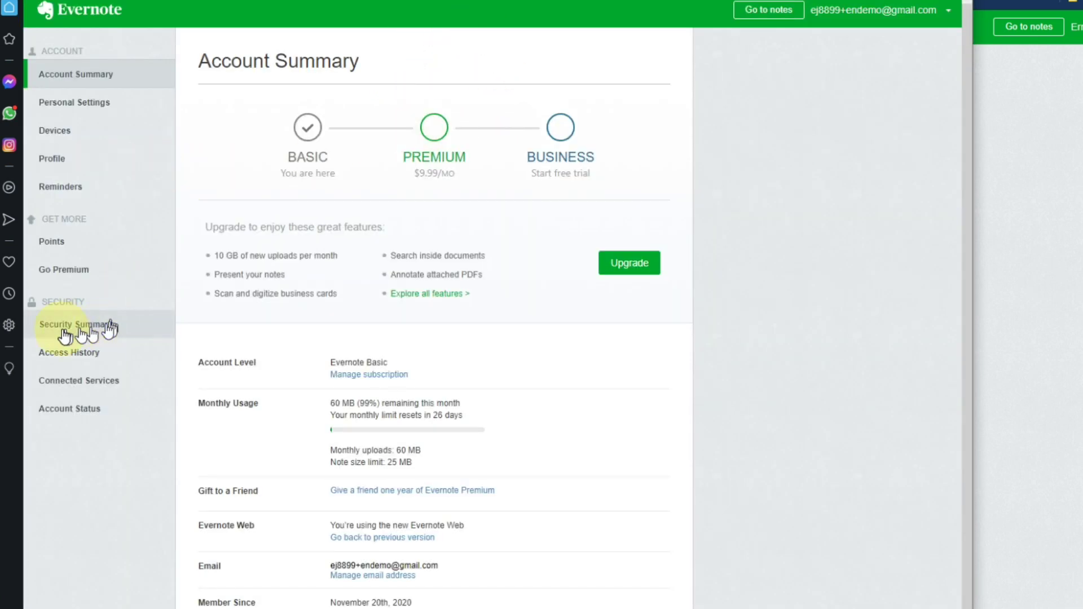
left_click(60, 326)
left_click(555, 196)
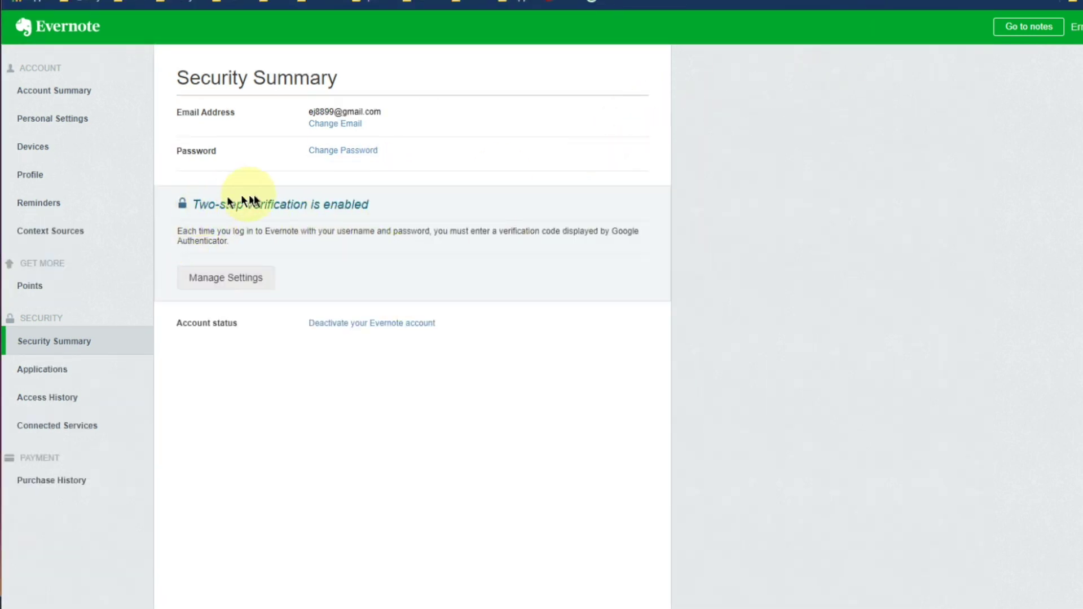
Expand the two-step verification settings and display the Backup Codes dialog.
left_click(236, 279)
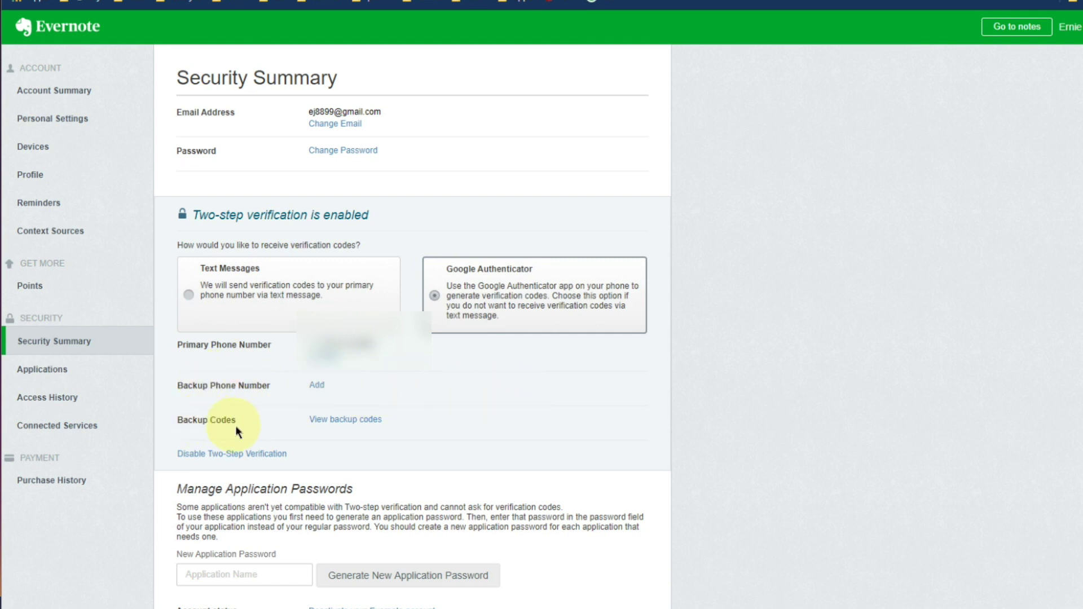
left_click_drag(179, 420, 403, 424)
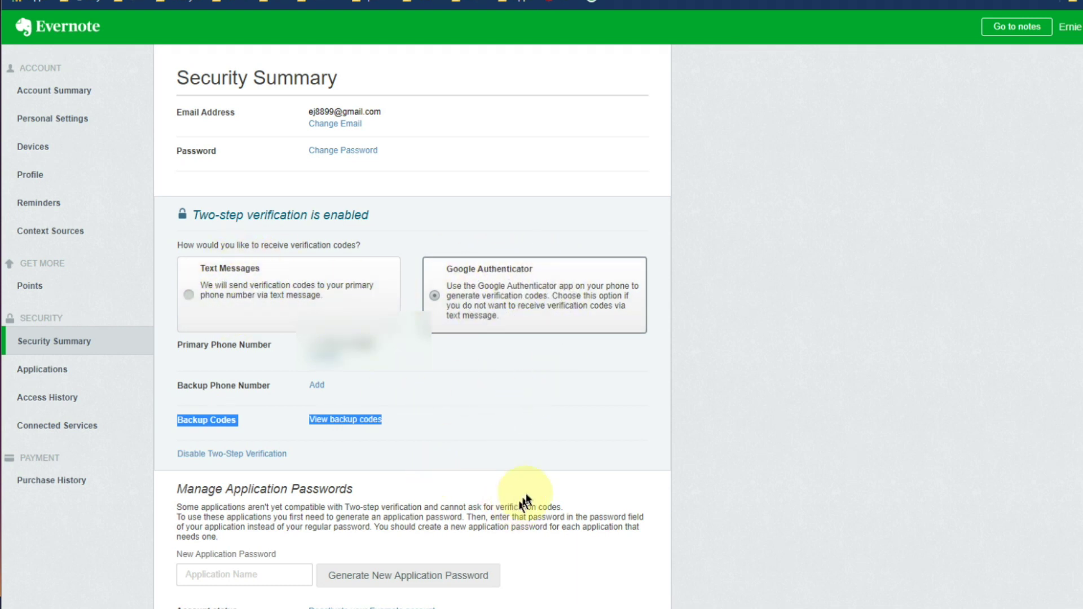
left_click(366, 422)
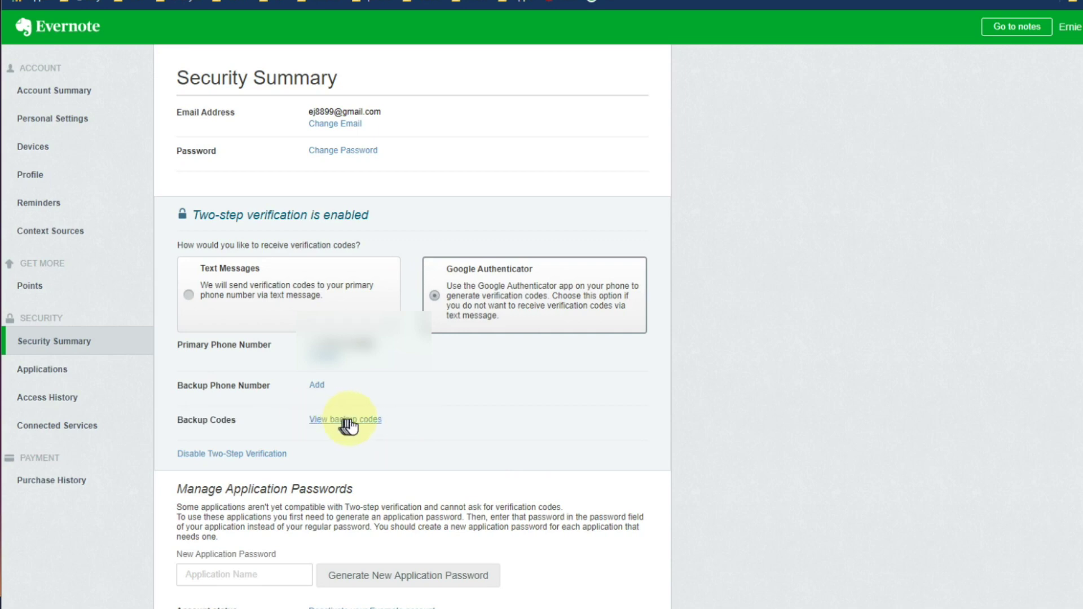
left_click(350, 421)
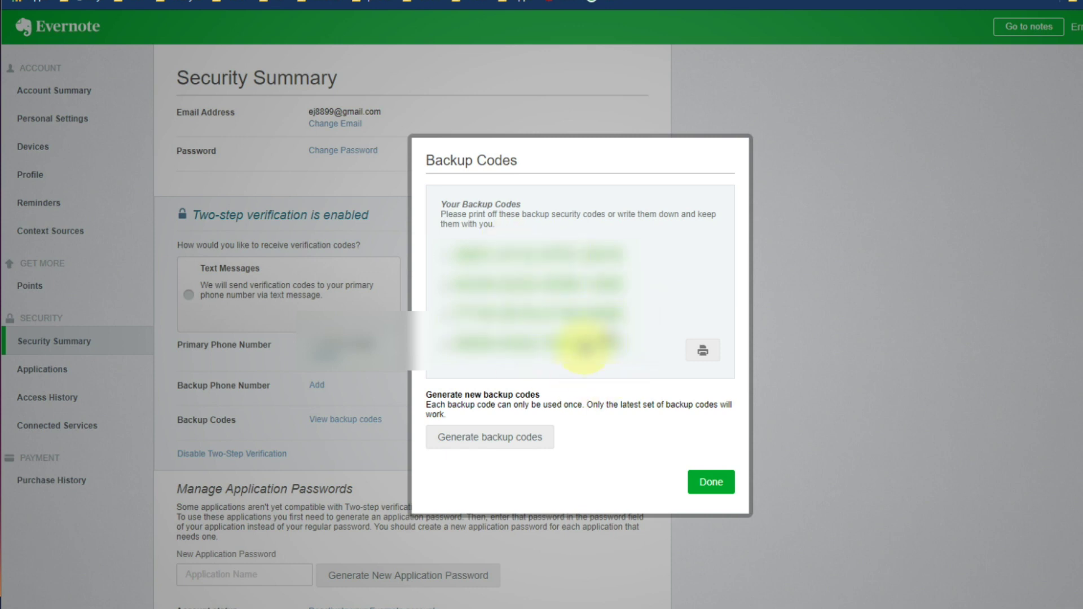
Close the Backup Codes dialog with Done, returning to the Security Summary.
left_click(712, 484)
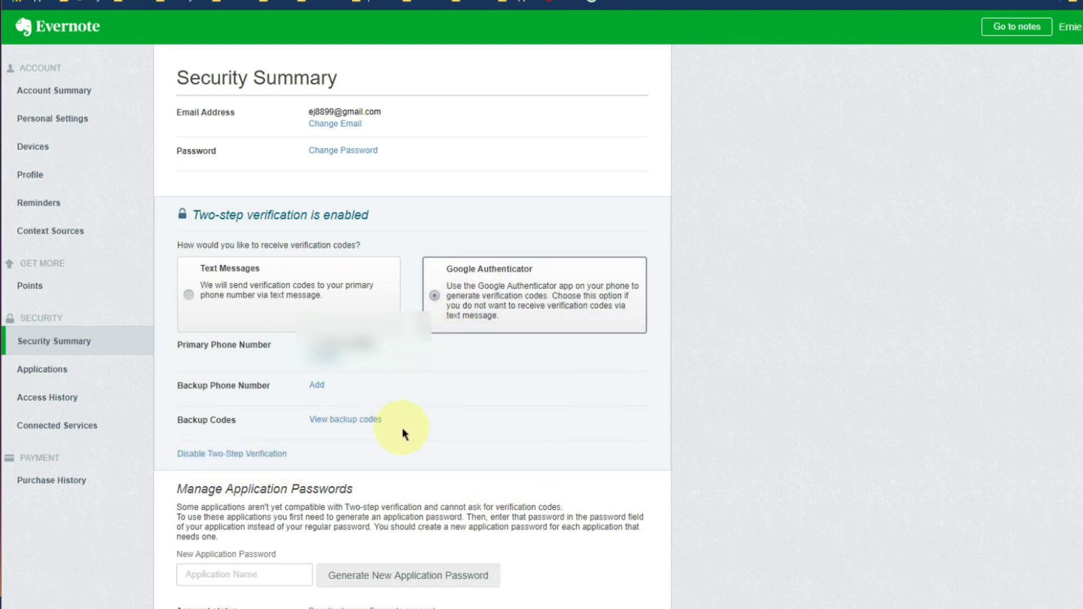
scroll(608, 364, "down", 1)
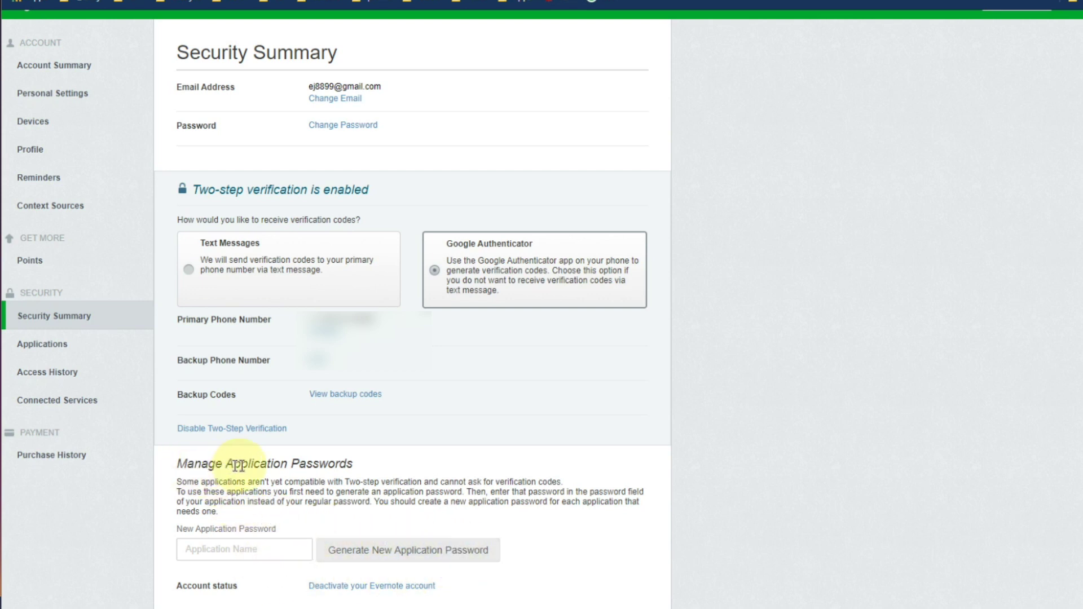
Switch to the demo account's Security Summary, where two-step verification is not enabled.
left_click_drag(239, 466, 367, 465)
left_click(379, 463)
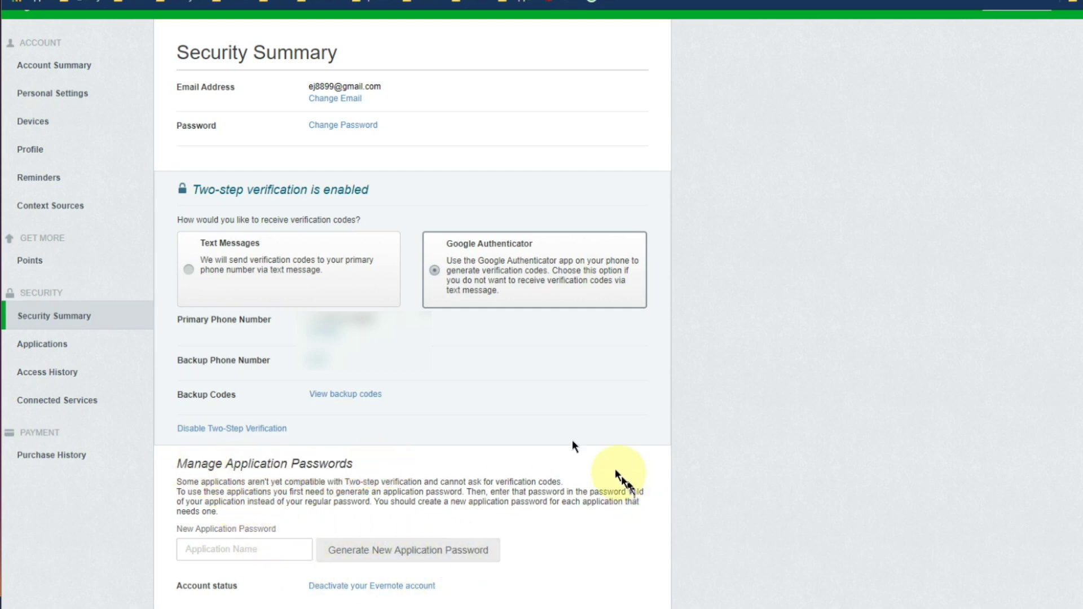
scroll(572, 446, "up", 1)
left_click(51, 341)
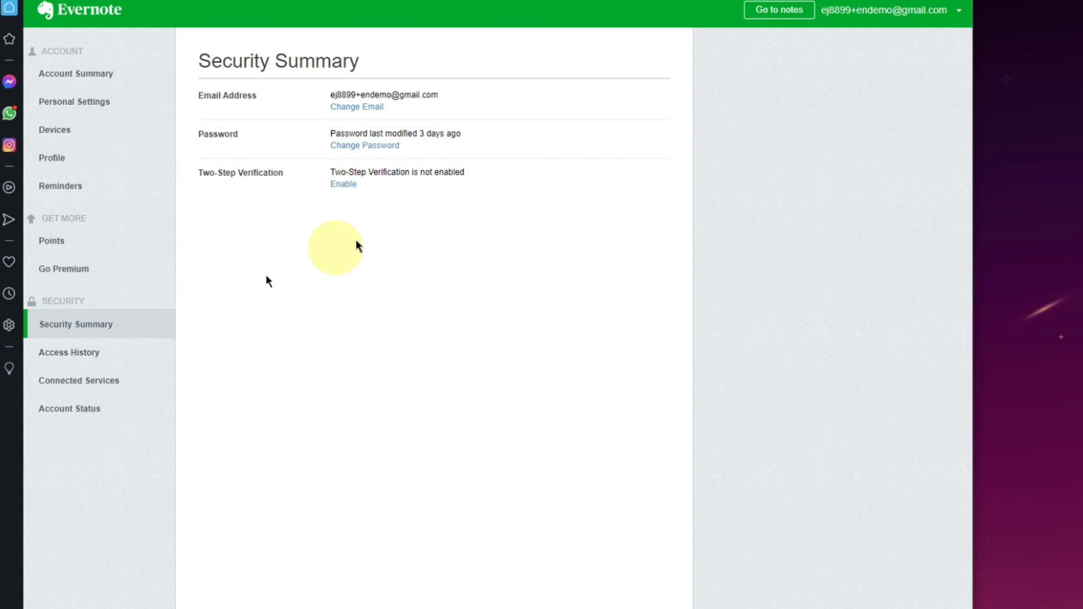
Enable two-step verification and continue past the intro and 'Important things to remember' warning.
left_click(343, 185)
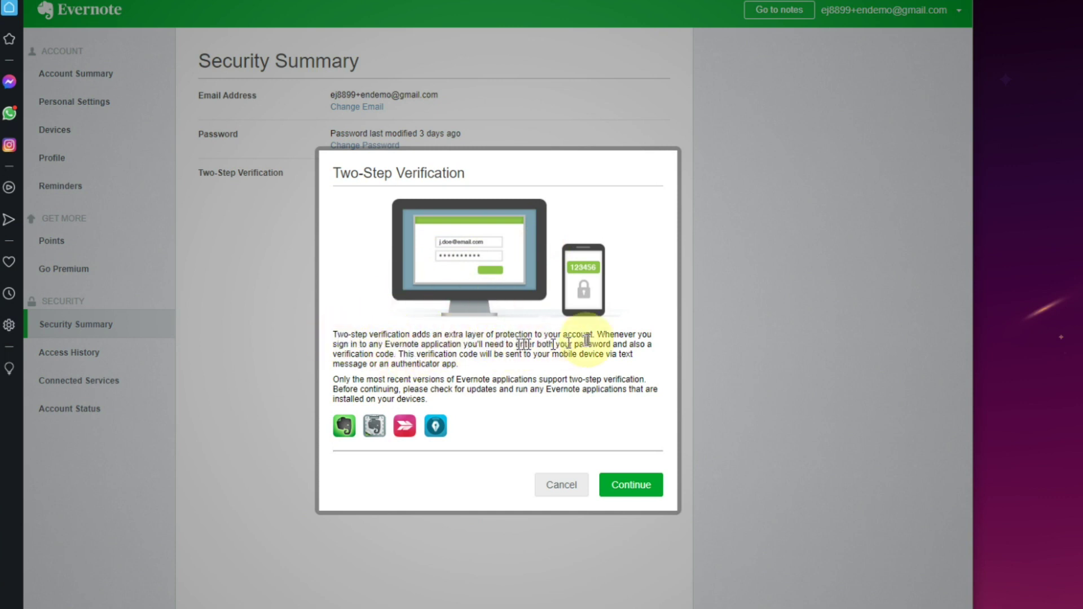
left_click(642, 490)
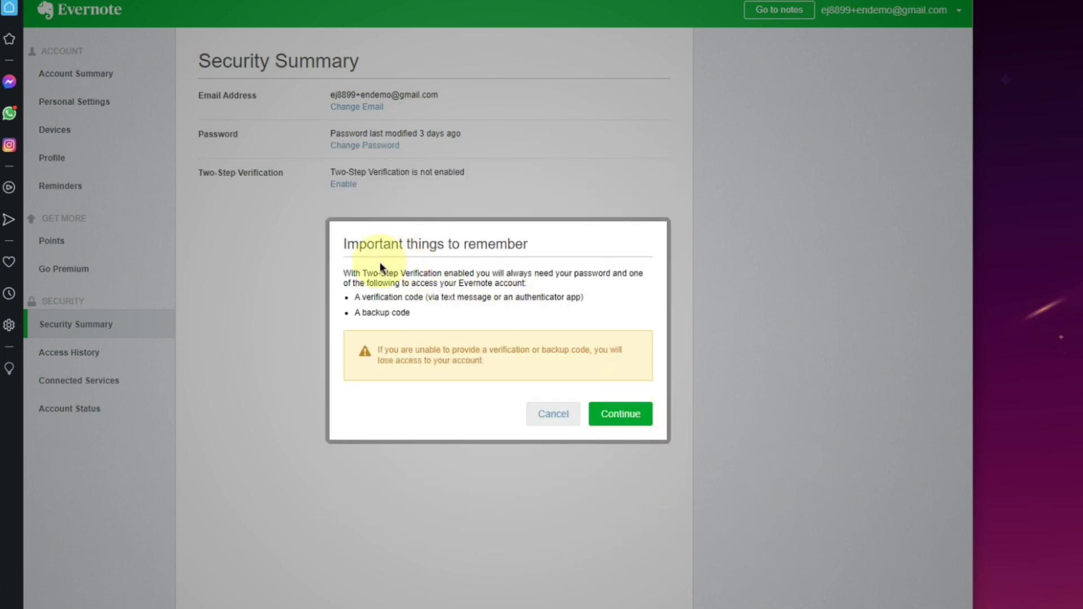
left_click_drag(369, 297, 578, 300)
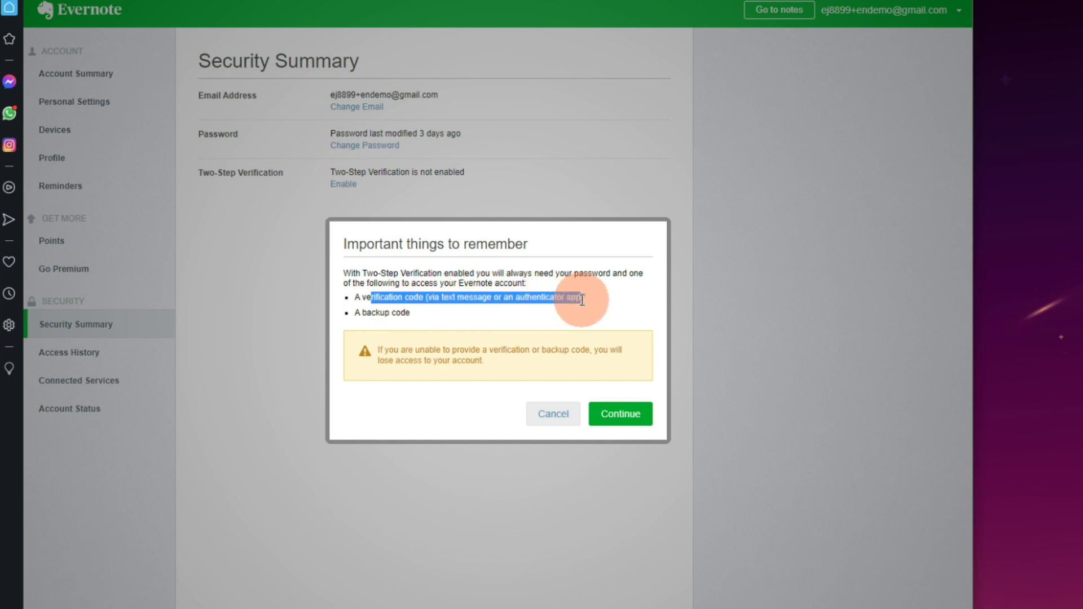
left_click_drag(582, 300, 584, 298)
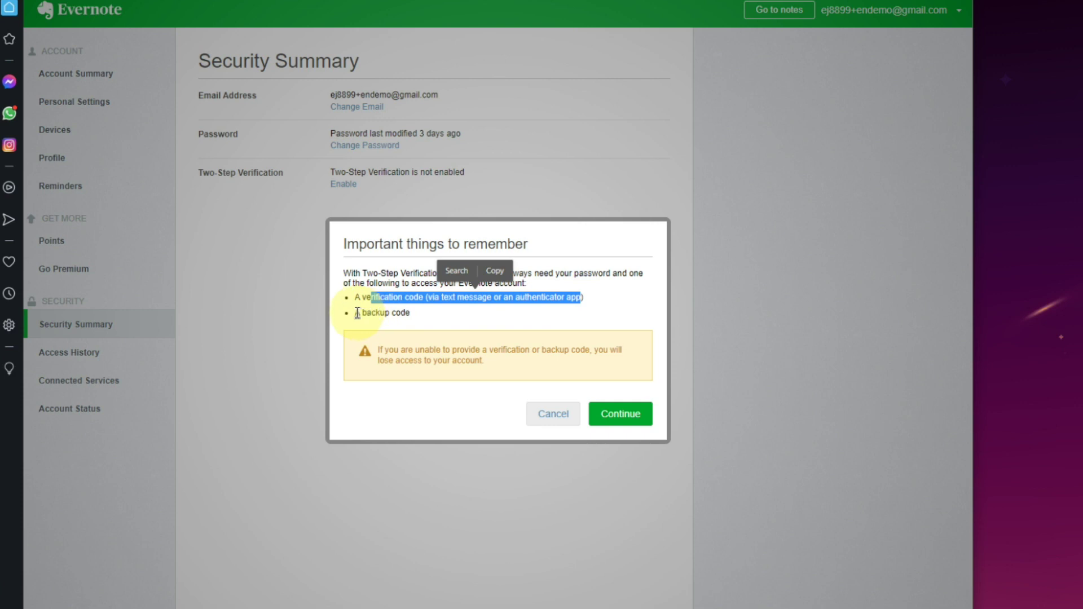
left_click_drag(357, 314, 412, 313)
left_click(467, 293)
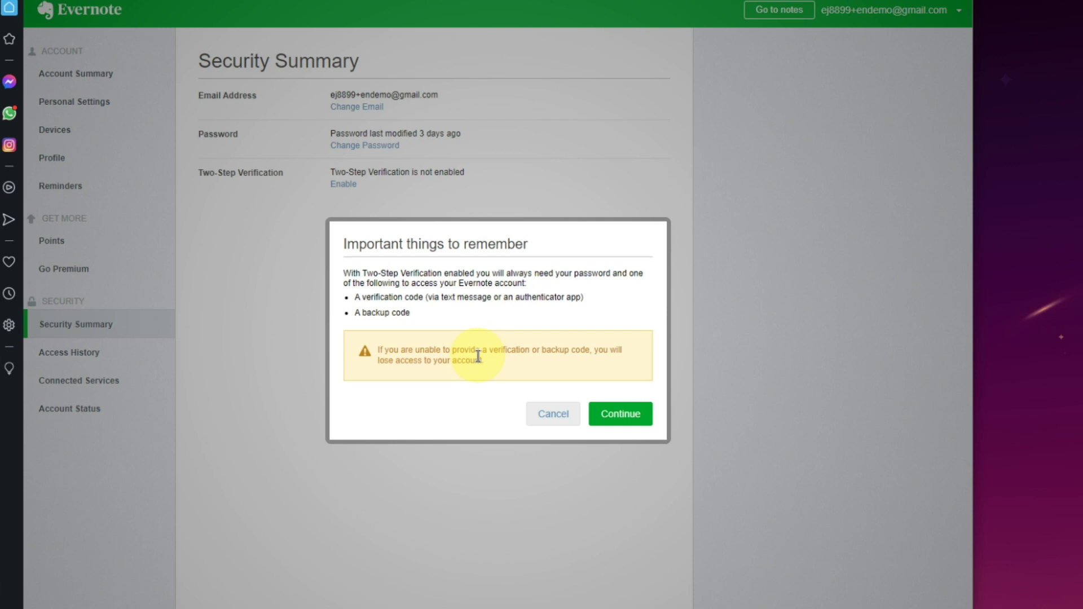
left_click(627, 418)
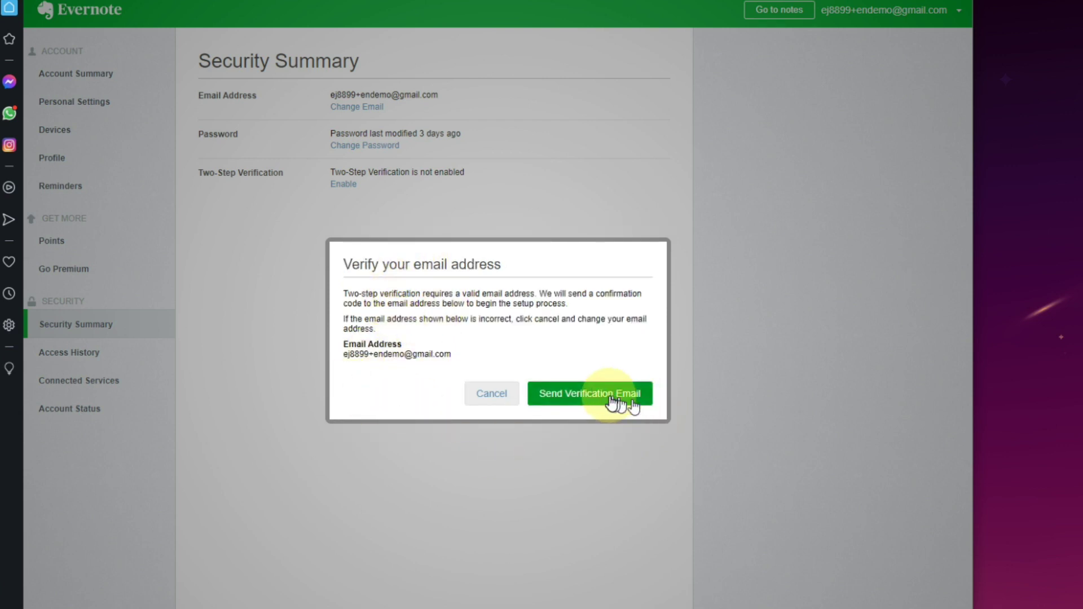
Send the verification email and submit the emailed confirmation code.
left_click(590, 394)
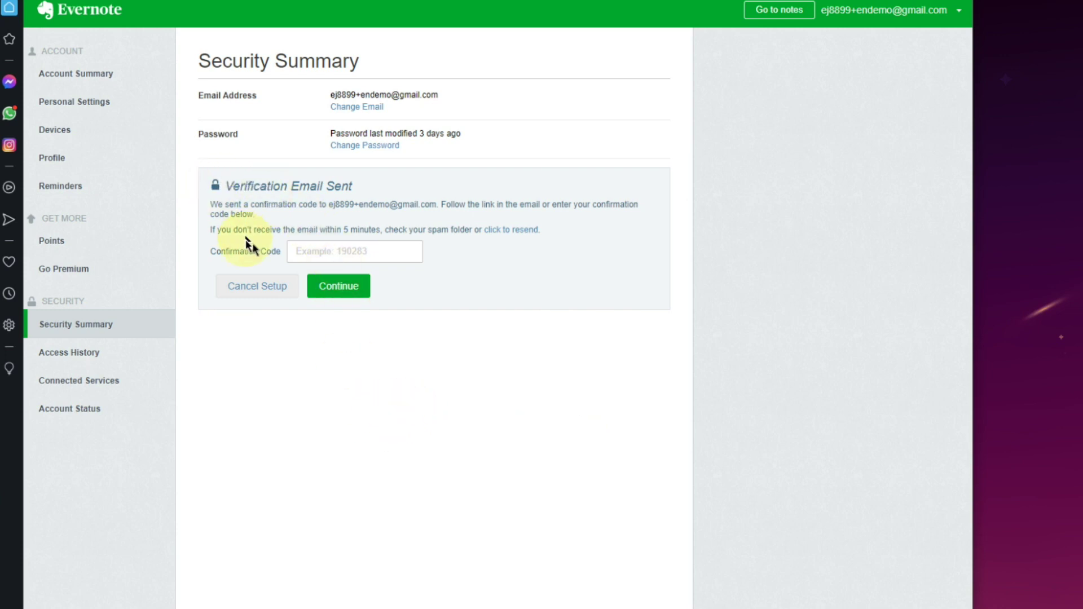
left_click(301, 251)
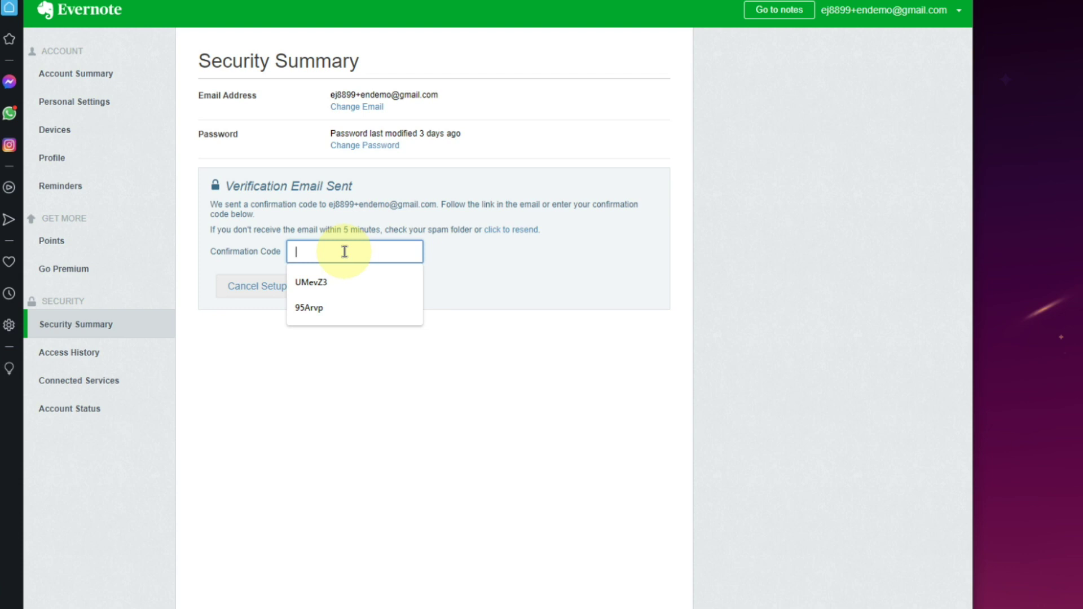
key("ctrl+v")
left_click(342, 286)
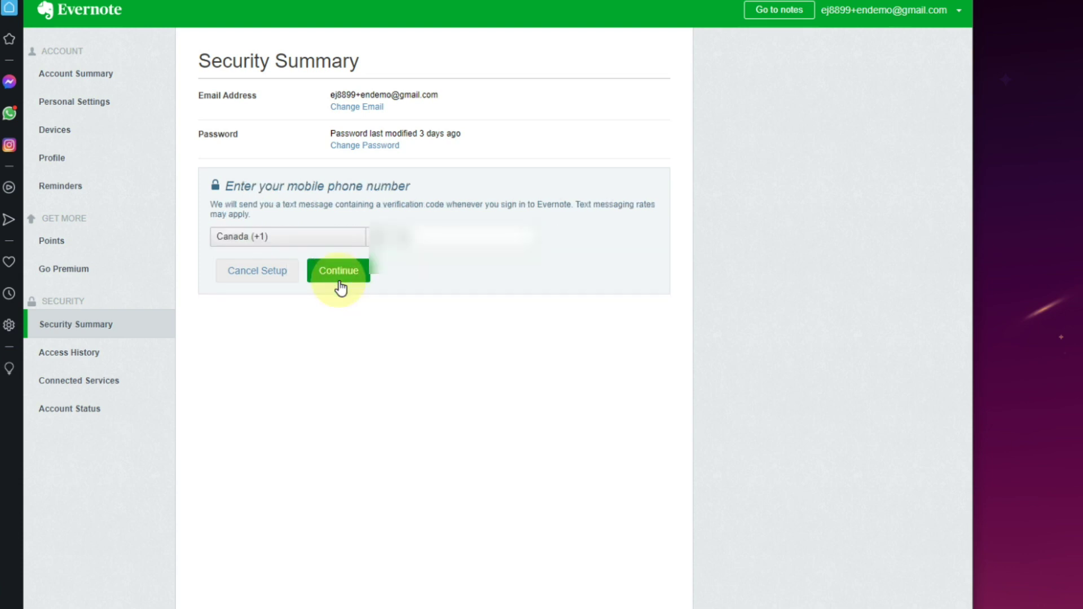
Enter the saved mobile number and submit the six-digit text-message code.
left_click(440, 237)
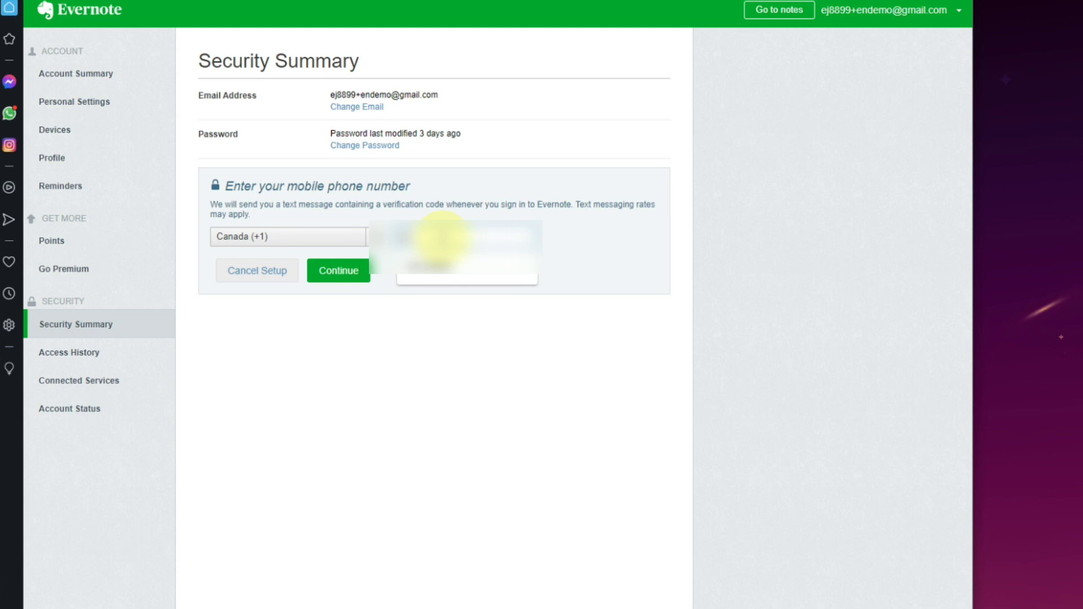
key("Down")
key("Return")
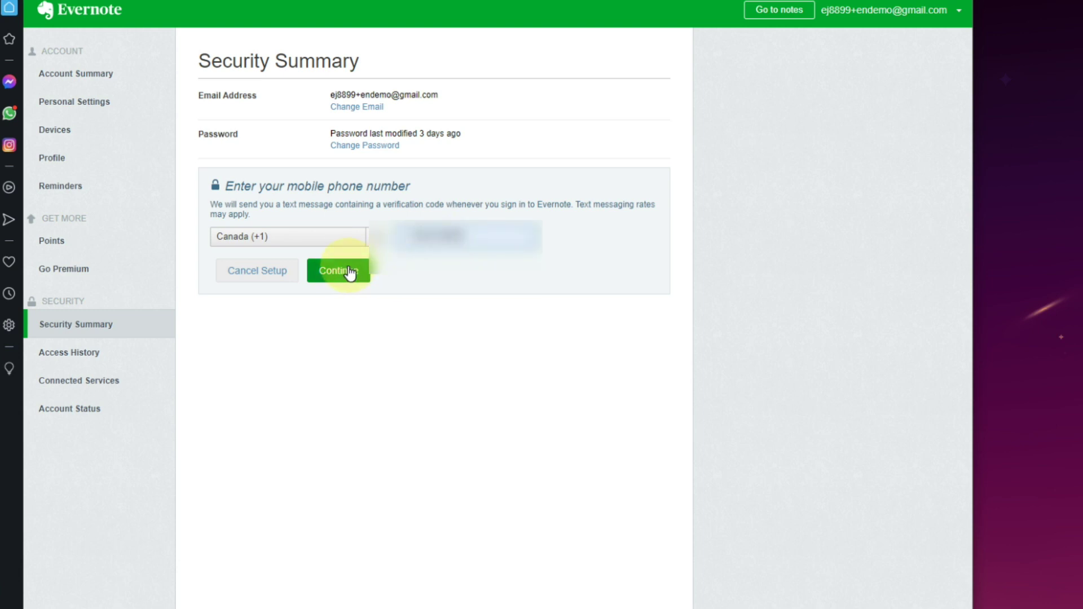
left_click(349, 273)
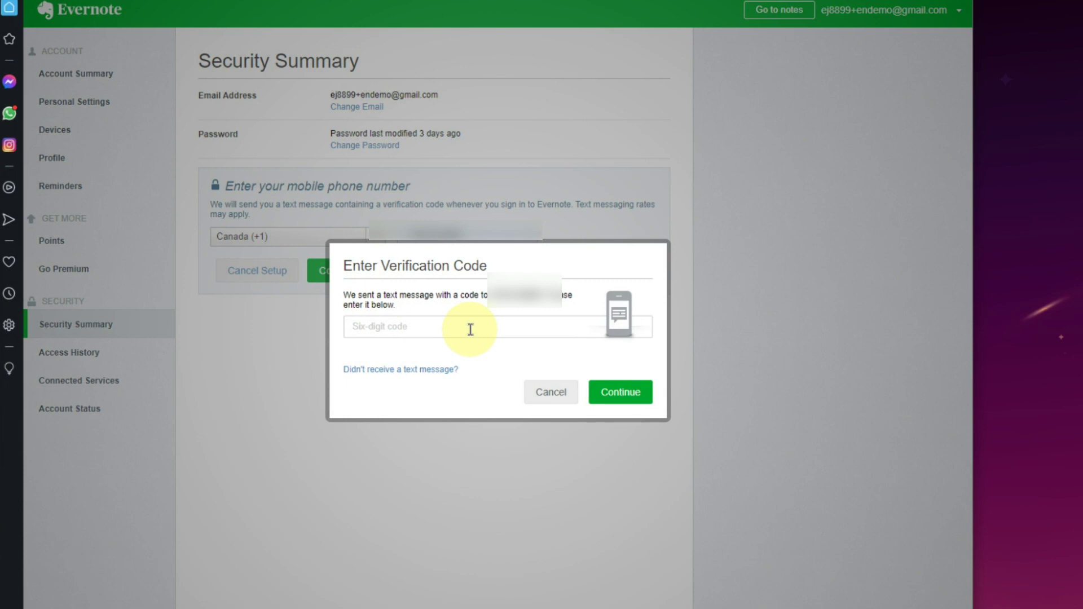
left_click(471, 330)
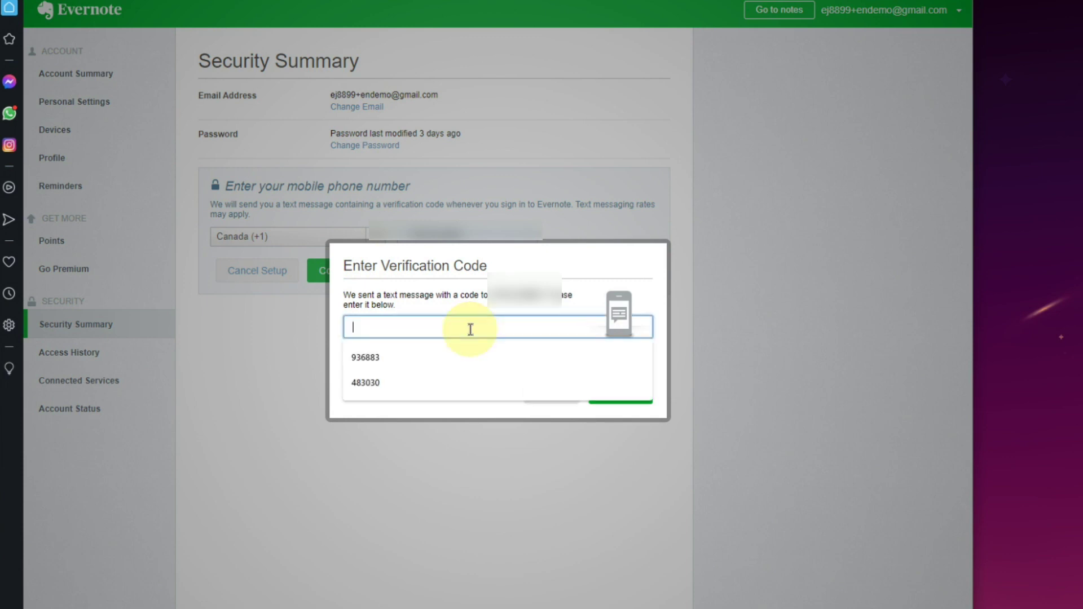
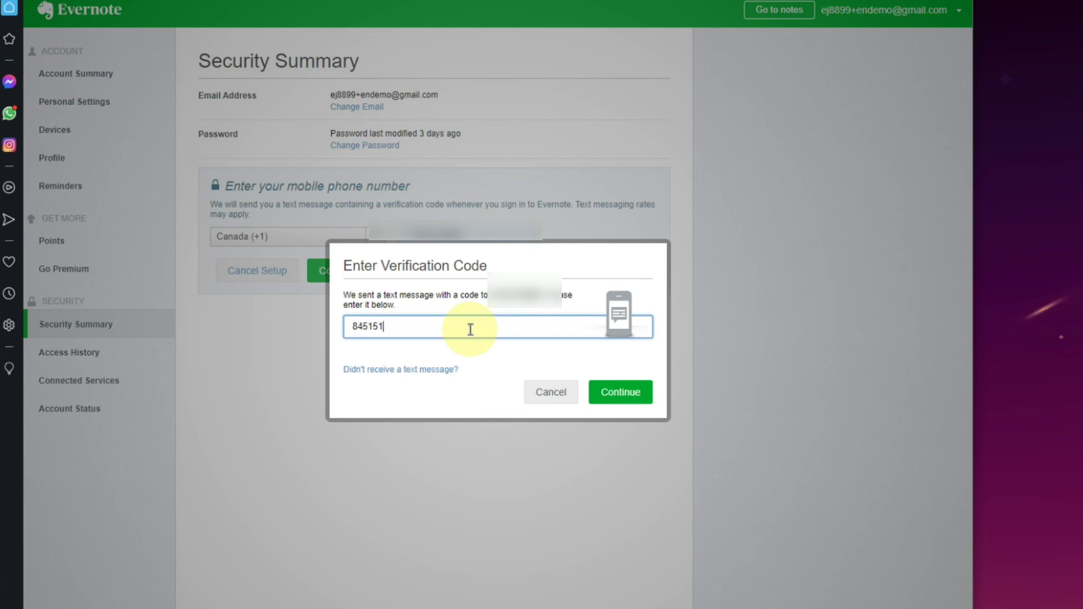
left_click(629, 394)
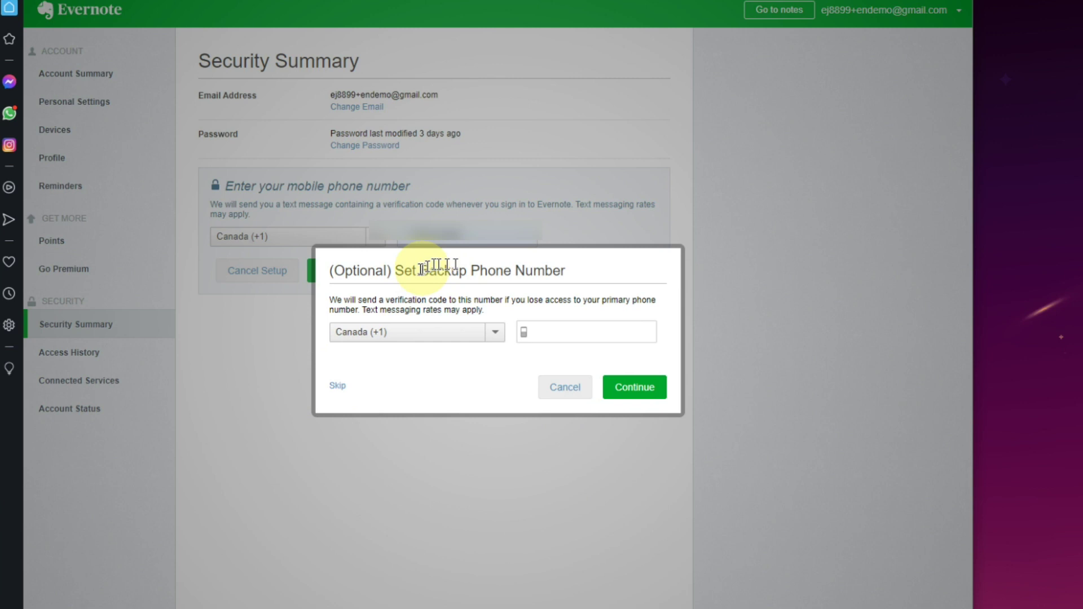
Skip the backup phone, view the iOS Google Authenticator QR code, then cancel setup.
left_click(338, 387)
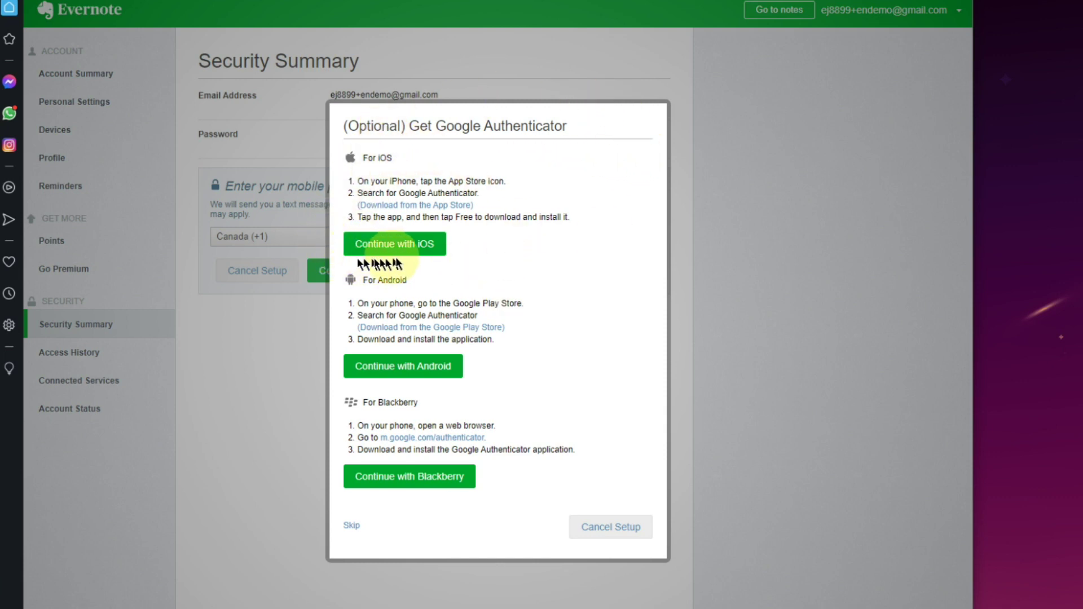
left_click(423, 244)
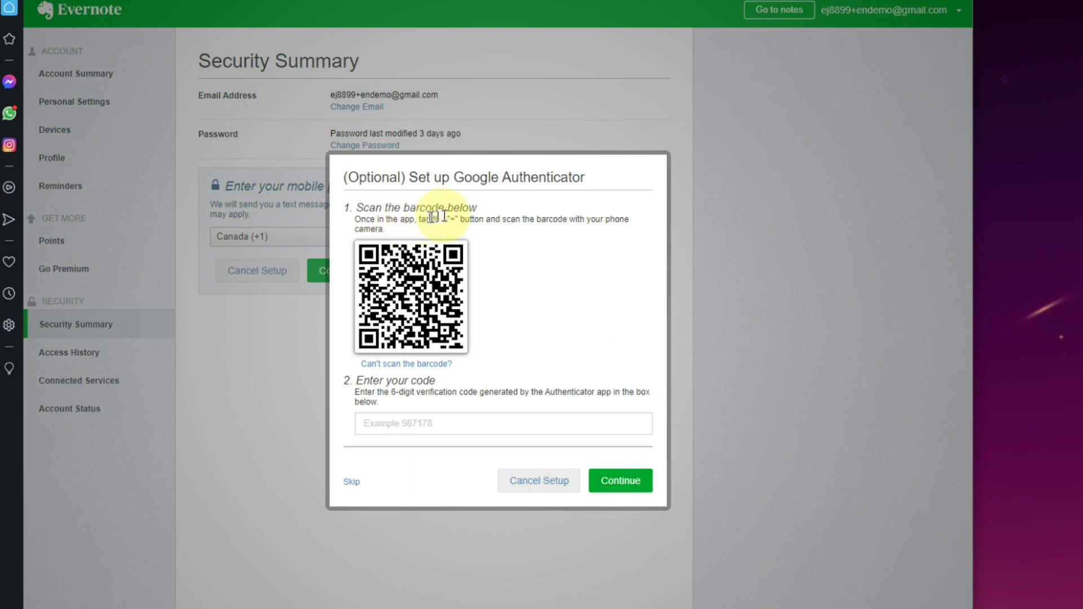
left_click_drag(448, 219, 485, 218)
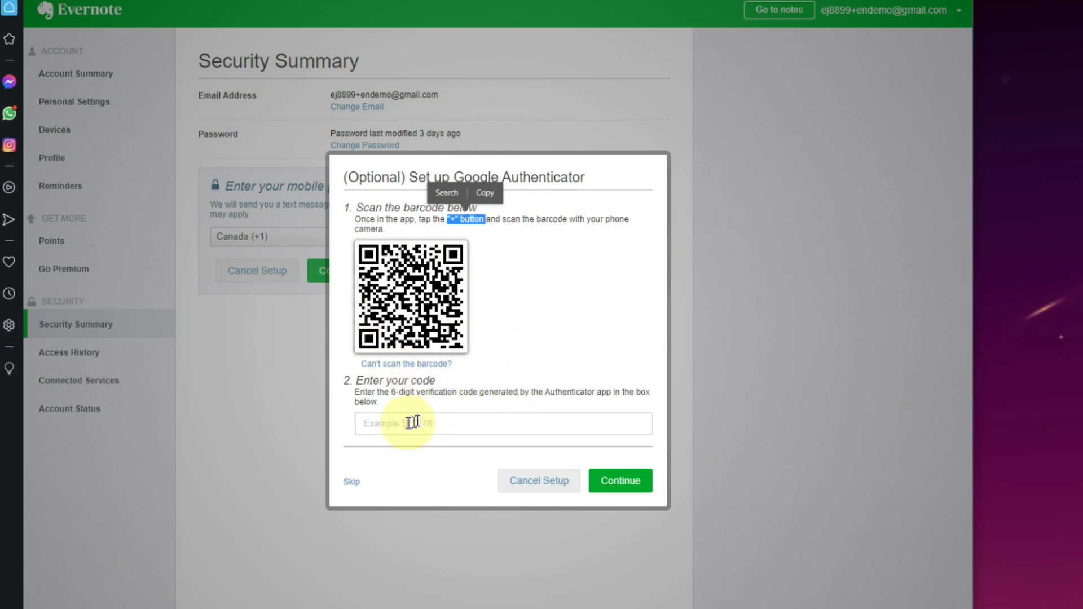
left_click(386, 425)
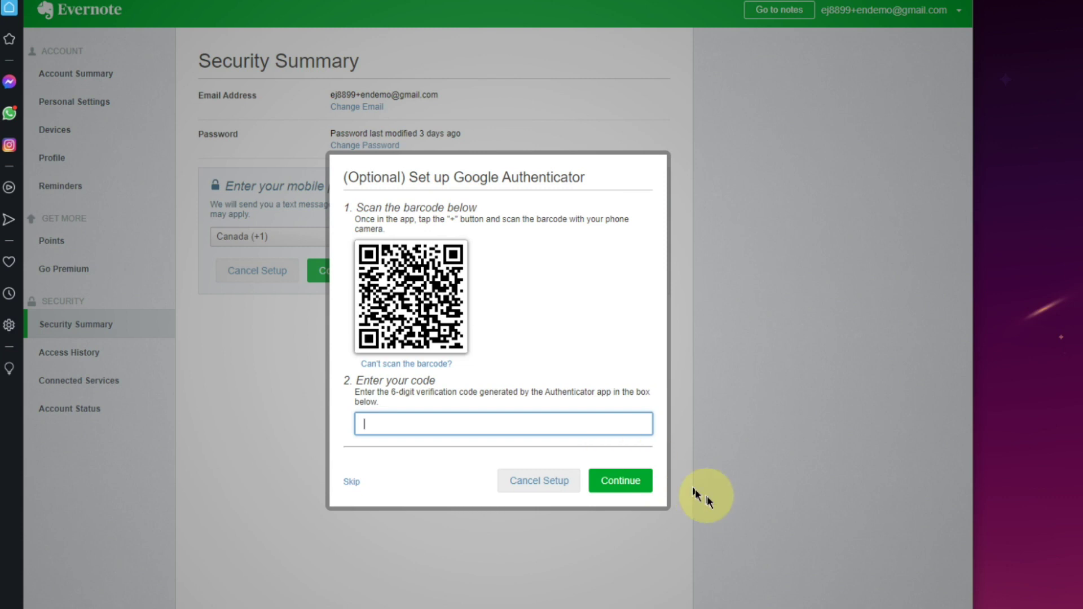
left_click(539, 481)
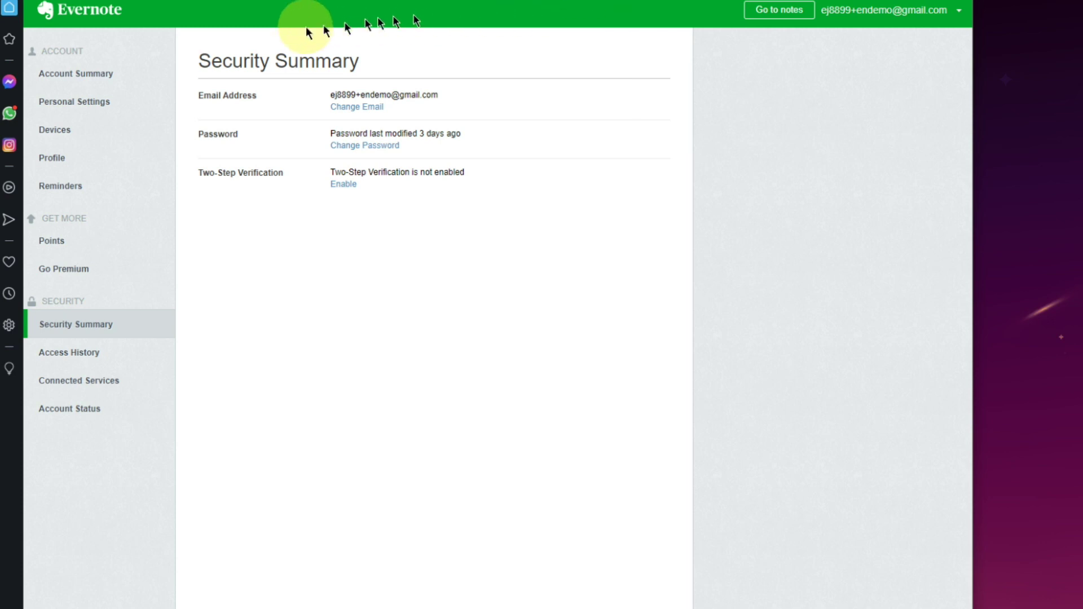
left_click_drag(194, 63, 333, 61)
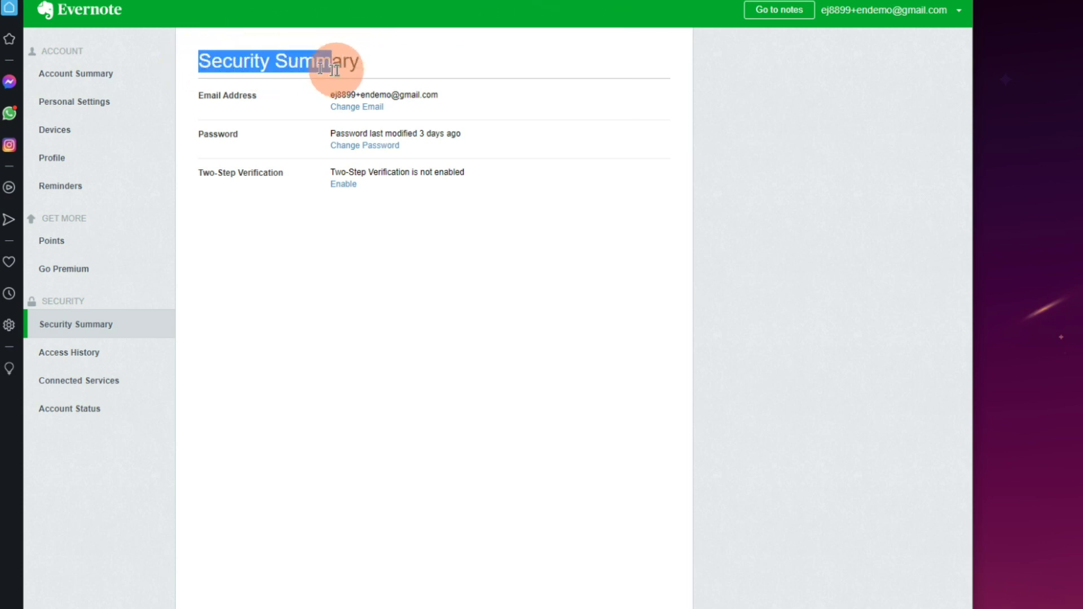
double_click(243, 66)
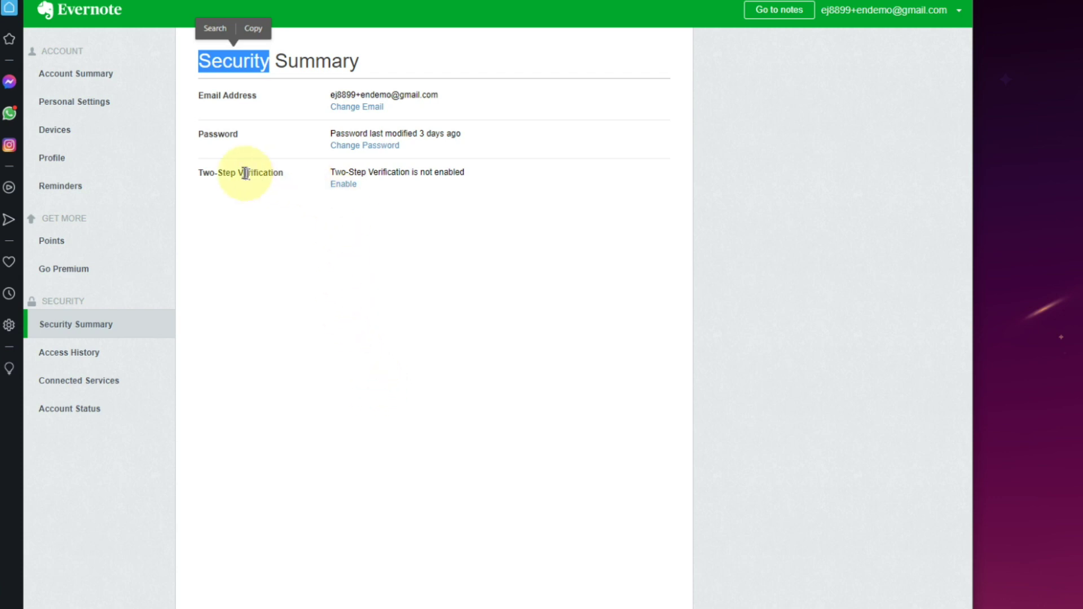
triple_click(203, 173)
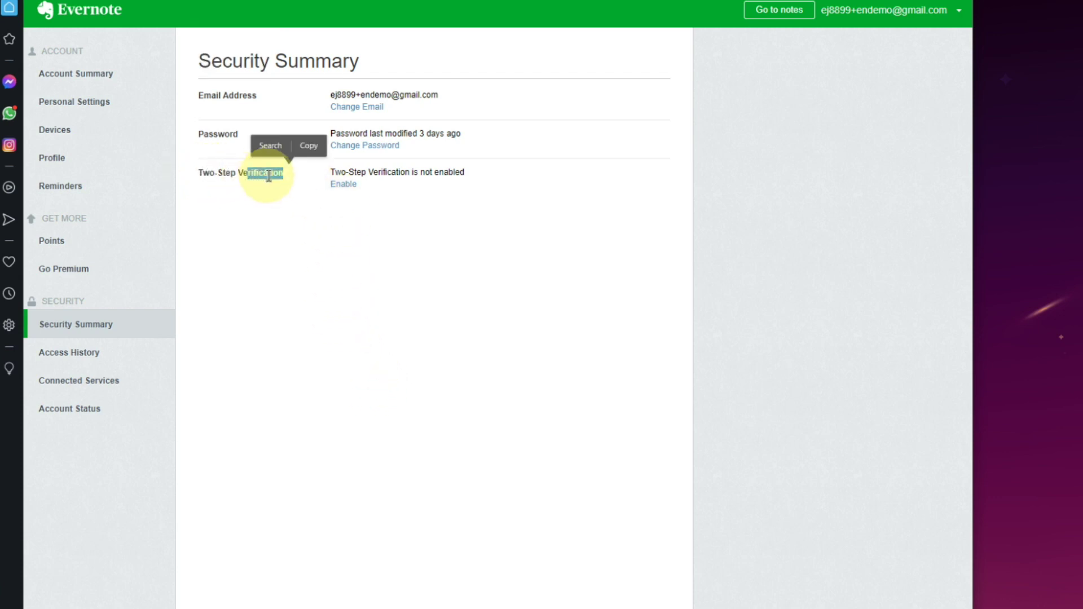
left_click(263, 218)
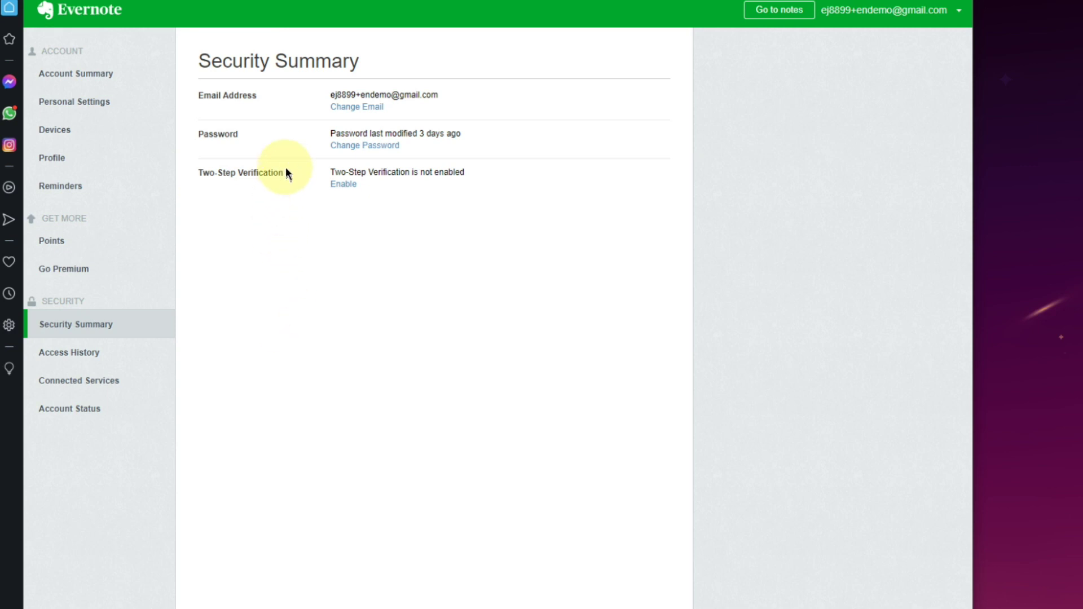
left_click_drag(280, 169, 199, 175)
left_click(186, 273)
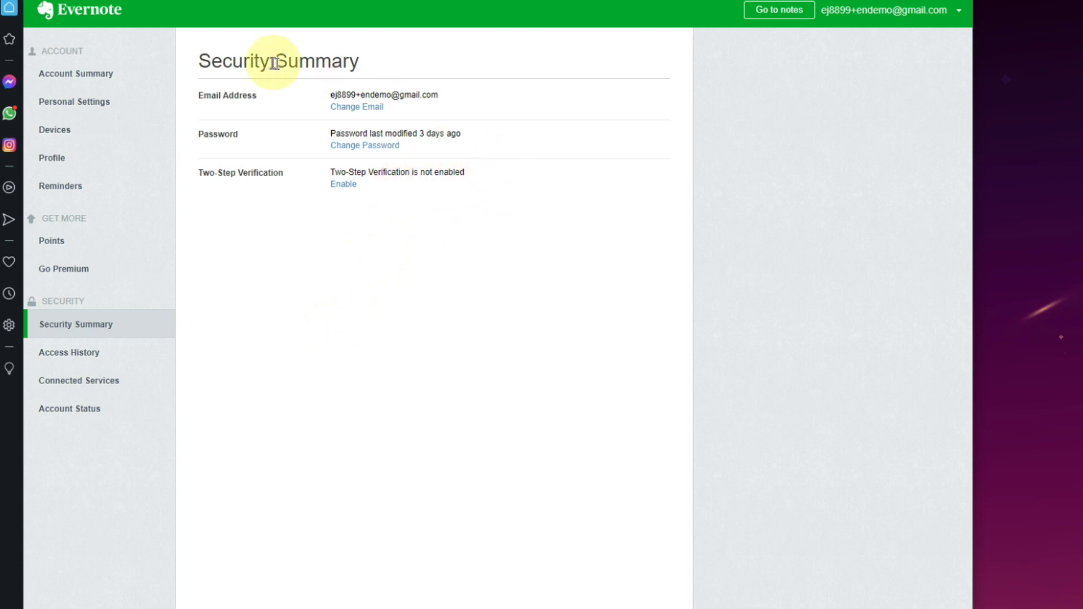
triple_click(209, 59)
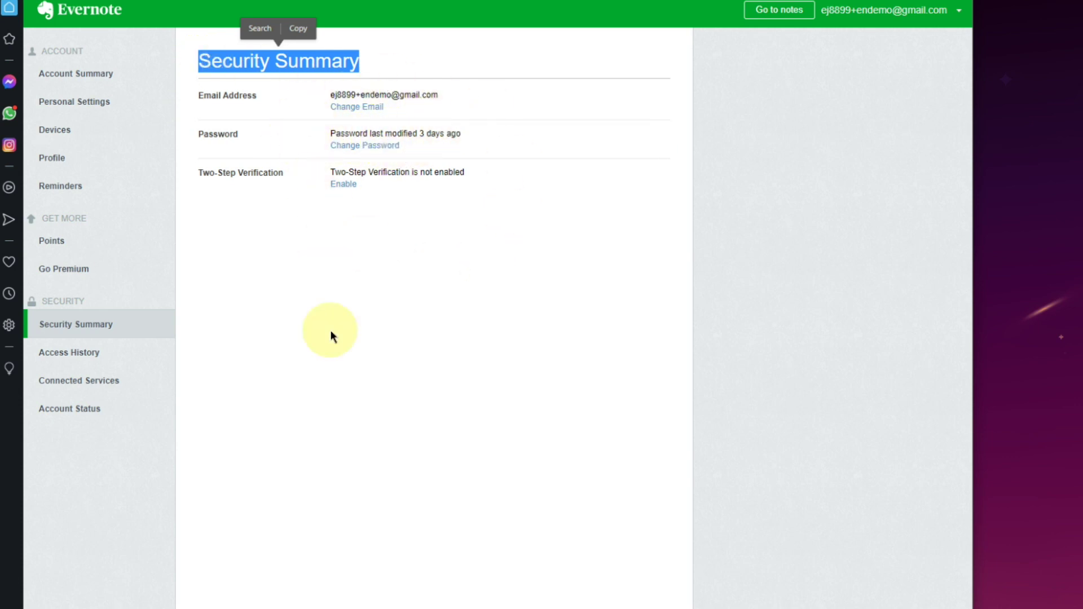
left_click(308, 271)
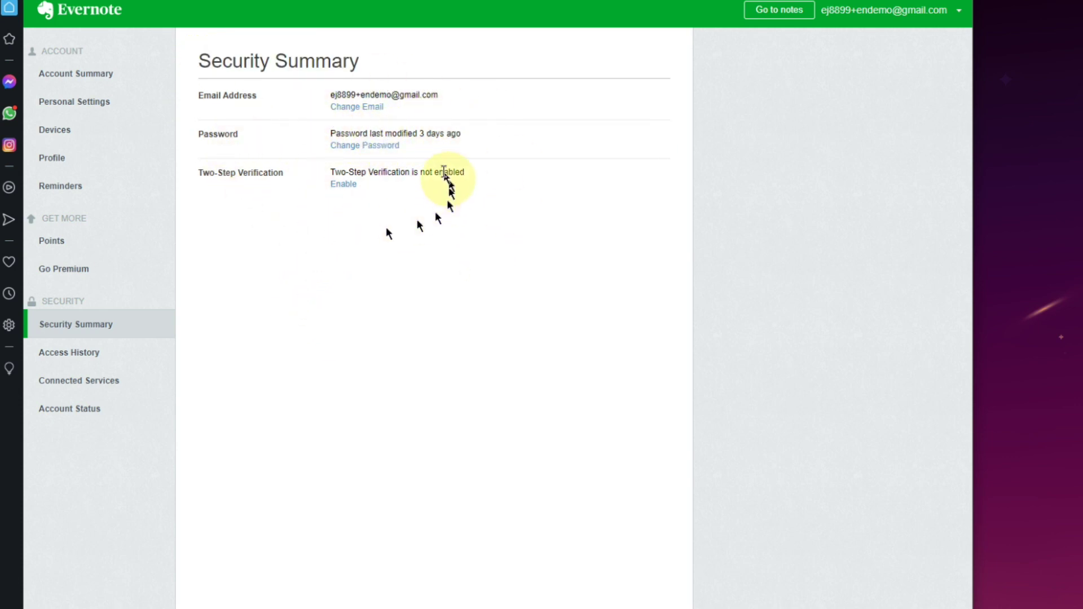